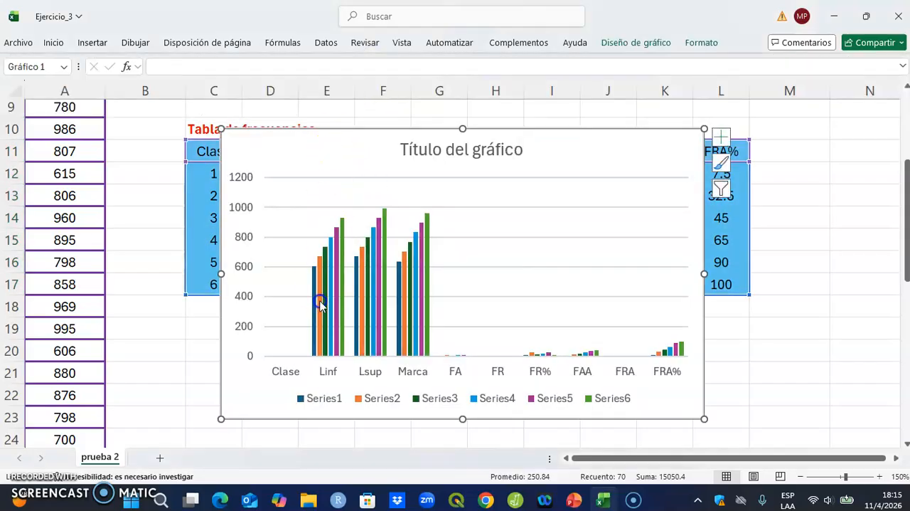
Step: Move the column chart down so it sits just below the frequency table, starting at row 18
left_click_drag(291, 137, 292, 138)
key("Down")
key("Down")
key("Down")
key("Down")
key("Down")
key("Down")
key("Down")
key("Down")
key("Down")
key("Down")
key("Down")
key("Down")
key("Down")
key("Down")
key("Down")
key("Down")
key("Down")
key("Down")
key("Down")
key("Down")
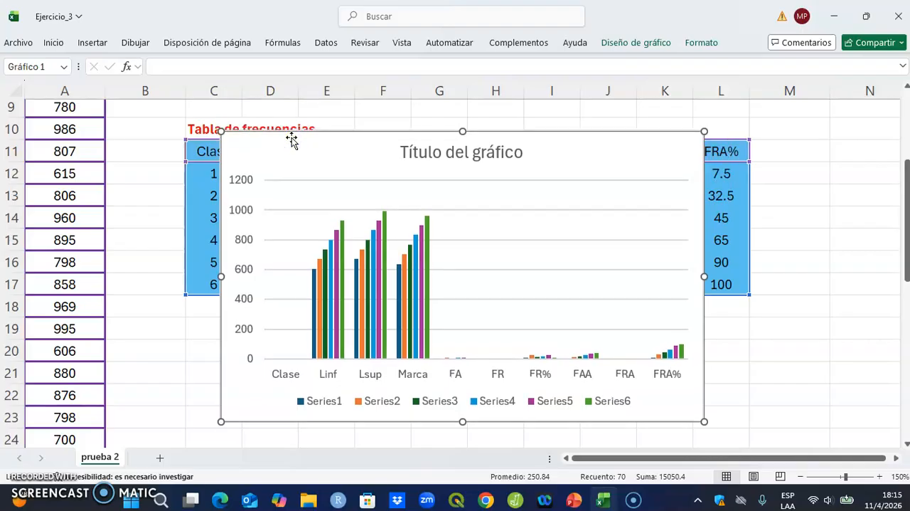
key("Down")
key("Down")
key("Down")
key("Down")
key("Down")
key("Down")
key("Down")
key("Down")
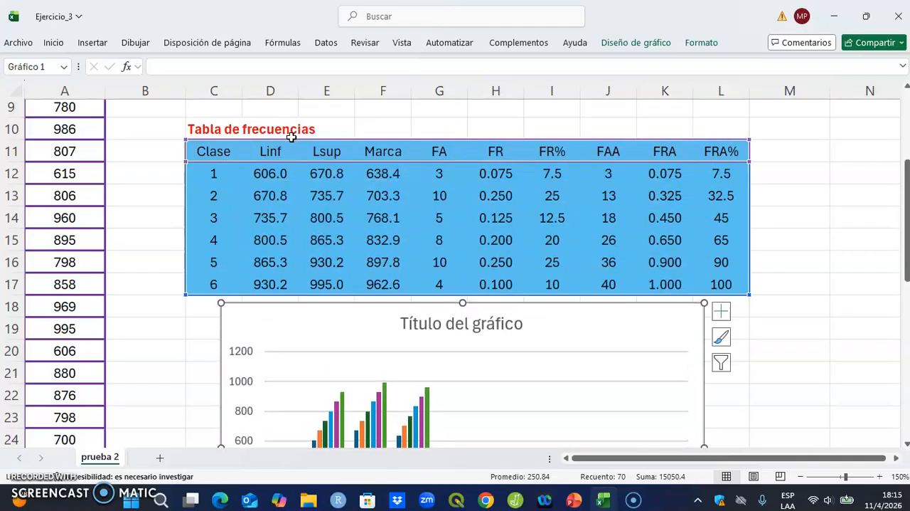
left_click(339, 325)
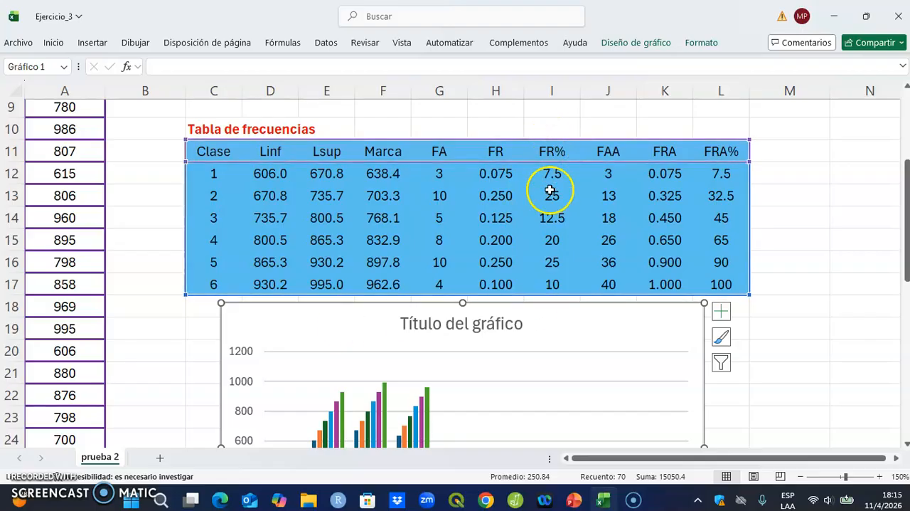
Step: Swap the chart's rows and columns and set the horizontal axis labels to the Marca values in F12:F17
right_click(300, 323)
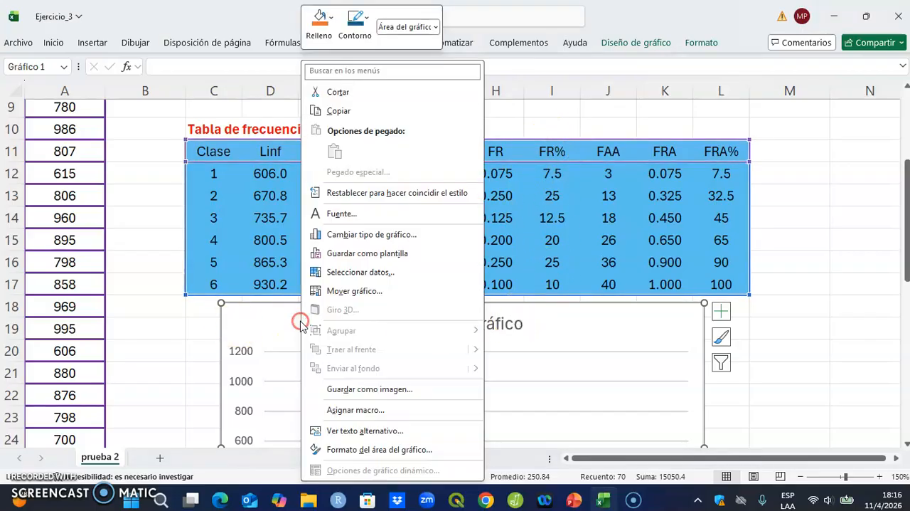
left_click(361, 273)
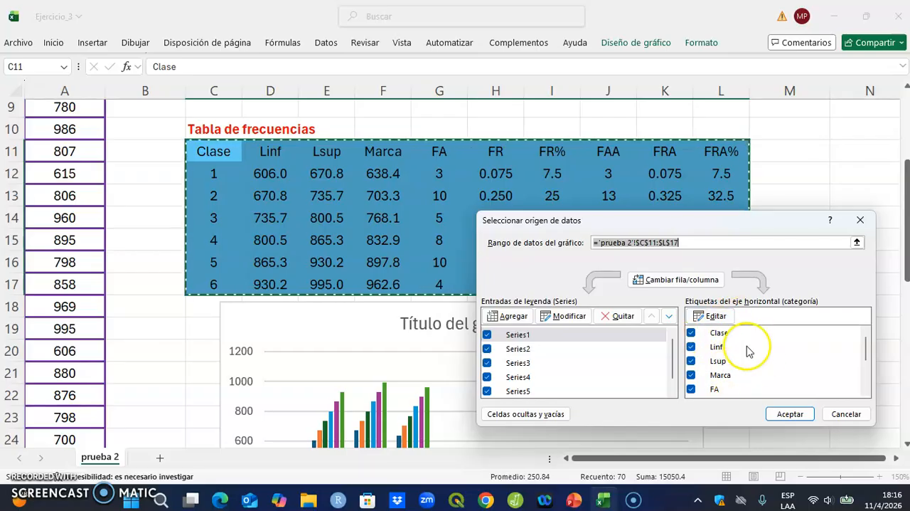
left_click(682, 280)
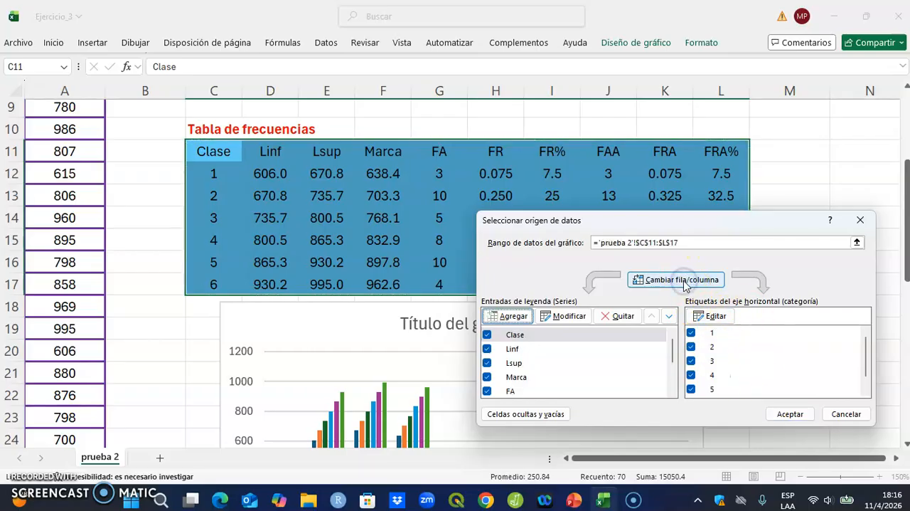
left_click(717, 318)
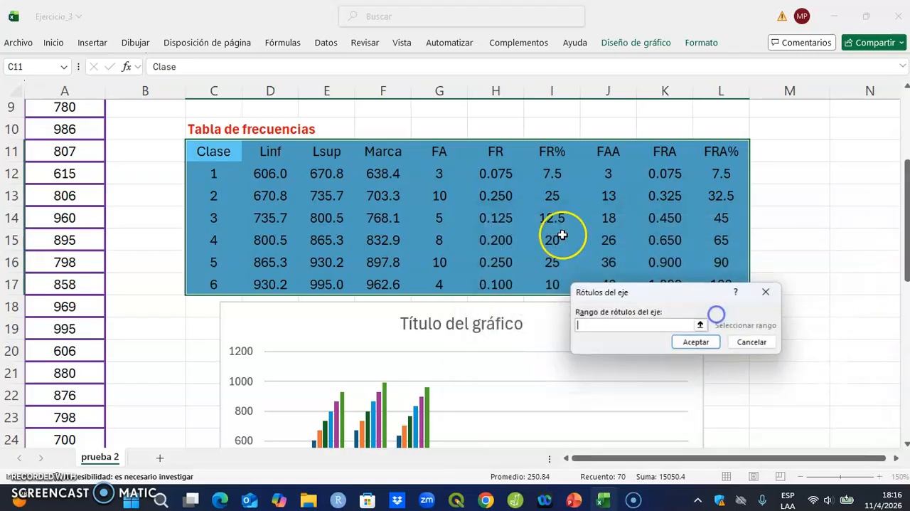
left_click_drag(384, 174, 395, 286)
key("Return")
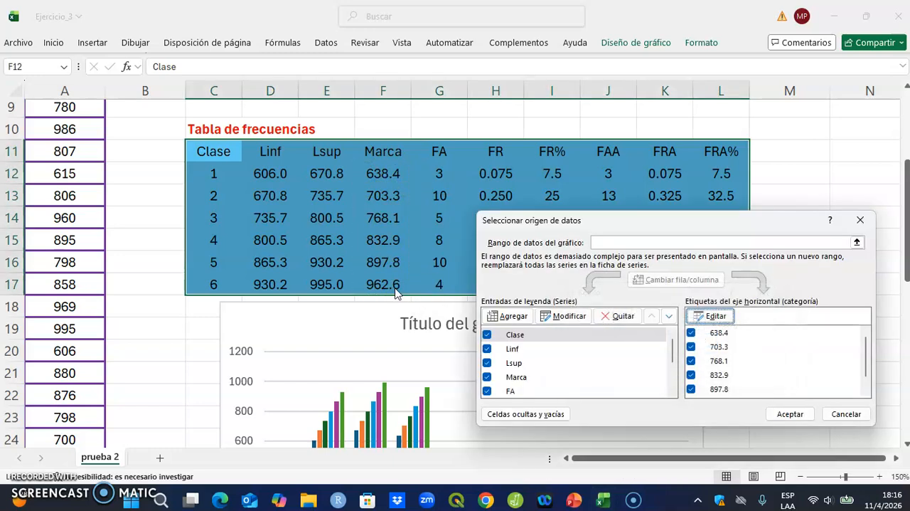
Step: Remove every data series from the chart except FR% and apply the data source changes
left_click(622, 317)
left_click(622, 317)
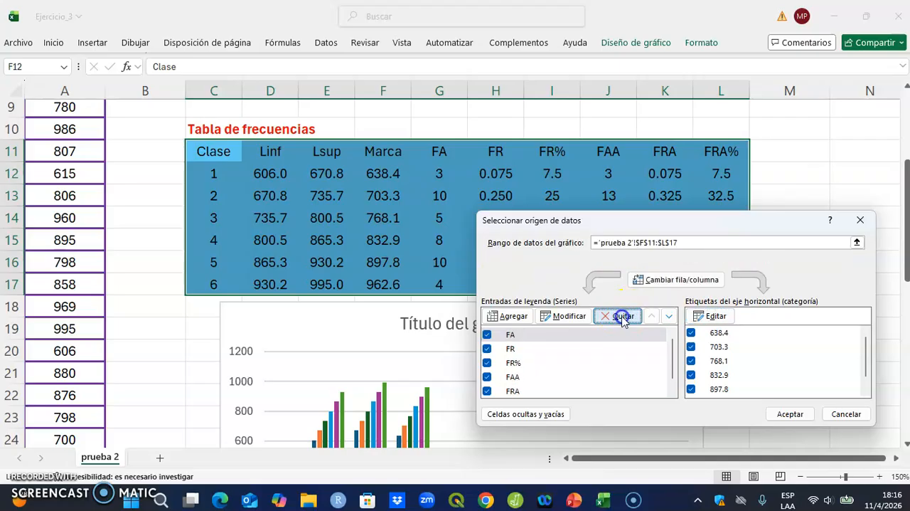
left_click(623, 317)
left_click(623, 317)
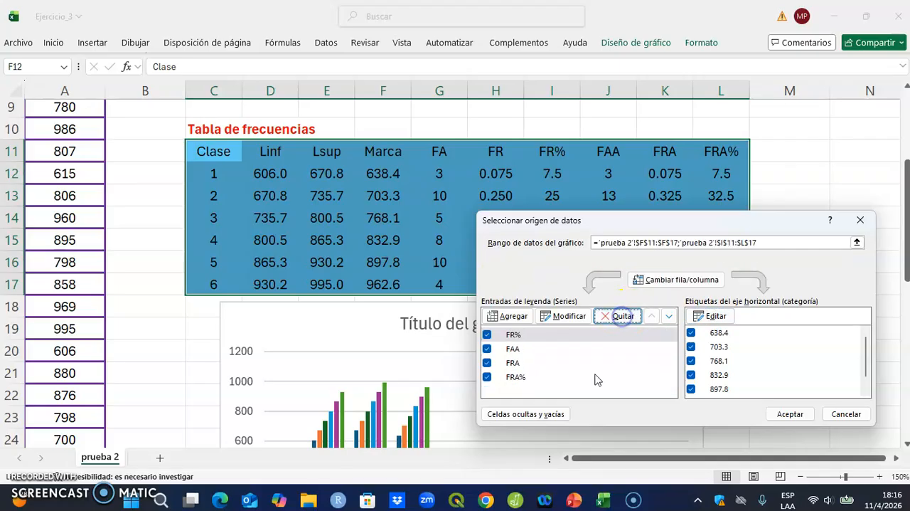
left_click(515, 378)
left_click(616, 316)
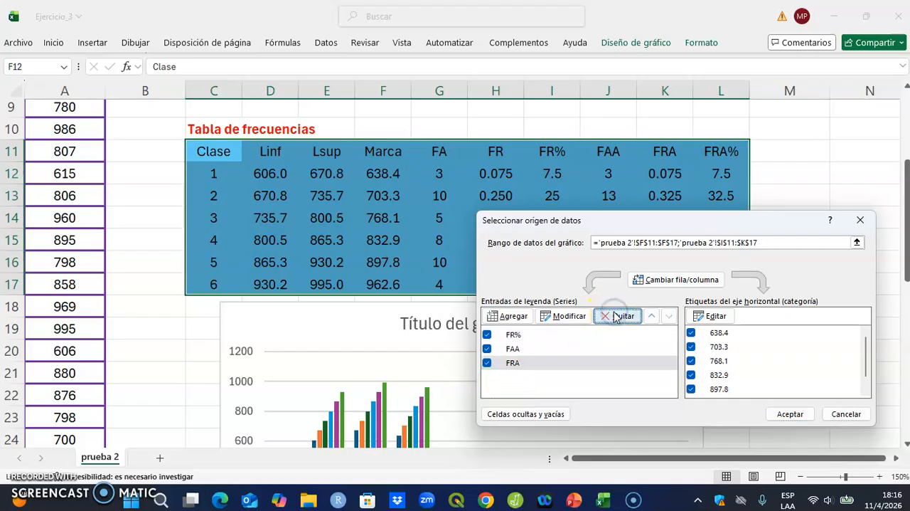
left_click(616, 316)
left_click(616, 315)
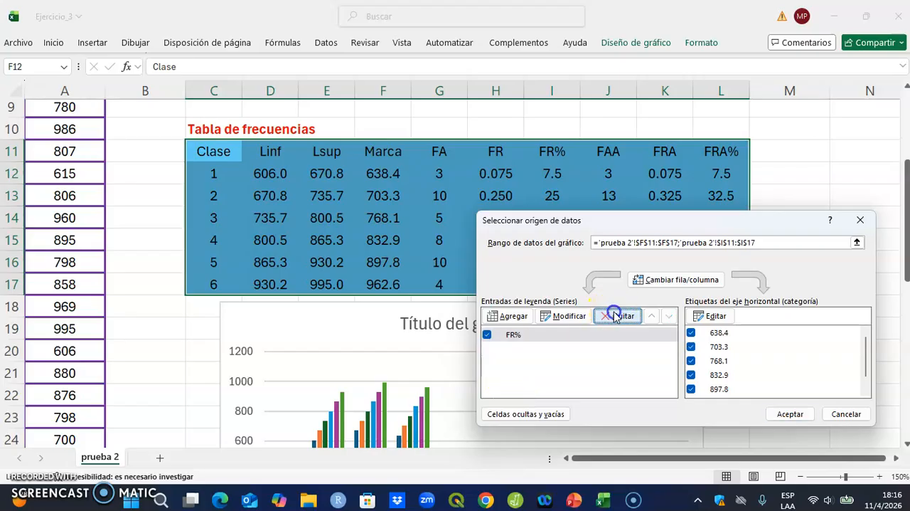
left_click(788, 415)
Step: Reposition the FR% chart so its left edge aligns with column C and its upper edge with row 20
scroll(626, 365, "down", 1)
scroll(627, 365, "down", 3)
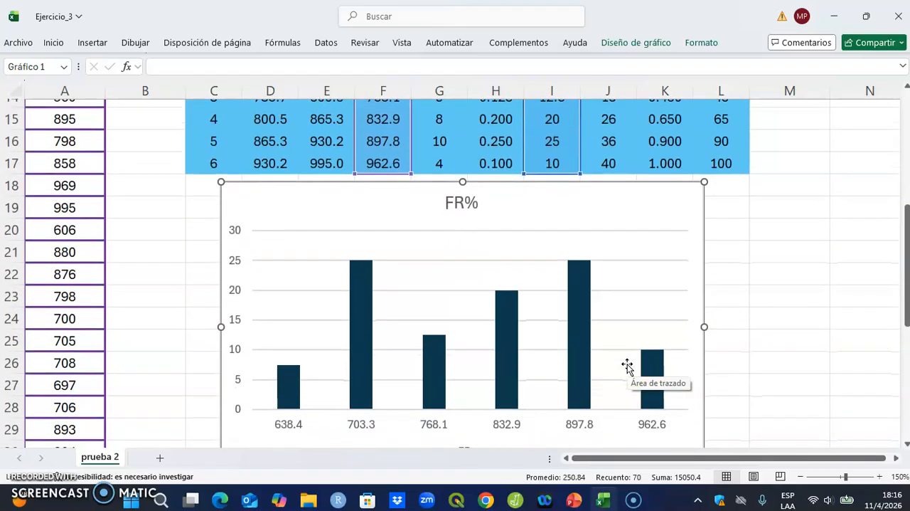
left_click(303, 145)
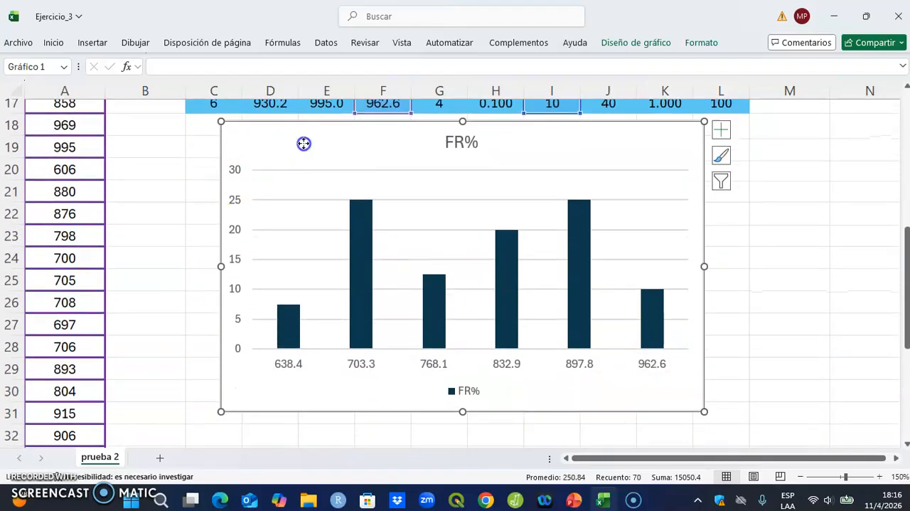
key("Left")
key("Left")
key("Left")
key("Left")
key("Left")
key("Left")
key("Left")
key("Left")
key("Left")
key("Left")
key("Left")
key("Left")
key("Left")
key("Left")
key("Left")
key("Left")
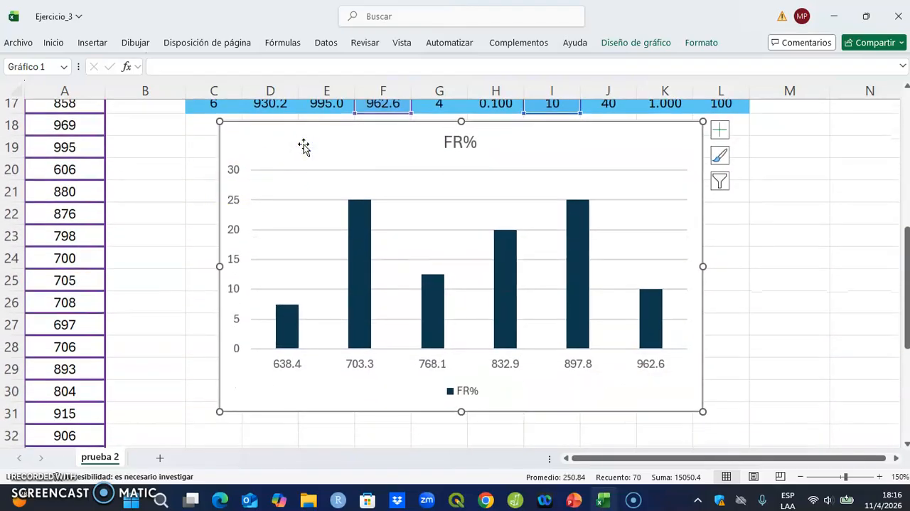
key("Left")
key("Left")
key("Left")
key("Left")
key("Left")
key("Left")
key("Left")
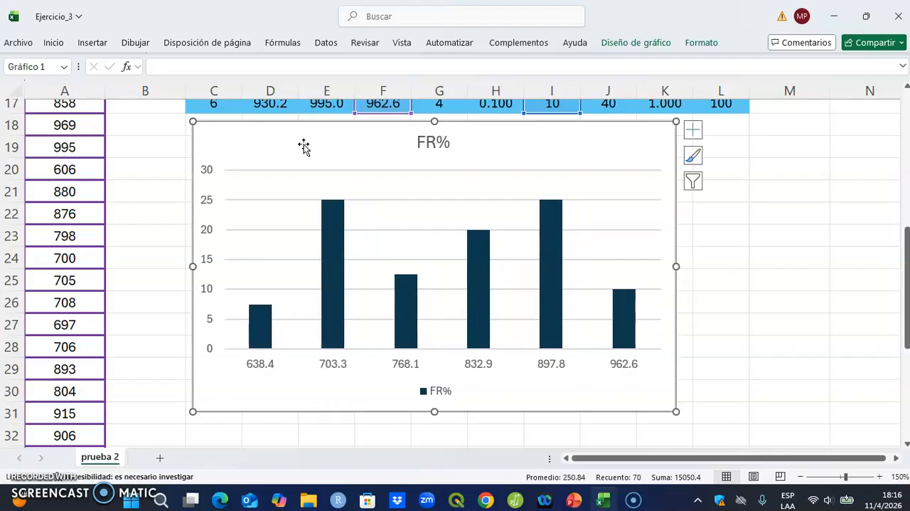
key("Down")
key("Down")
key("Down")
key("Down")
key("Down")
key("Down")
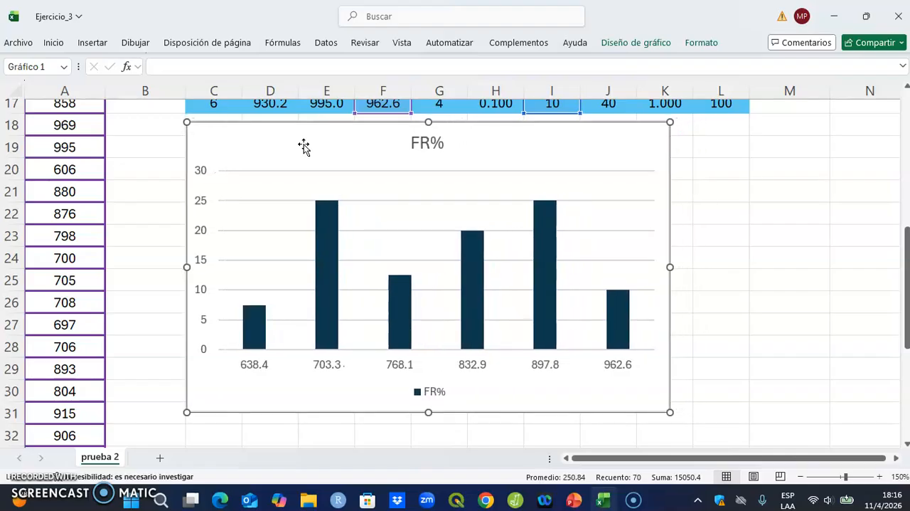
key("Down")
key("Down")
key("Down")
key("Down")
key("Down")
key("Down")
key("Down")
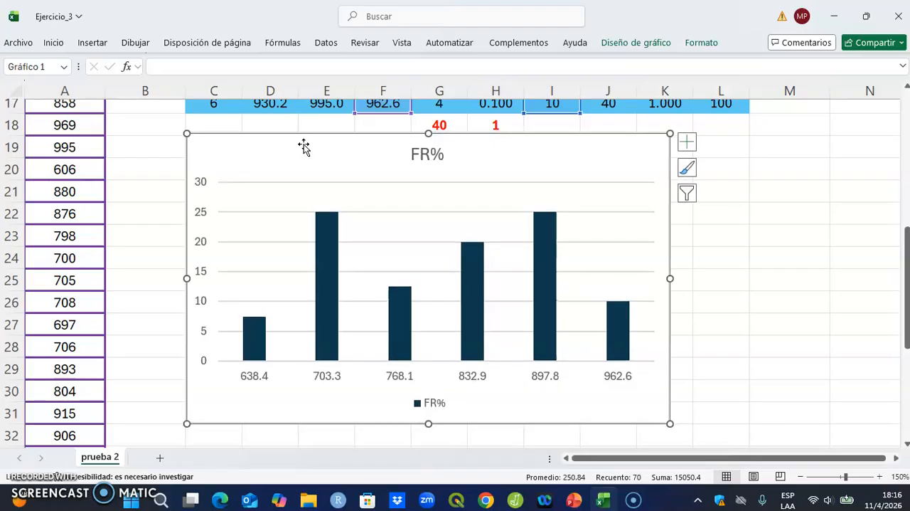
key("Down")
key("Down")
key("Down")
key("Down")
key("Down")
key("Down")
key("Down")
key("Down")
key("Down")
key("Down")
key("Down")
key("Down")
key("Down")
key("Down")
key("Down")
key("Down")
key("Down")
key("Down")
key("Down")
key("Down")
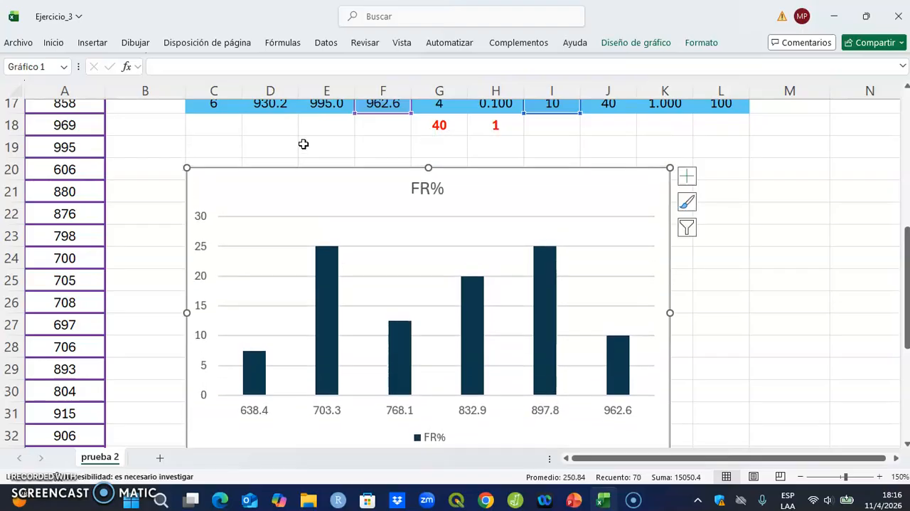
key("Up")
key("Up")
key("Up")
key("Up")
key("Up")
key("Up")
key("Up")
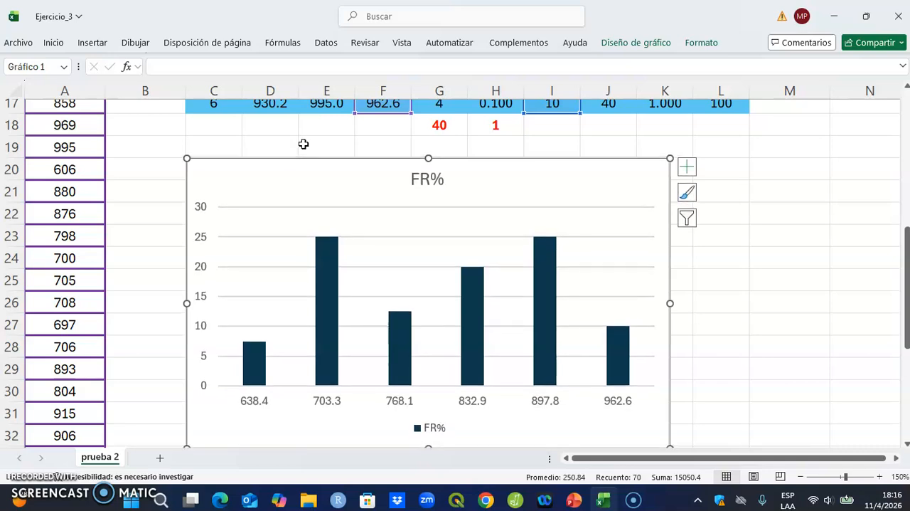
Step: Change the chart title to "Histograma de una variable continua"
left_click(436, 181)
left_click(446, 180)
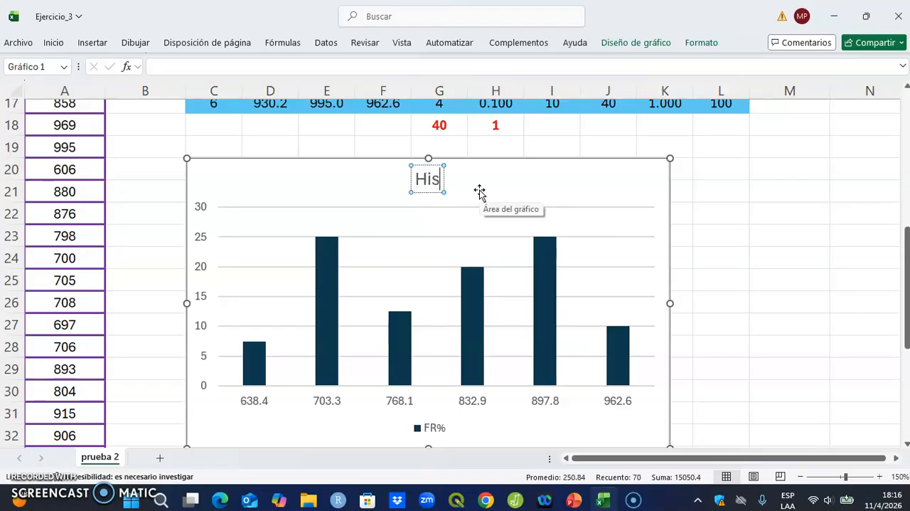
type("Histograma")
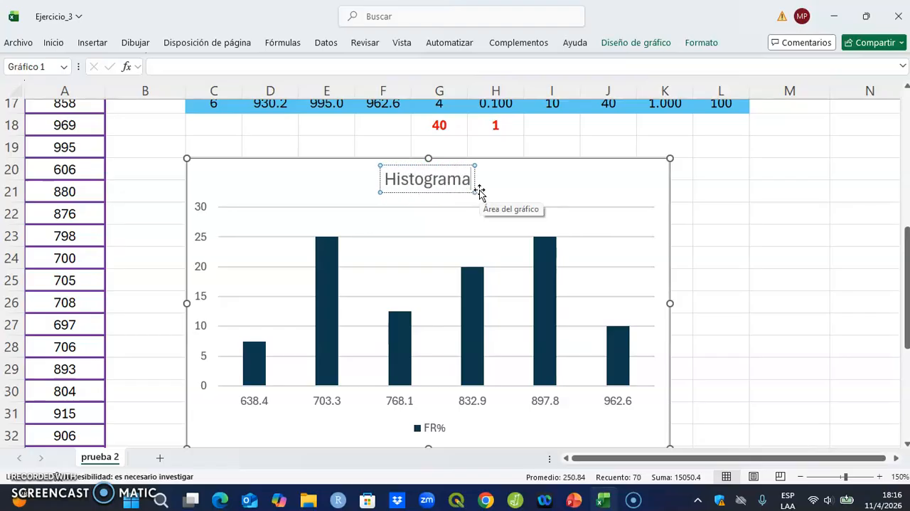
type(" de una")
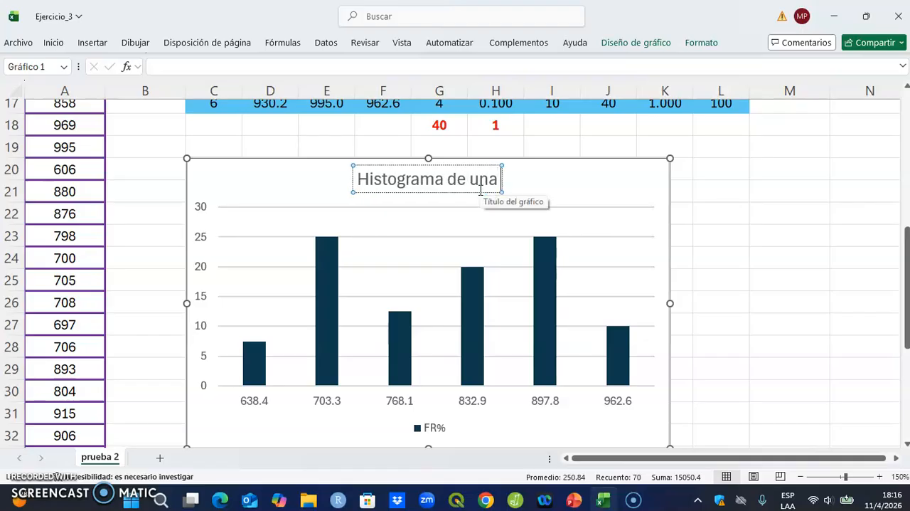
type(" variable")
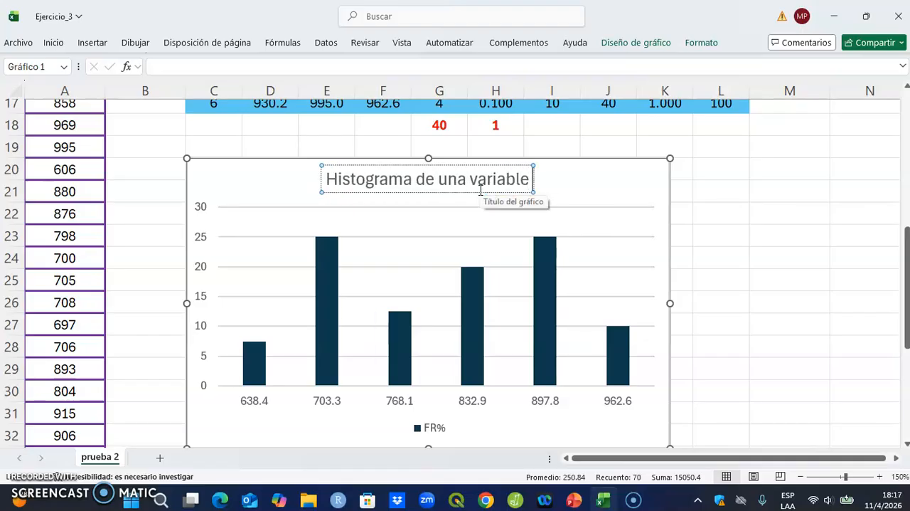
type(" continua")
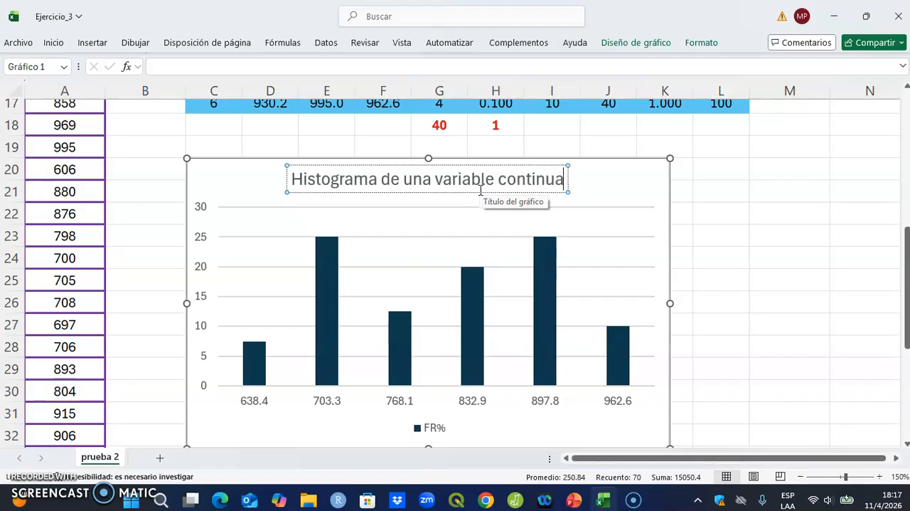
left_click(655, 180)
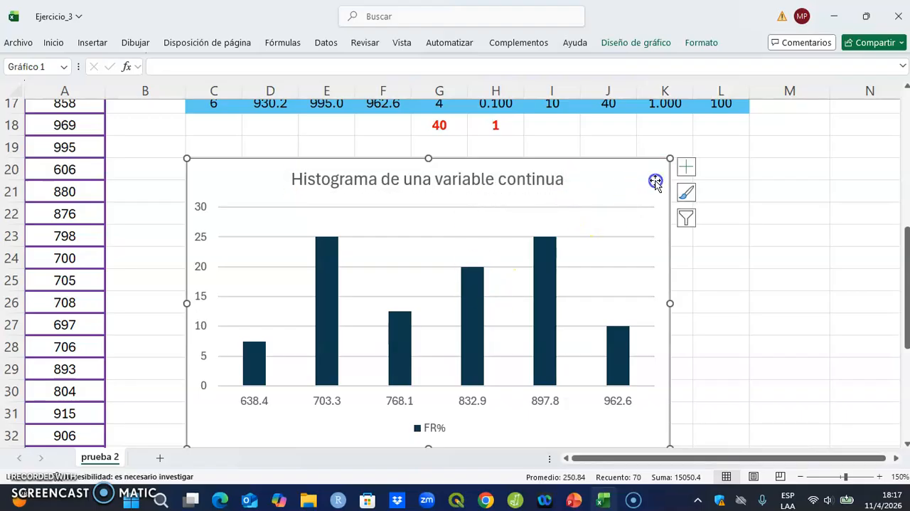
Step: Delete the FR% legend from the chart
scroll(466, 407, "down", 1)
left_click(433, 367)
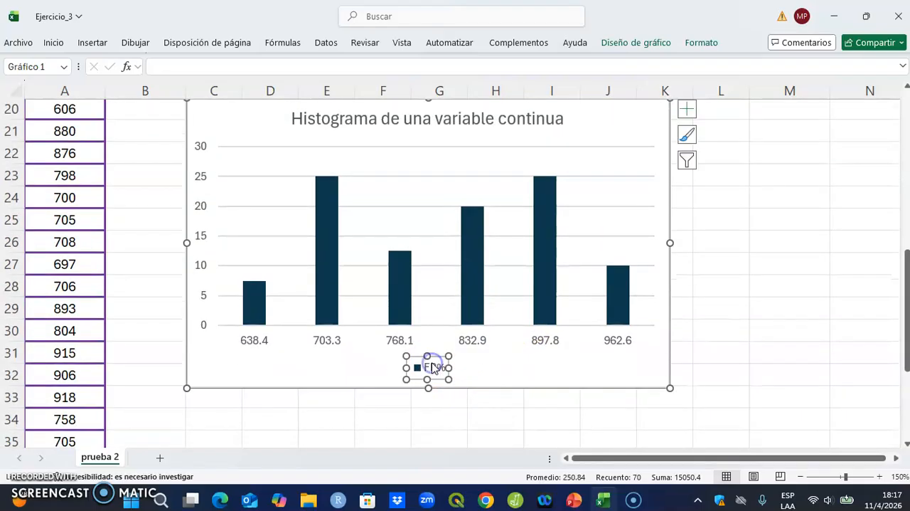
key("Delete")
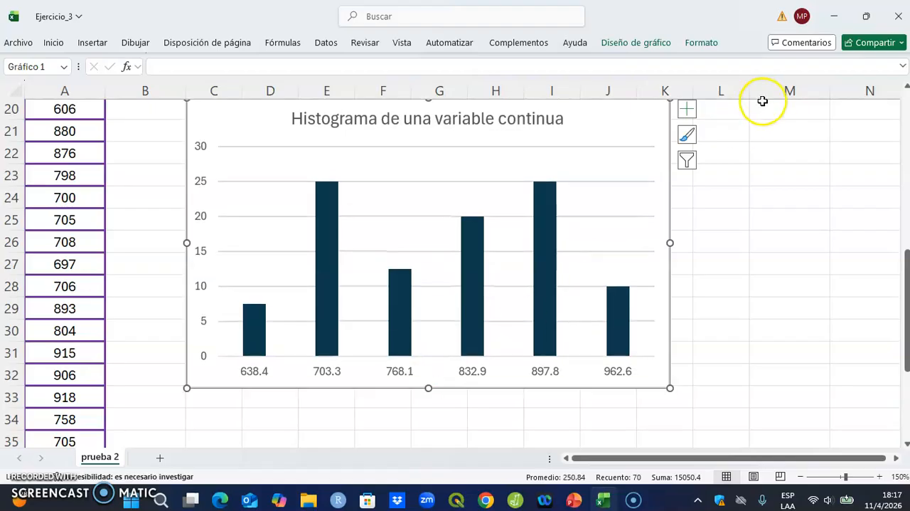
Step: Add axis titles (Títulos del eje) to the chart
scroll(788, 166, "up", 1)
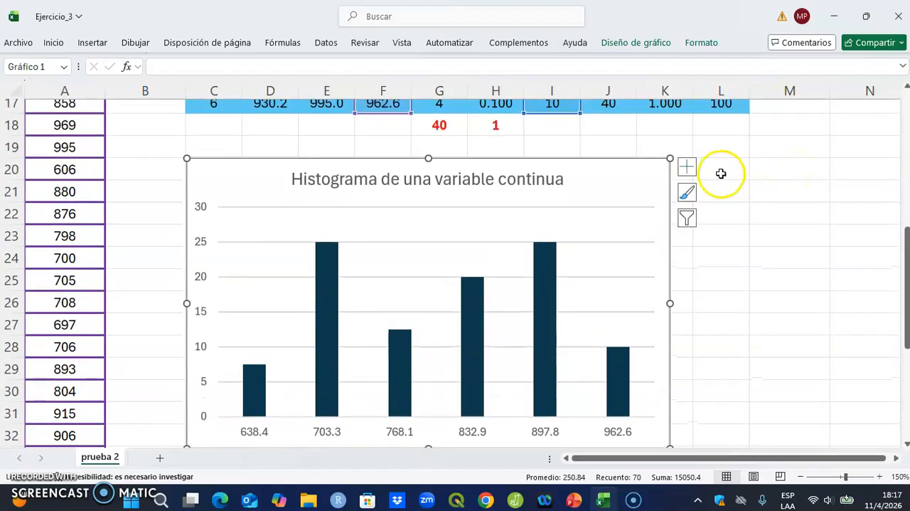
left_click(698, 164)
left_click(630, 177)
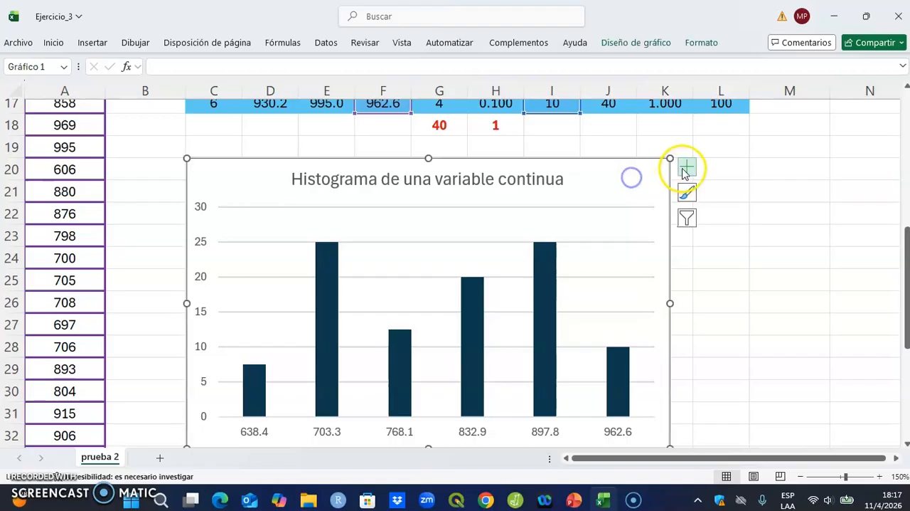
left_click(683, 170)
left_click(754, 197)
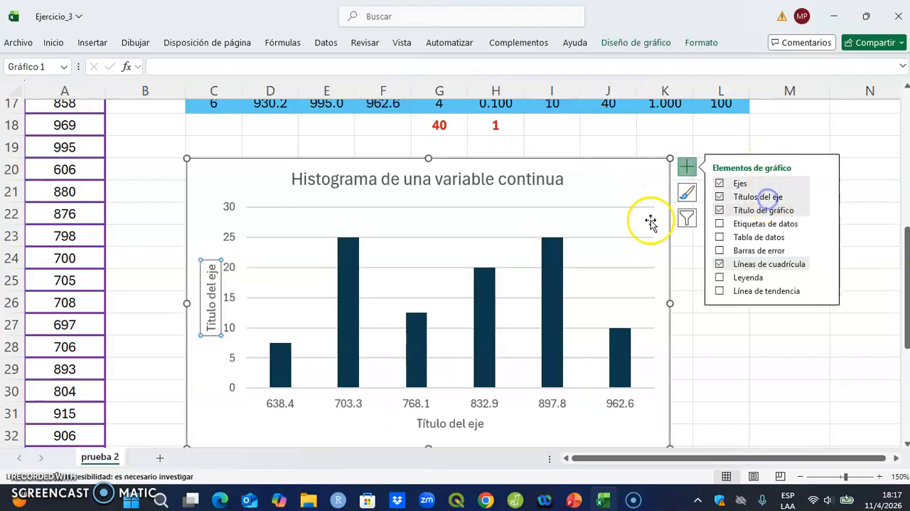
Step: Change the horizontal axis title to "Ganancia en peso por dia de los novillos (gr)"
scroll(573, 222, "down", 1)
left_click(463, 366)
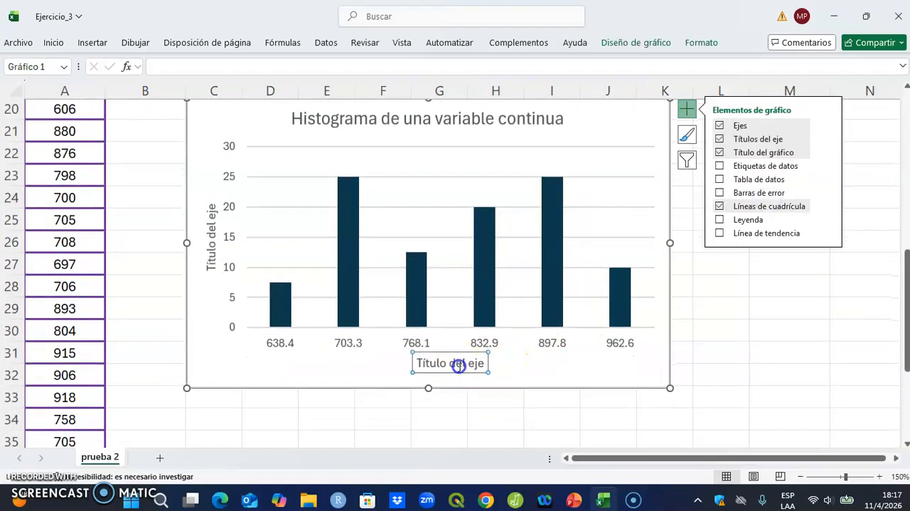
left_click(419, 363)
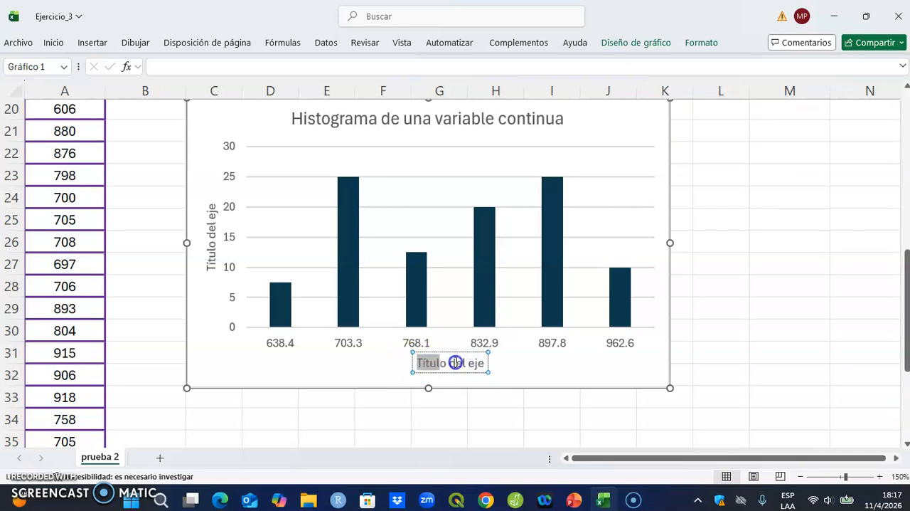
left_click_drag(456, 362, 485, 363)
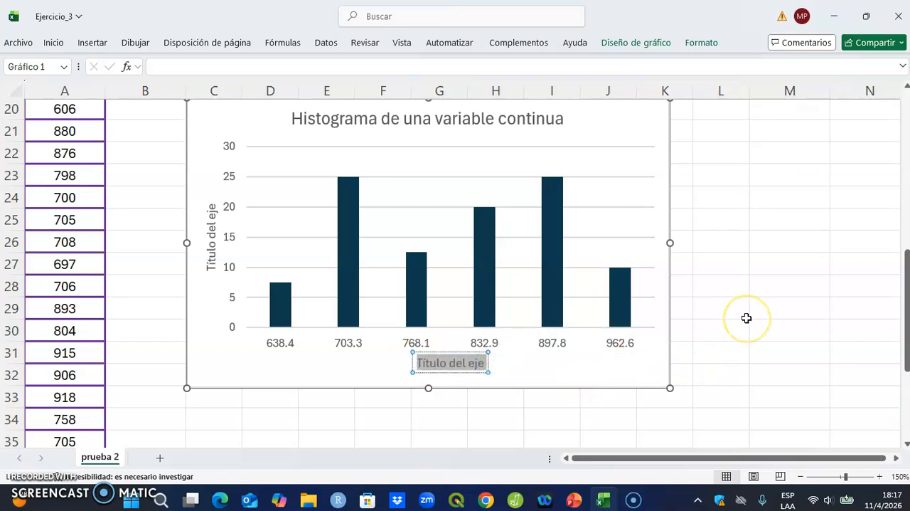
type("Gan")
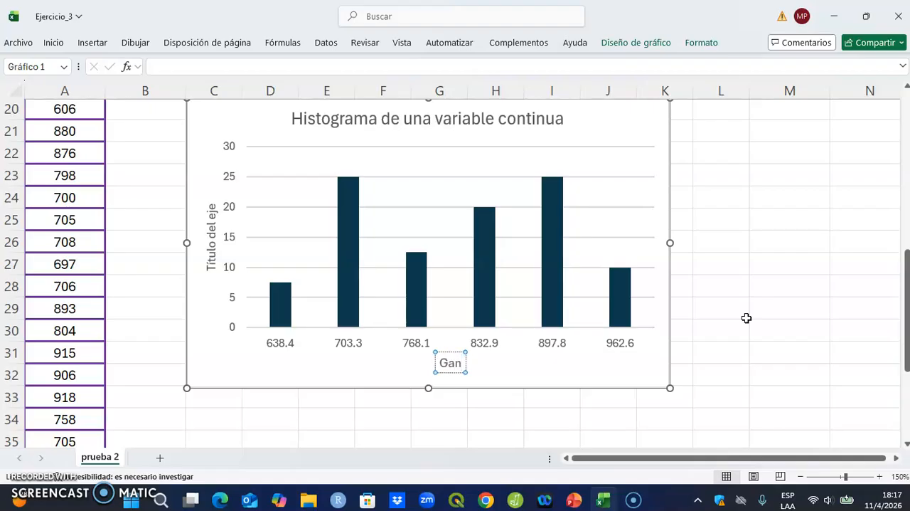
type("ancia")
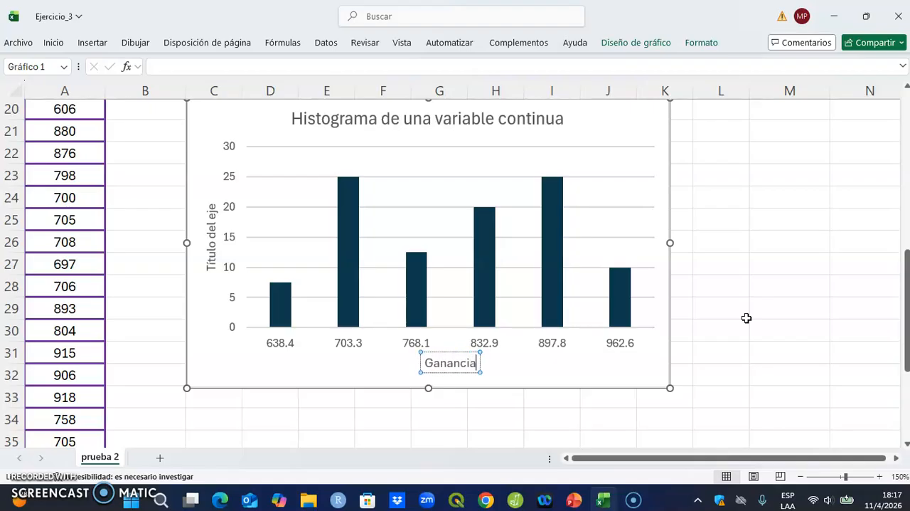
type(" en pes")
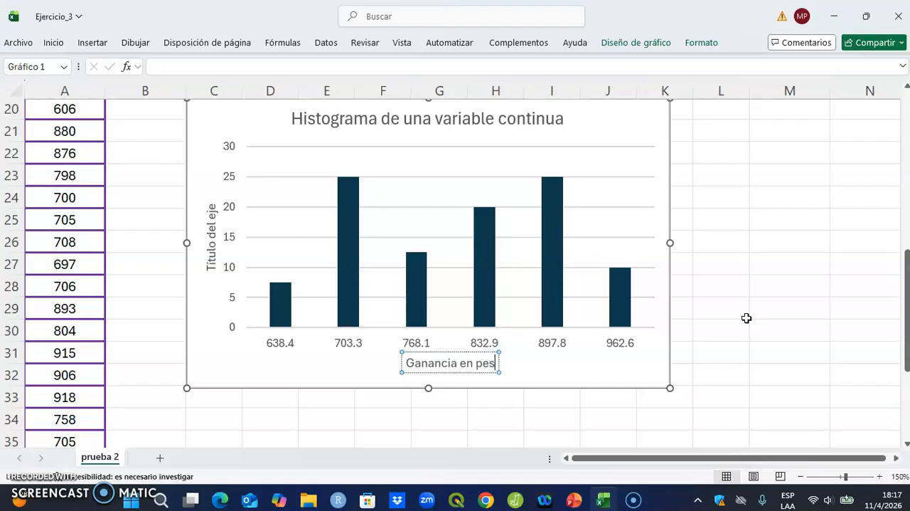
type("o p")
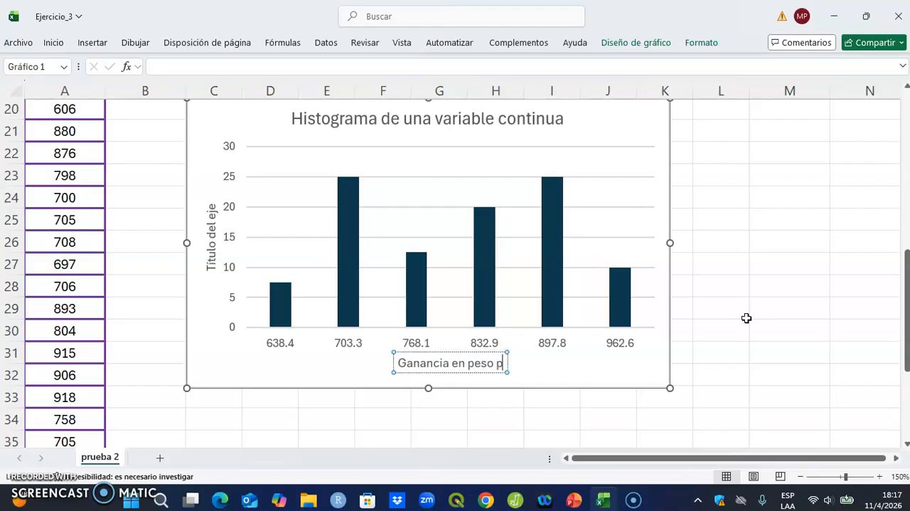
type("or d")
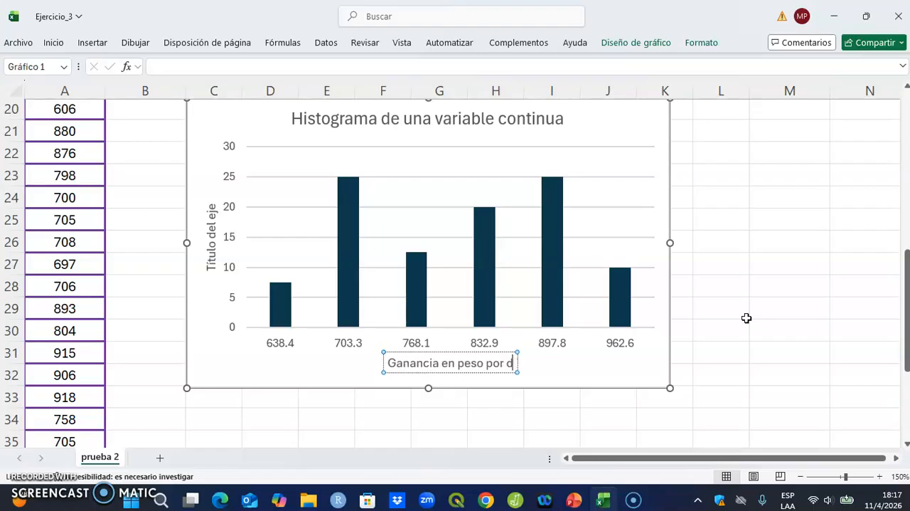
type("ia de los")
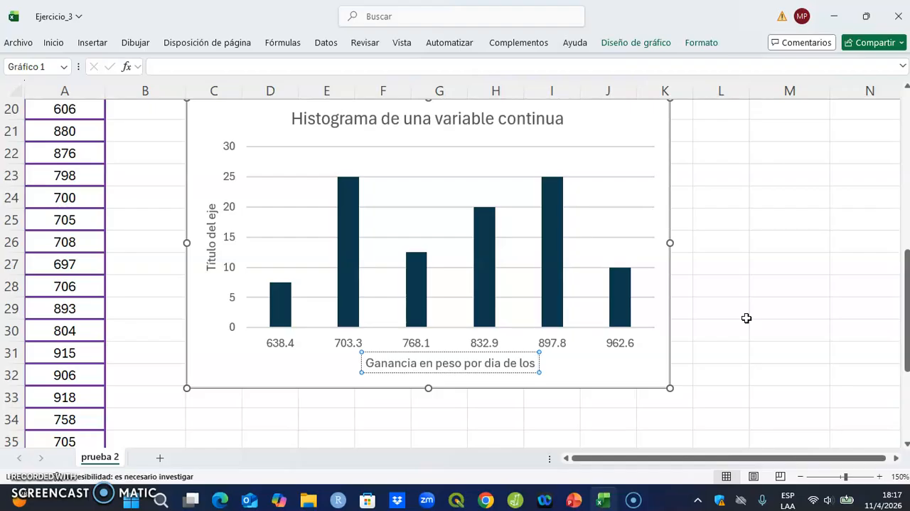
type("nov")
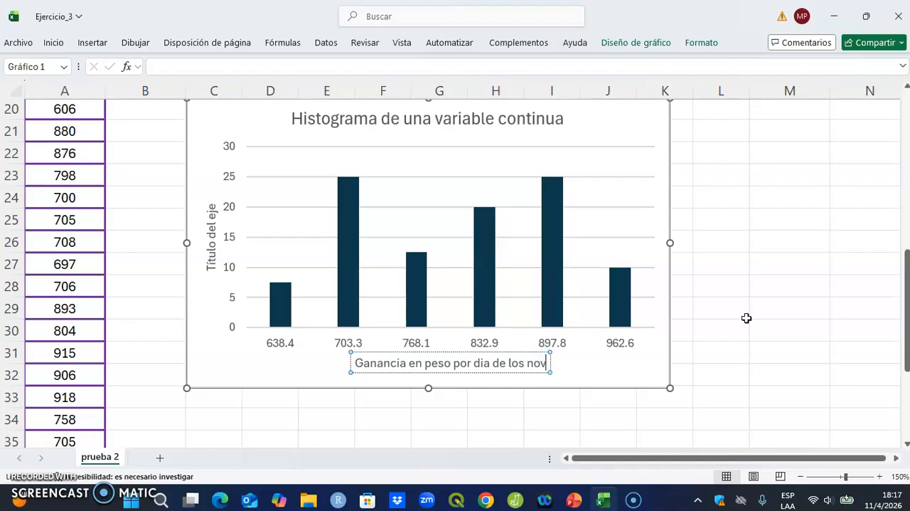
type("illos (gr)")
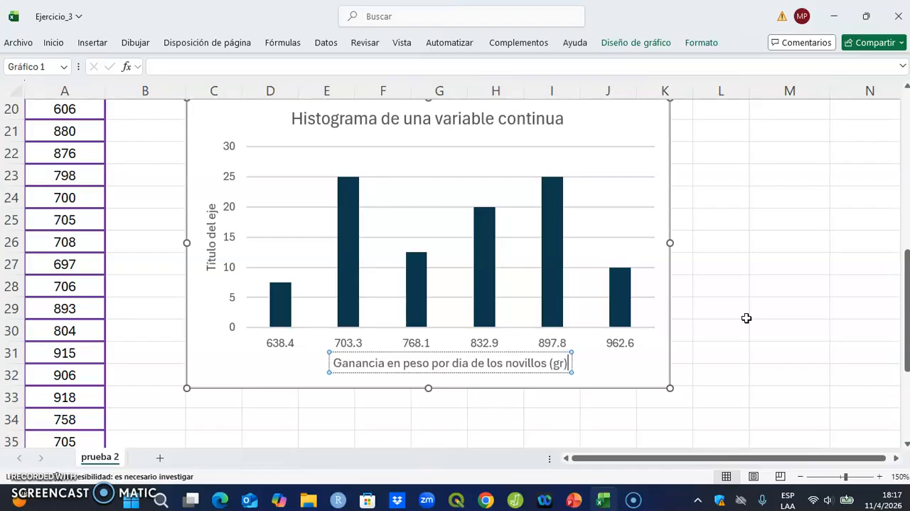
Step: Replace the vertical axis title's placeholder text with "Frecuencia relativa en %"
left_click(211, 267)
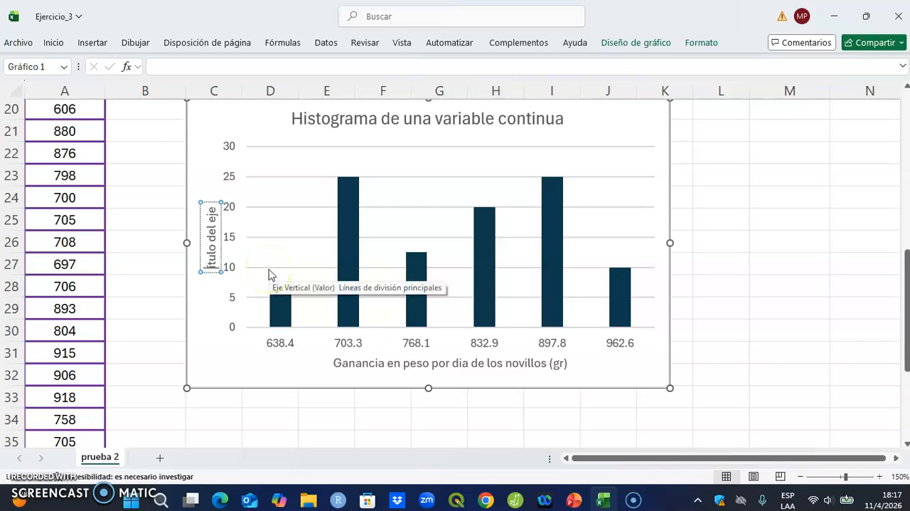
type("Frecuen")
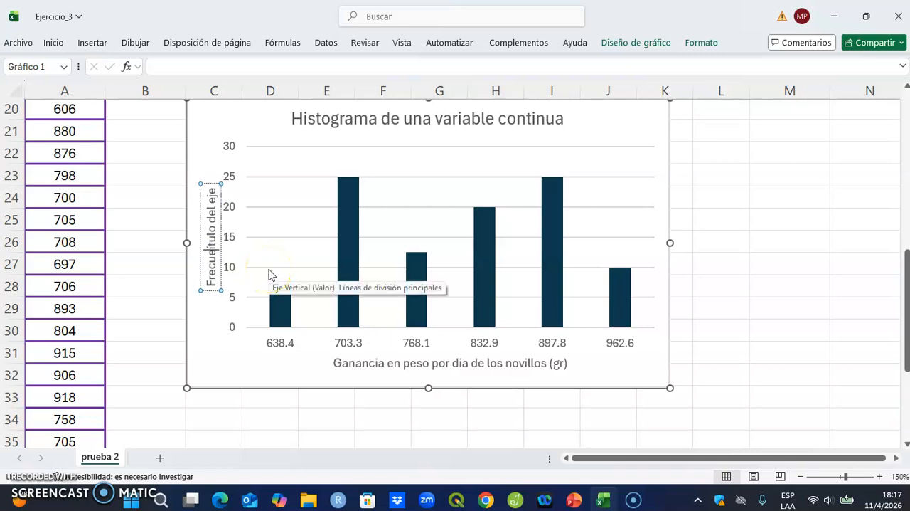
type("cia rea")
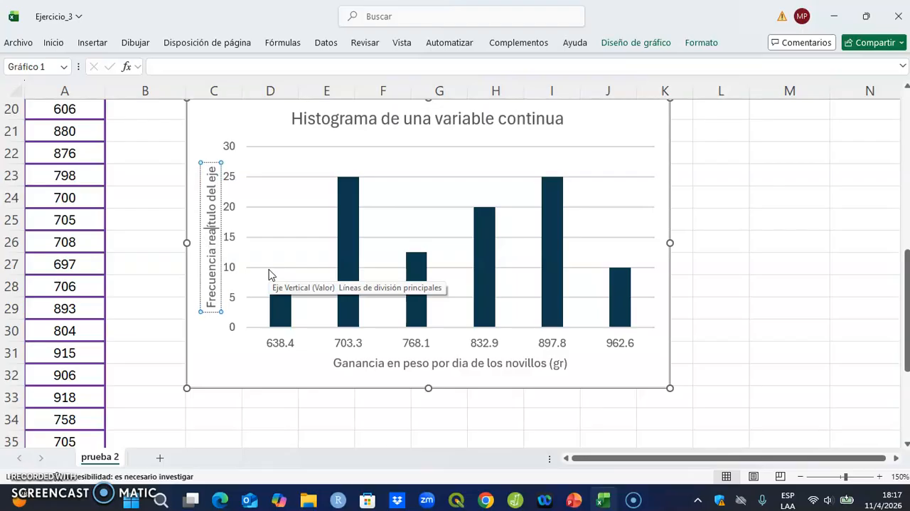
key("BackSpace")
type("lativa ")
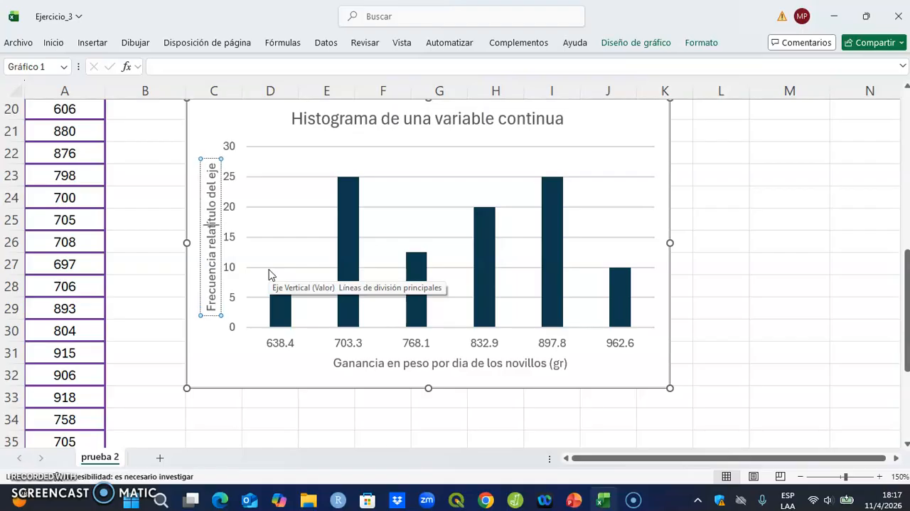
type("en")
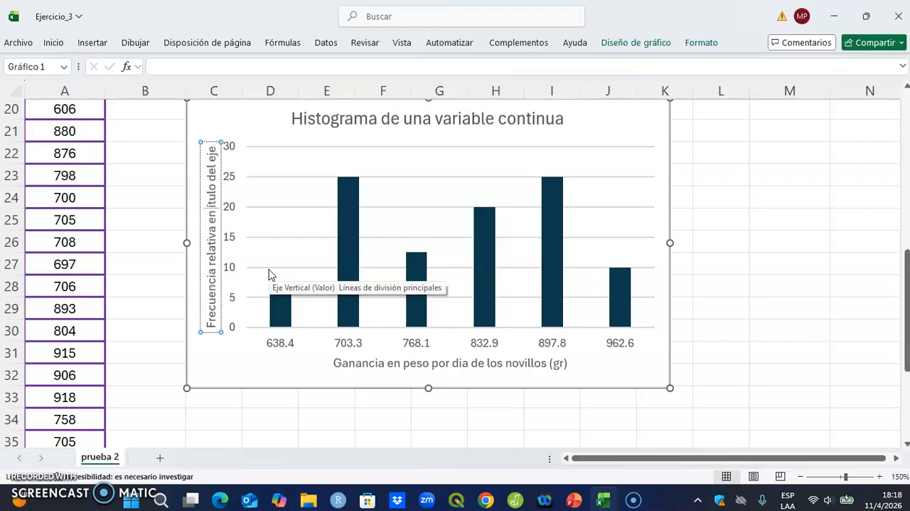
type(" %")
key("Delete")
key("Delete")
key("Delete")
key("Delete")
key("Delete")
key("Delete")
key("Delete")
key("Delete")
key("Delete")
key("Delete")
key("Delete")
key("Delete")
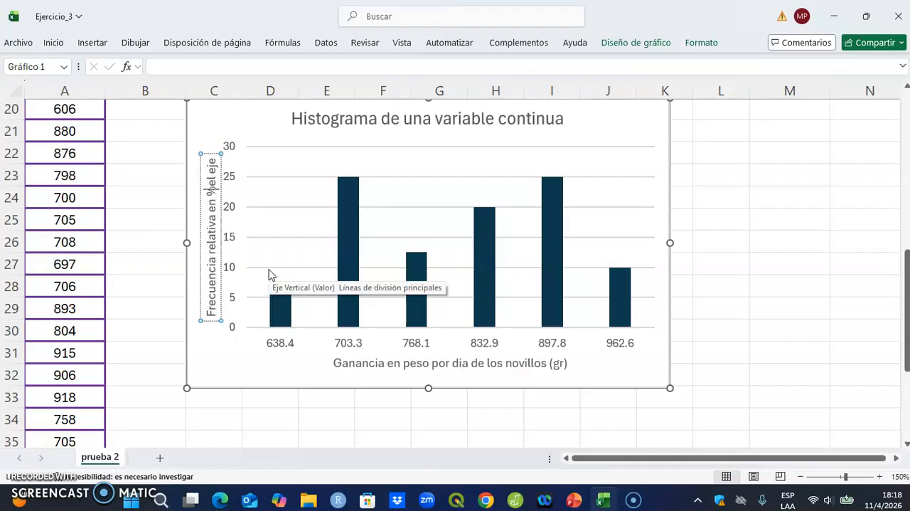
scroll(751, 288, "up", 1)
scroll(751, 289, "down", 1)
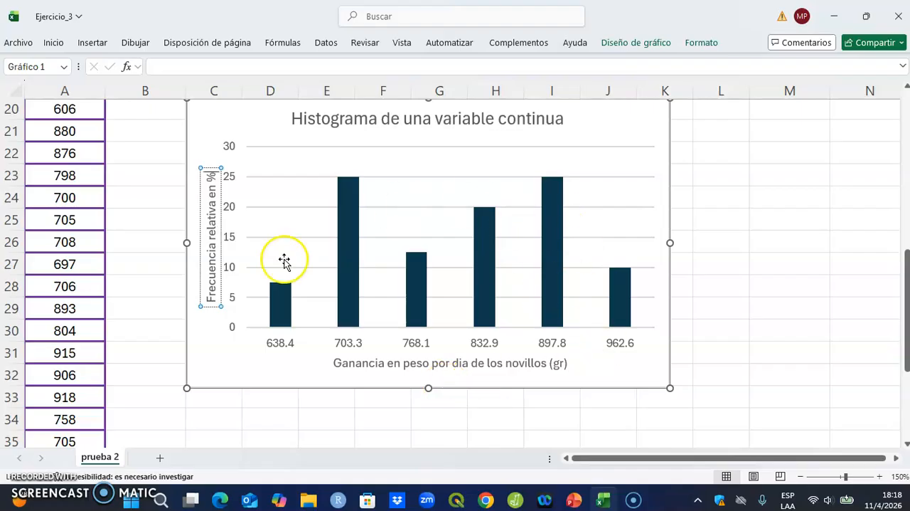
left_click(717, 288)
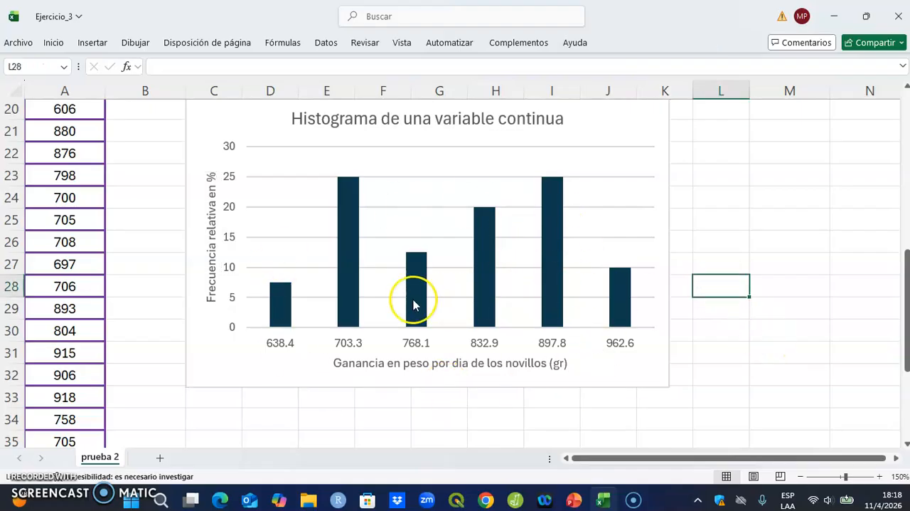
Step: Set the gap width (Ancho del rango) of the FR% series to 0% so the bars touch
right_click(620, 304)
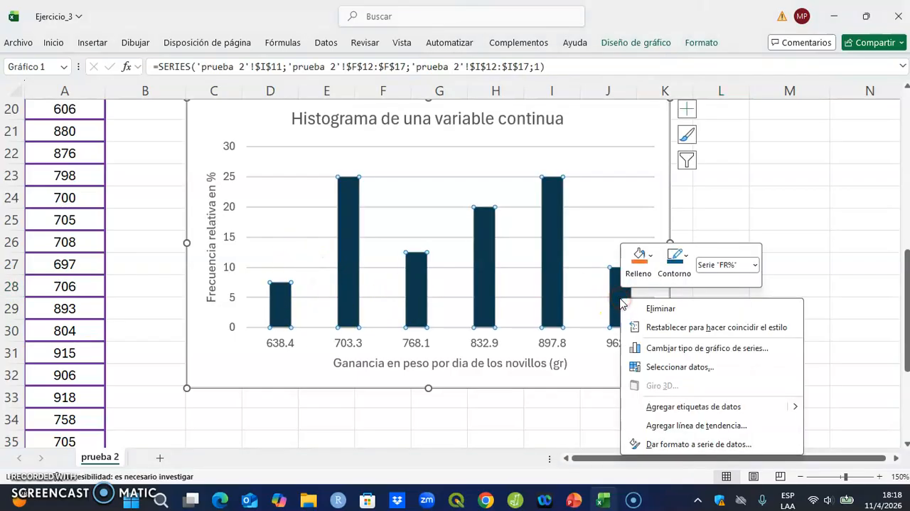
left_click(726, 444)
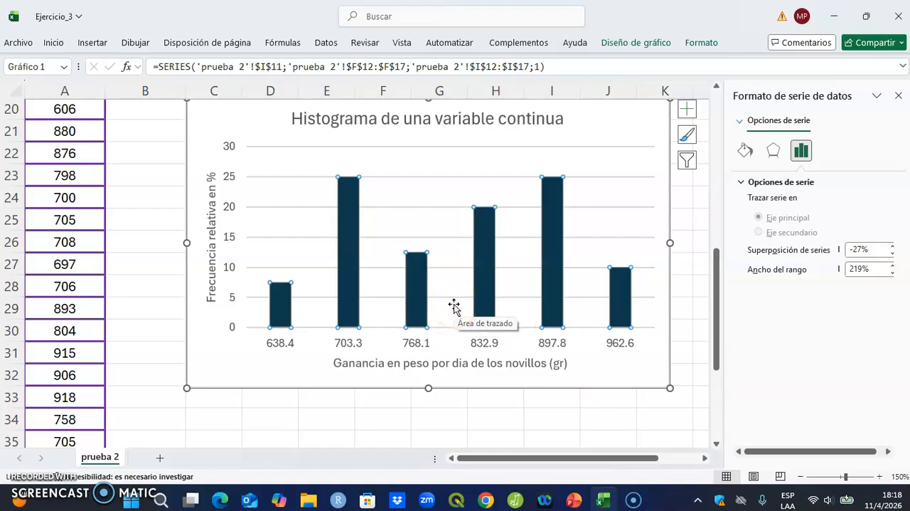
left_click(862, 267)
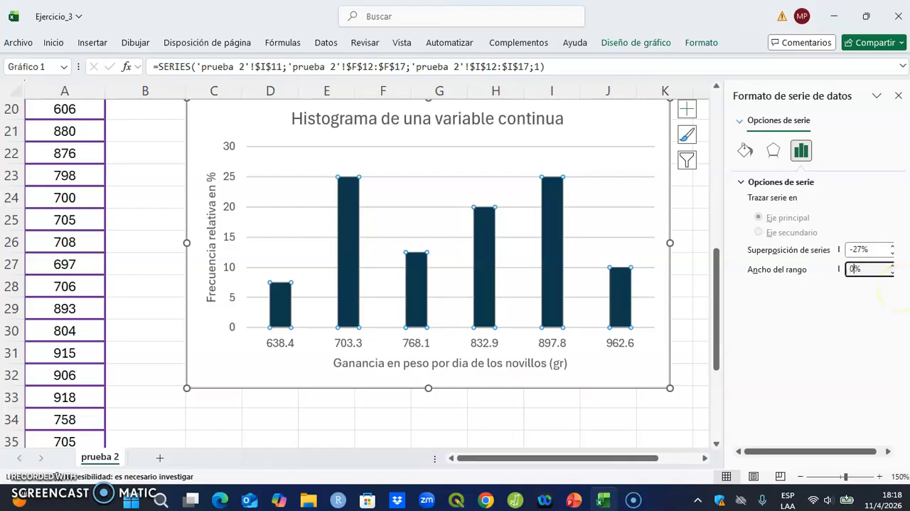
type("0")
key("Return")
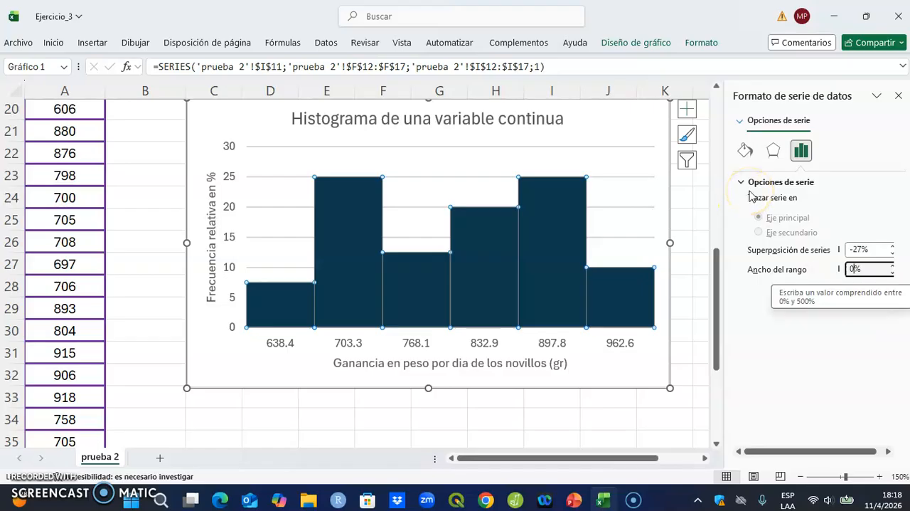
Step: Give the FR% bars a solid yellow border line and close the series formatting
left_click(747, 150)
left_click(759, 201)
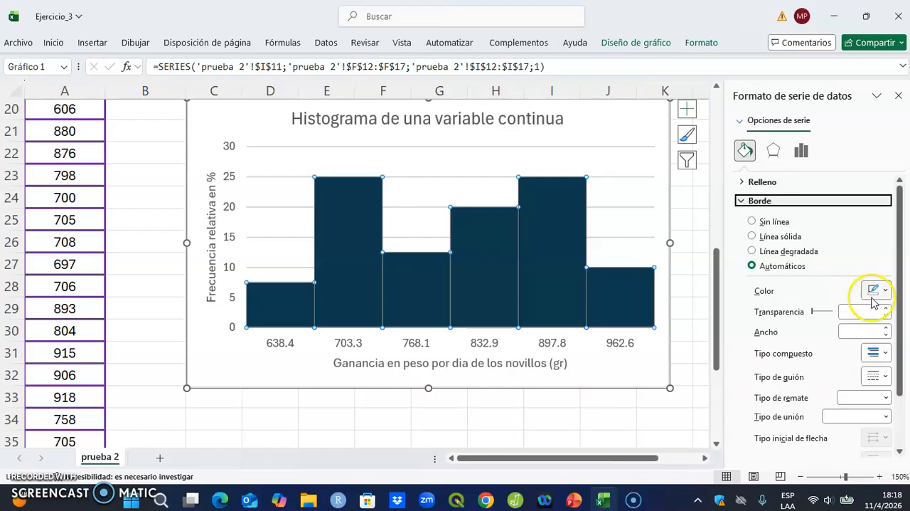
left_click(781, 236)
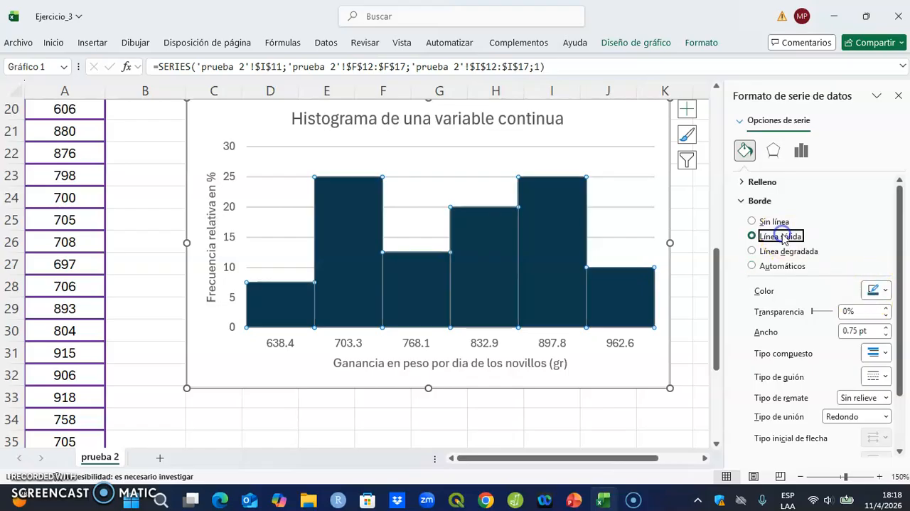
left_click(877, 292)
left_click(790, 248)
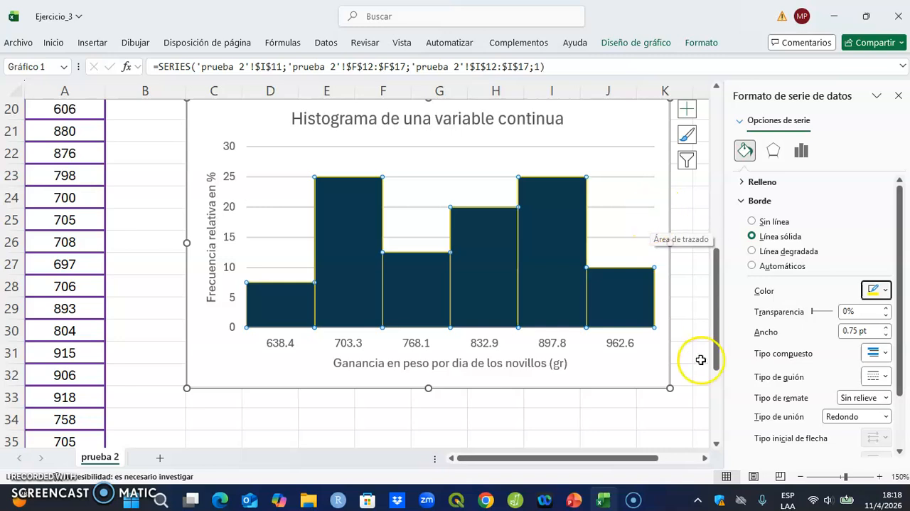
left_click(898, 95)
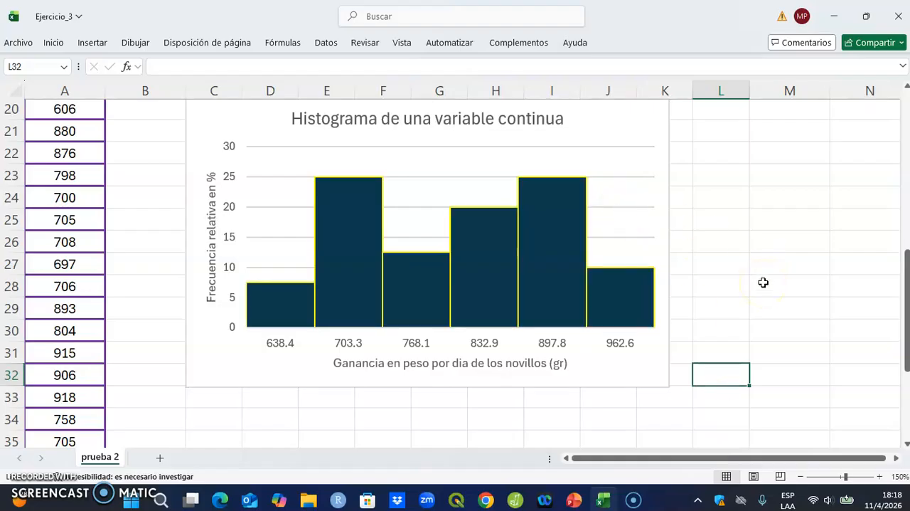
Step: Add data labels (Etiquetas de datos) to the histogram bars
left_click(637, 124)
left_click(687, 111)
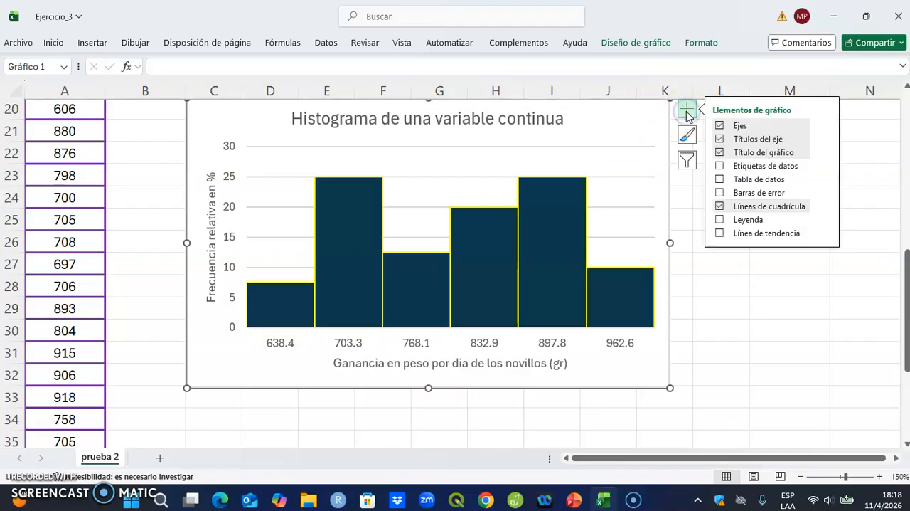
left_click(765, 166)
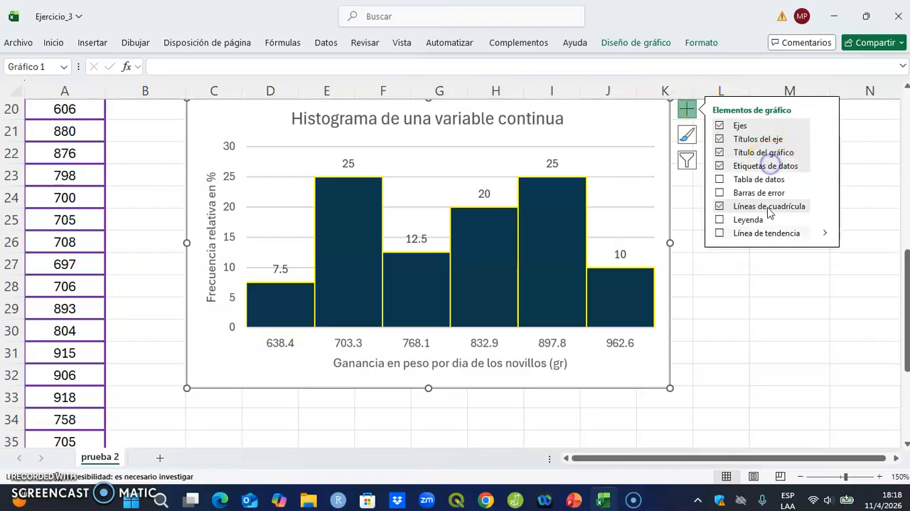
left_click(773, 316)
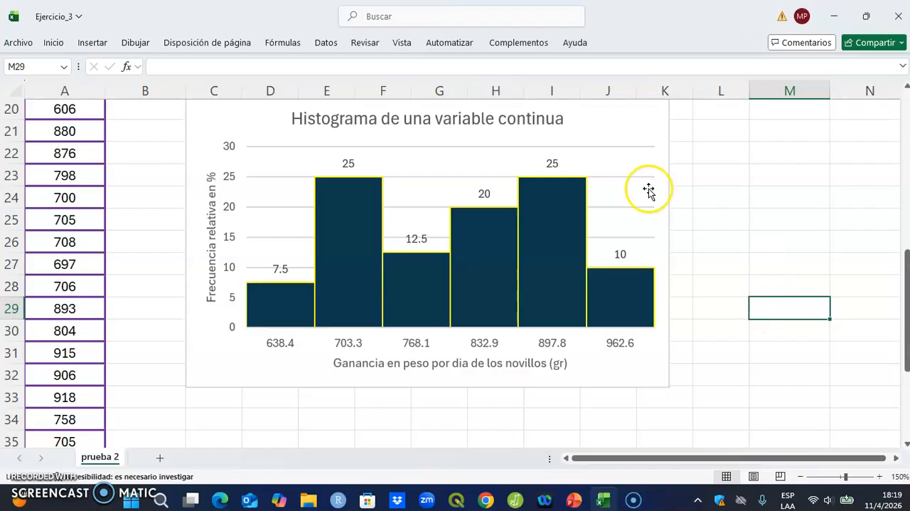
Step: Give the histogram's data labels a solid dark blue border line and close the label formatting
left_click(561, 161)
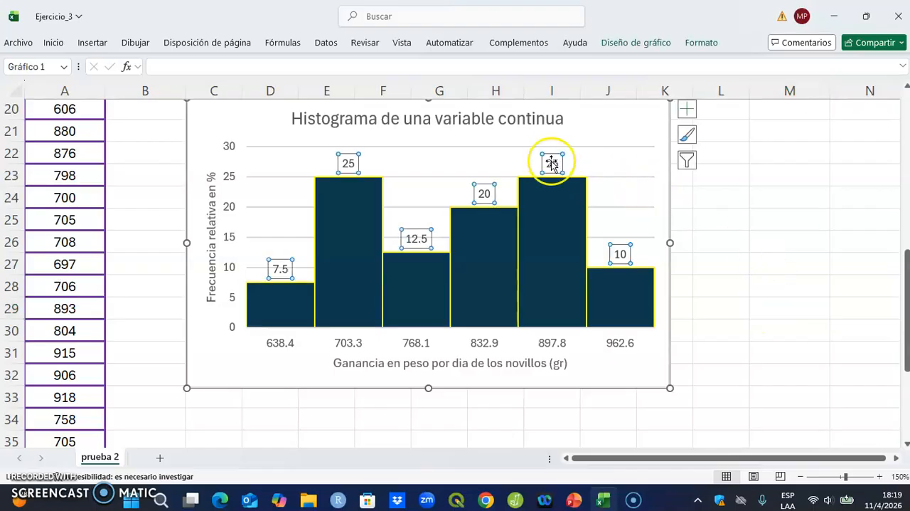
right_click(551, 160)
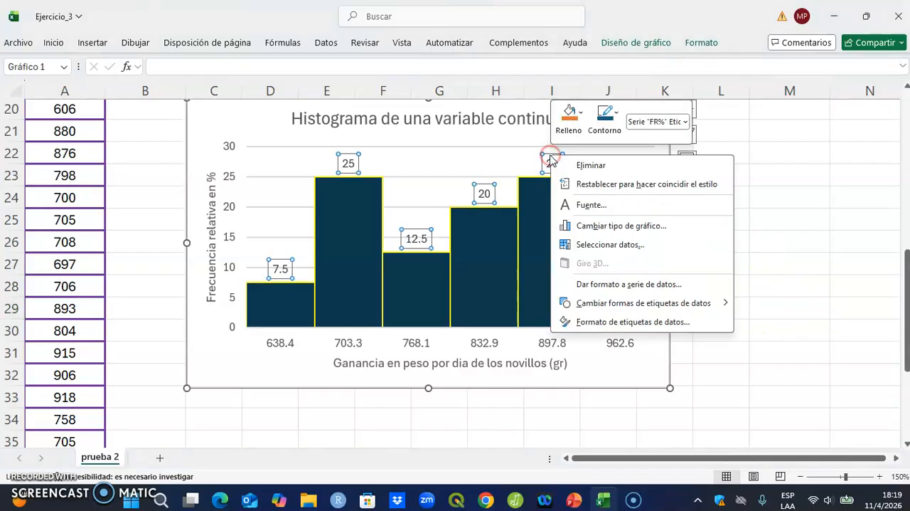
left_click(610, 321)
left_click(746, 151)
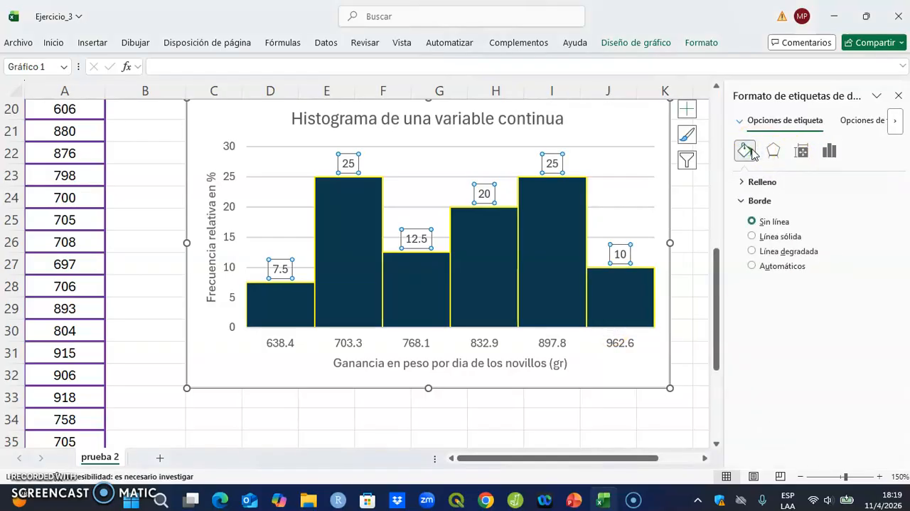
left_click(753, 202)
left_click(752, 202)
left_click(780, 239)
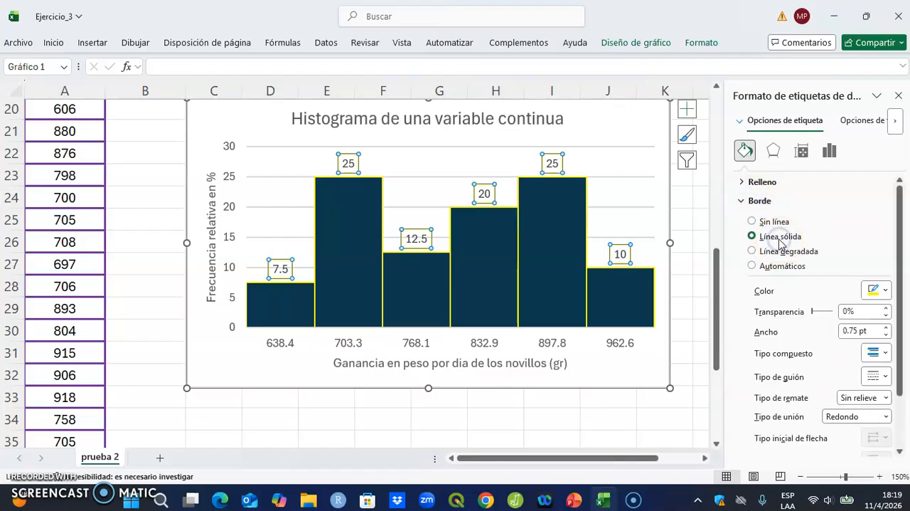
left_click(876, 290)
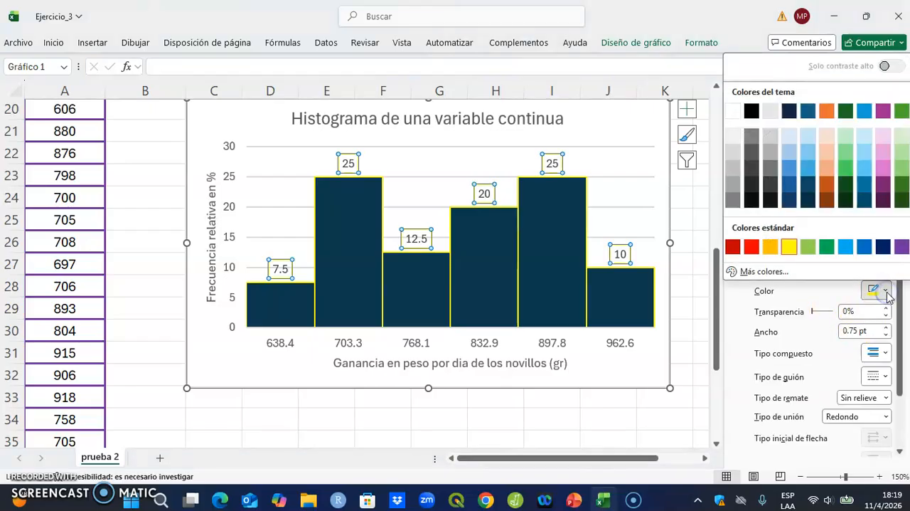
left_click(882, 247)
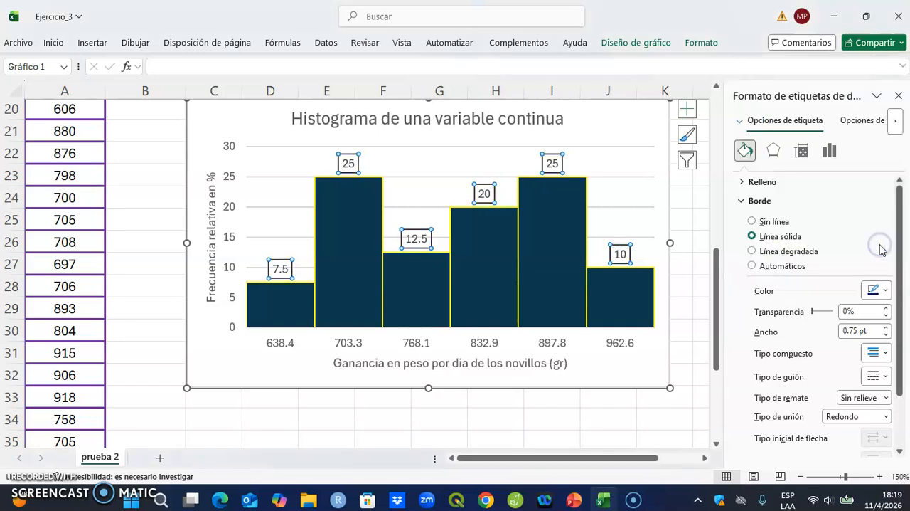
left_click(623, 428)
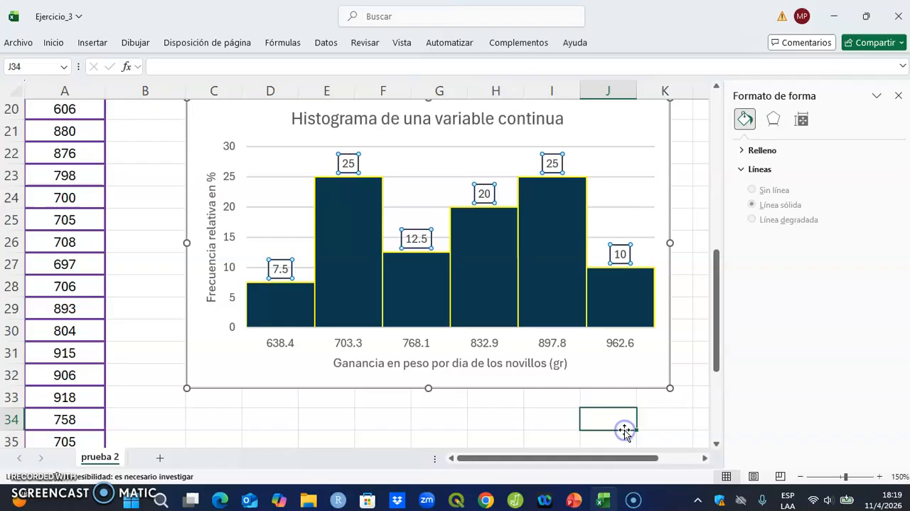
left_click(900, 94)
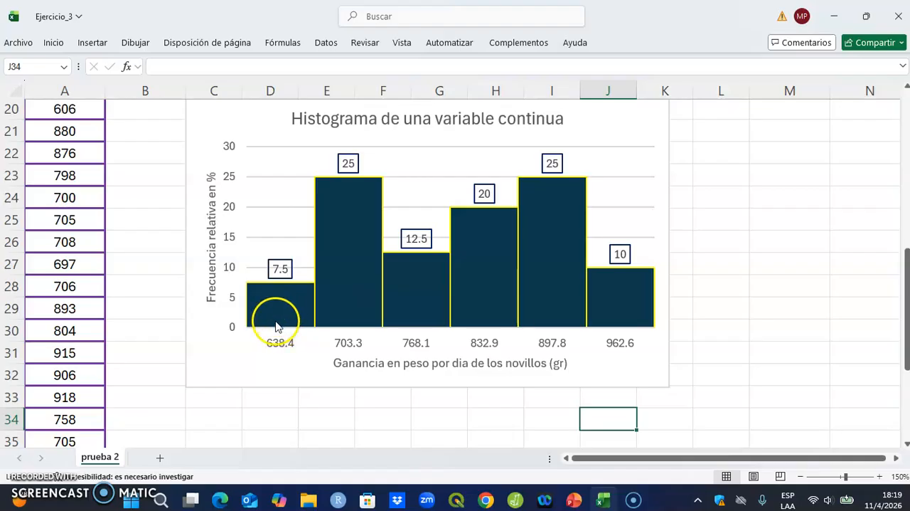
Step: Examine the finished histogram's bars and class marks against the frequency table above it
mouse_move(276, 325)
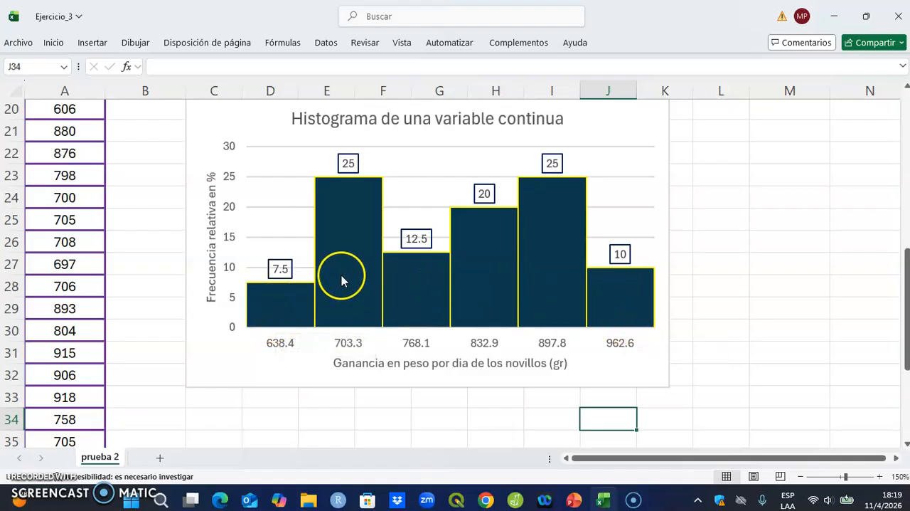
mouse_move(342, 263)
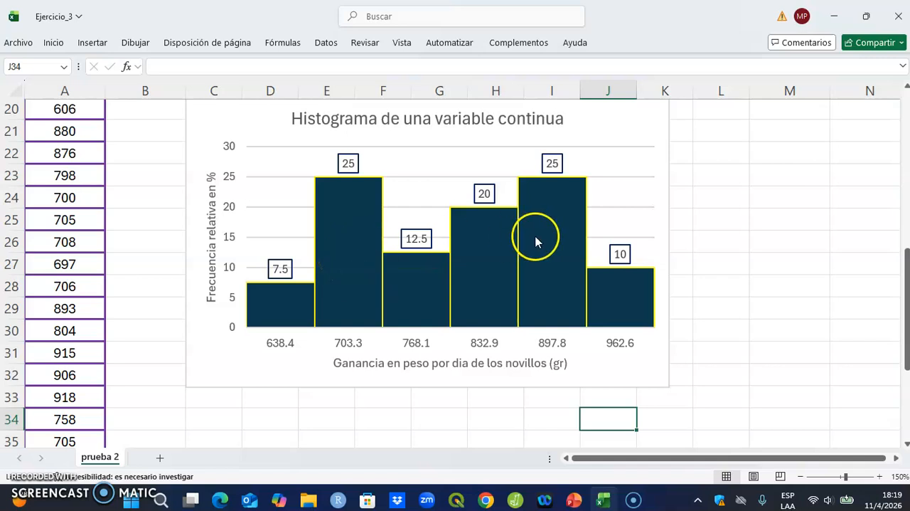
mouse_move(554, 242)
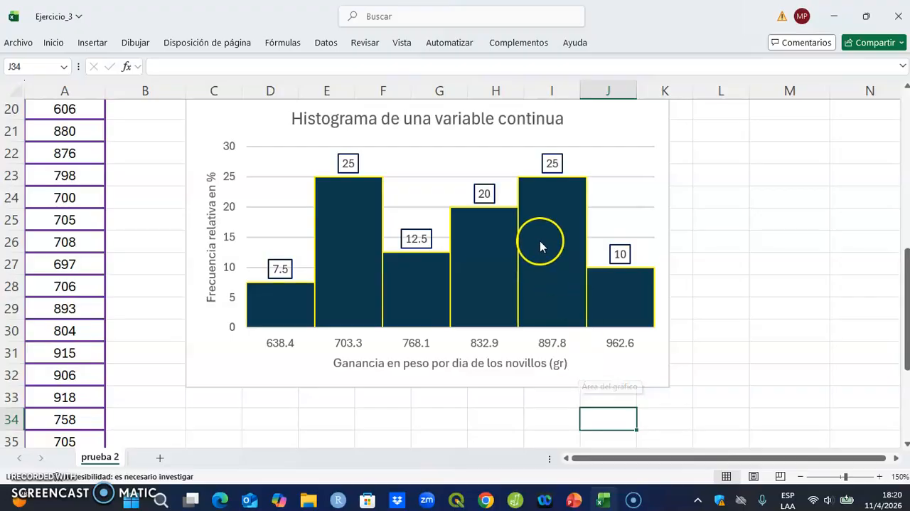
left_click(747, 229)
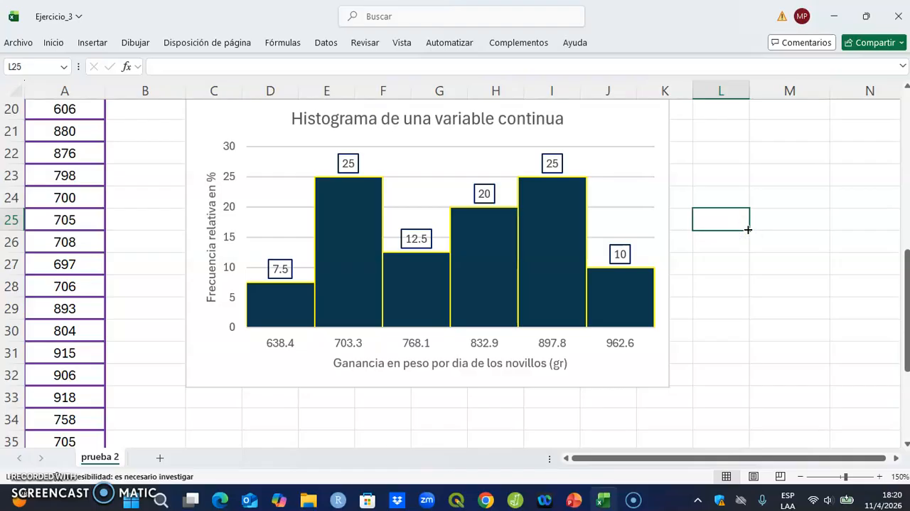
scroll(748, 229, "up", 4)
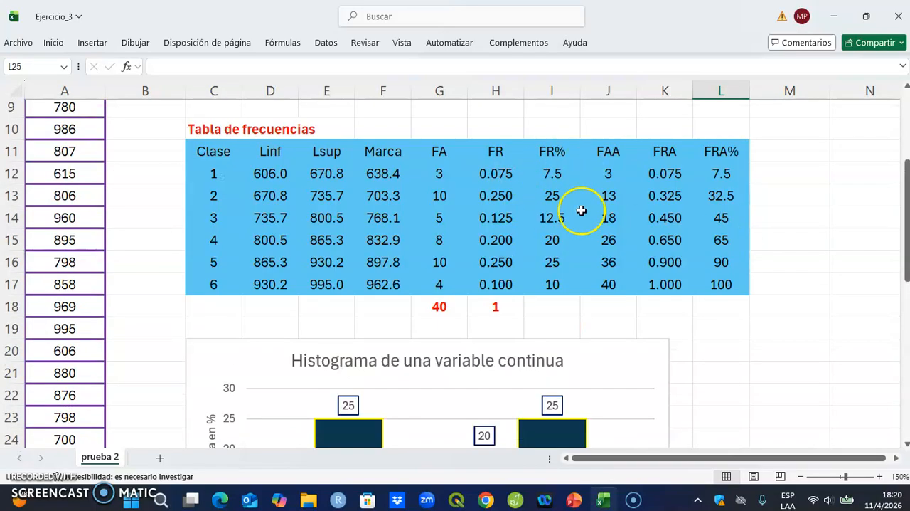
scroll(562, 307, "down", 5)
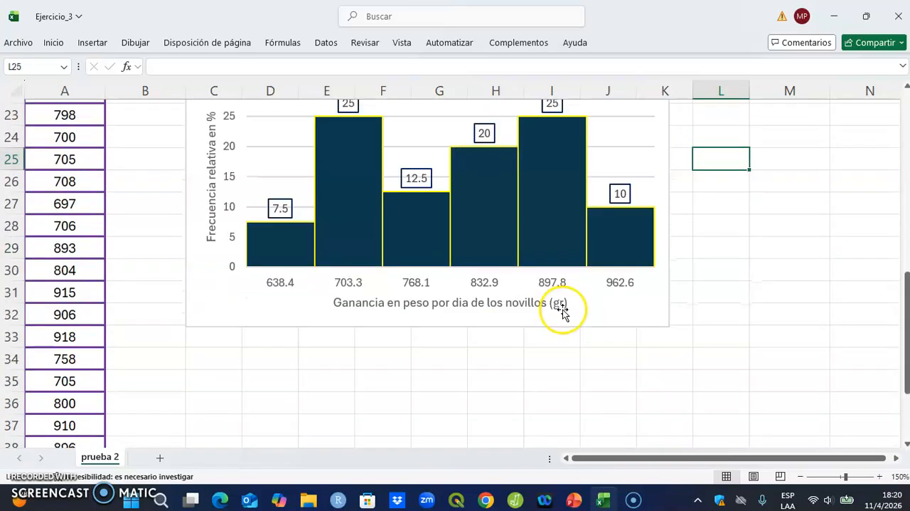
scroll(562, 308, "up", 6)
scroll(563, 309, "down", 4)
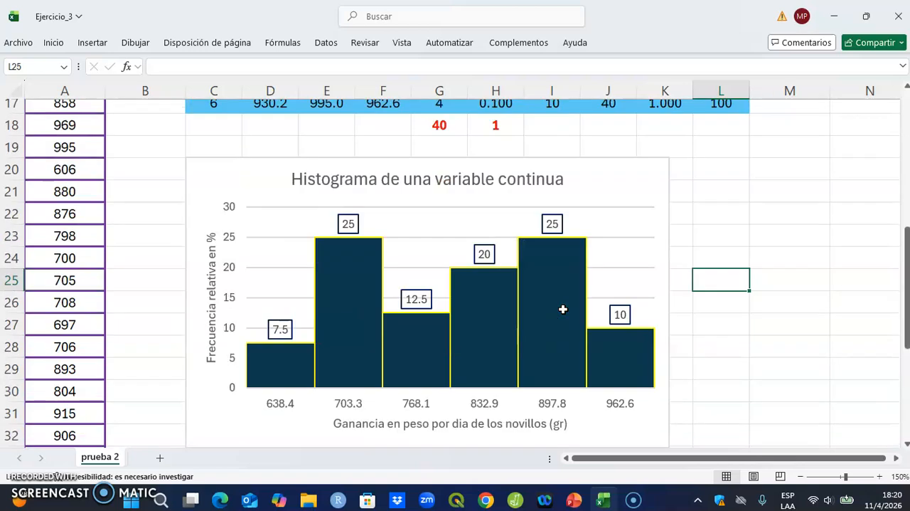
scroll(562, 252, "up", 2)
scroll(564, 312, "up", 1)
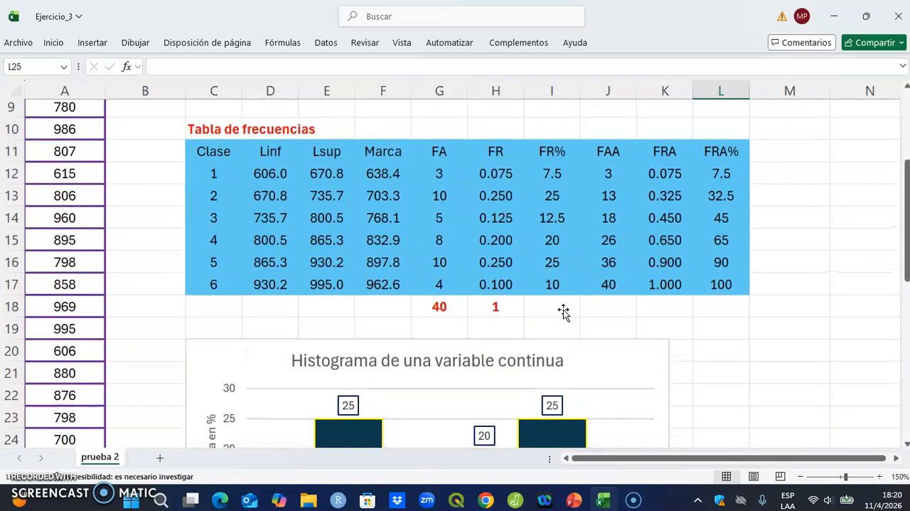
Step: Insert a 2-D clustered column chart from the whole frequency table, C11:L17
left_click_drag(213, 151, 716, 278)
left_click(87, 43)
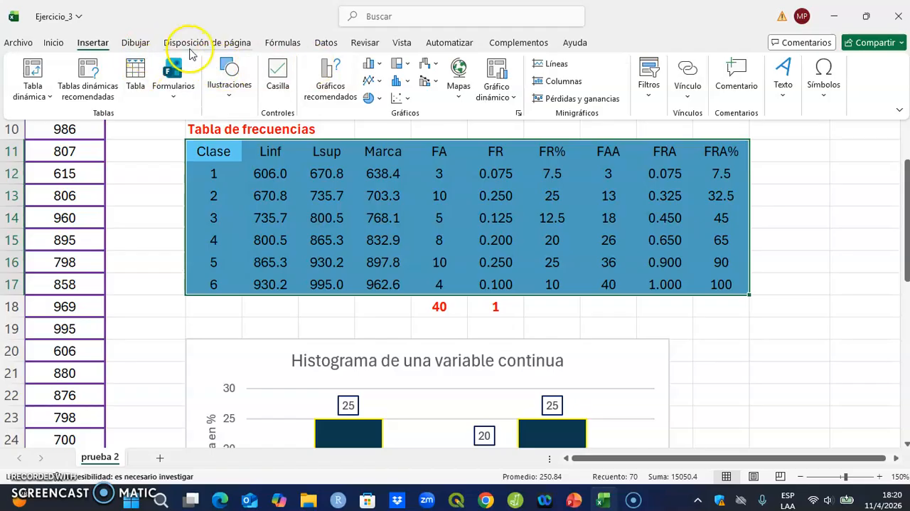
left_click(375, 64)
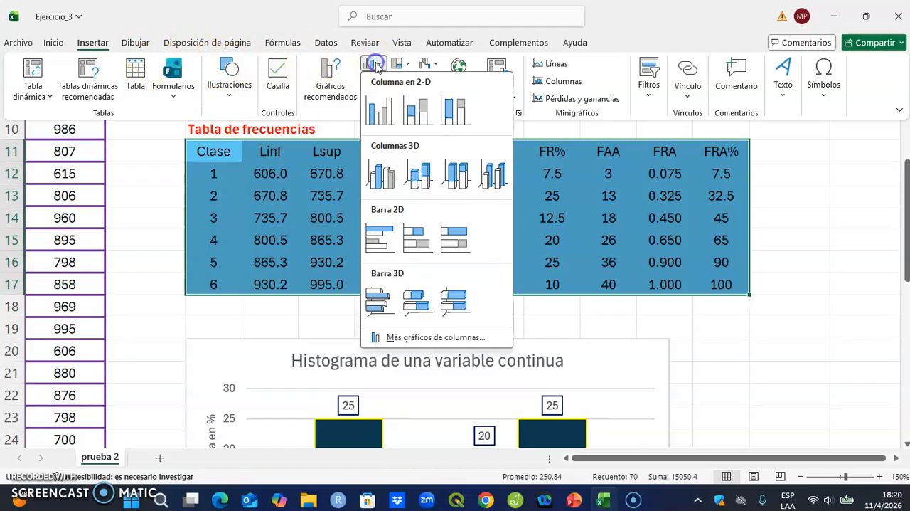
left_click(379, 110)
Step: Move the new column chart down until it clears the frequency table's class rows
left_click(365, 140)
key("Down")
key("Down")
key("Down")
key("Down")
key("Down")
key("Down")
key("Down")
key("Down")
key("Down")
key("Down")
key("Down")
key("Down")
key("Down")
key("Down")
key("Down")
key("Down")
key("Down")
key("Down")
key("Down")
key("Down")
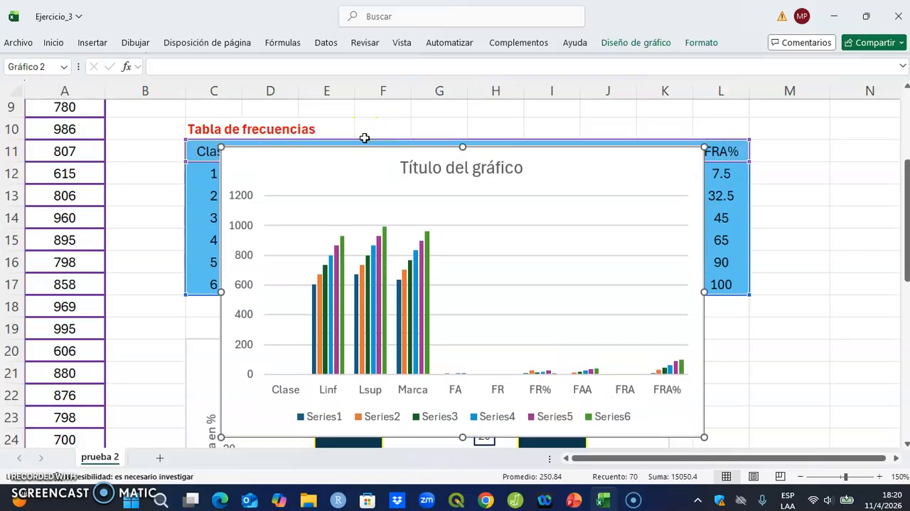
key("Down")
key("Down")
key("Down")
key("Down")
key("Down")
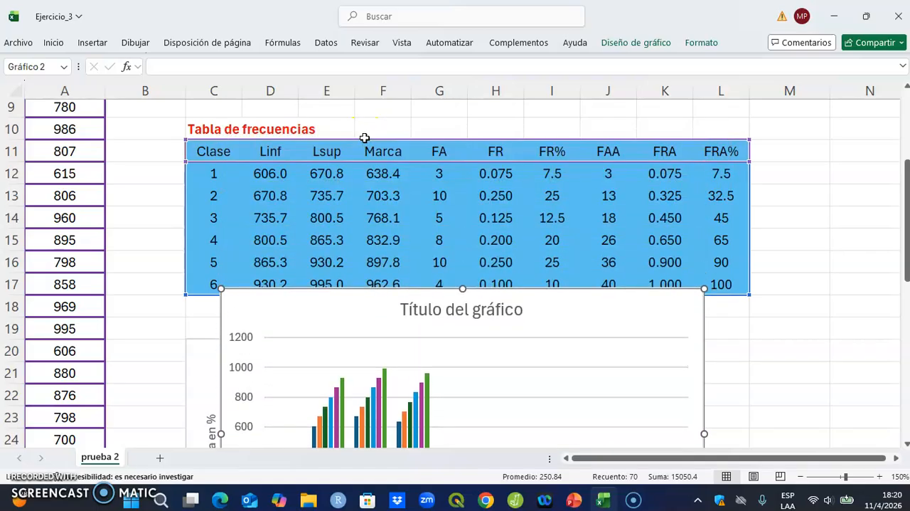
key("Down")
key("Down")
key("Down")
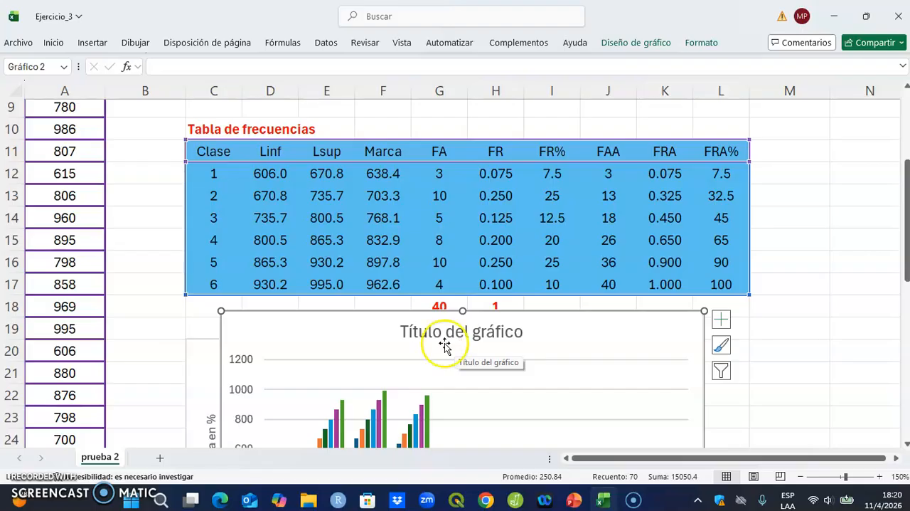
Step: Switch rows and columns in the new chart's data source and set its horizontal axis labels to the Lsup values E12:E17
right_click(361, 332)
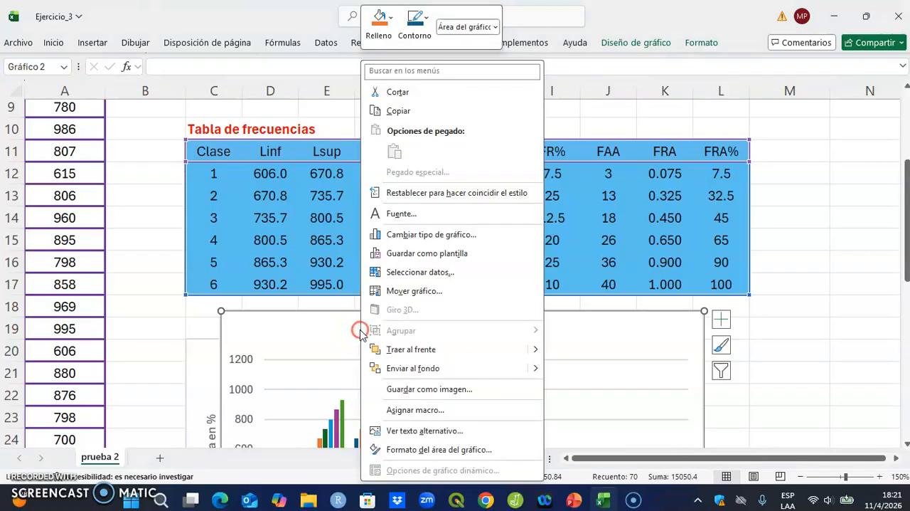
left_click(412, 271)
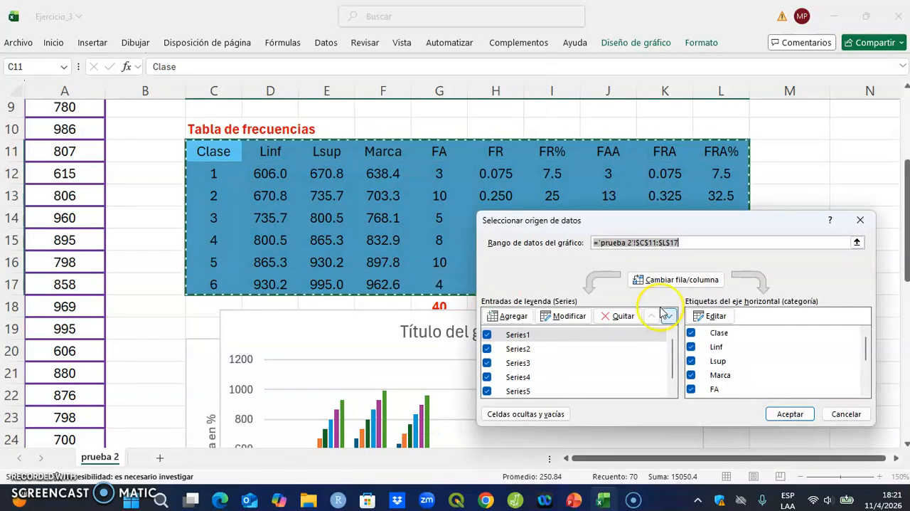
left_click(700, 285)
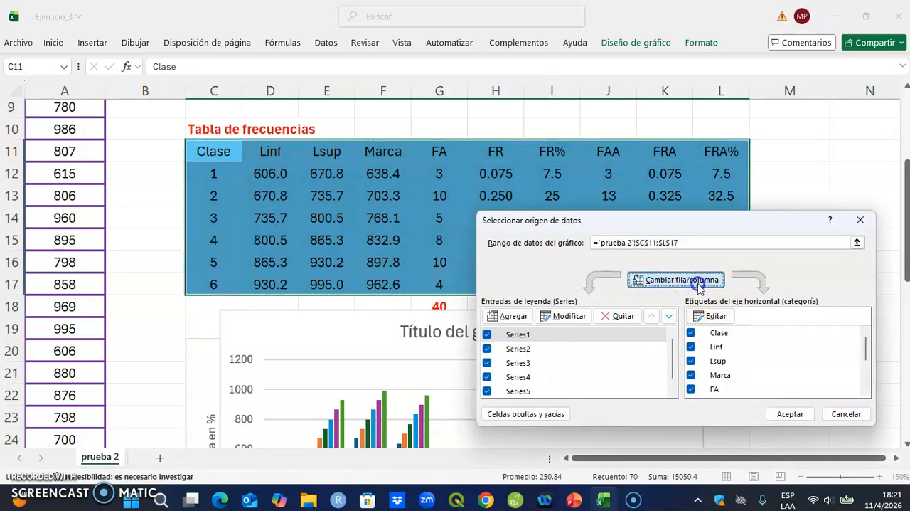
left_click(715, 315)
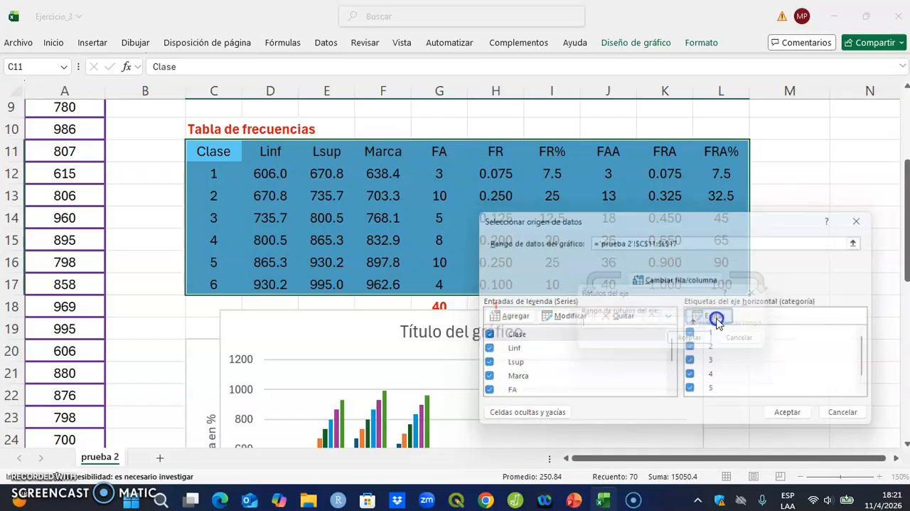
left_click(326, 174)
left_click_drag(326, 175, 334, 285)
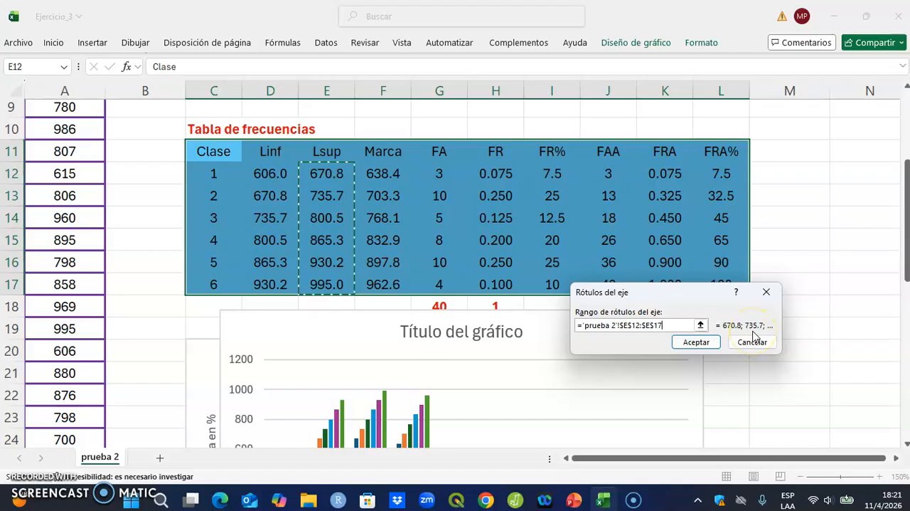
left_click(753, 342)
Step: Remove every series from Clase through FRA so only FRA% is plotted, and accept the data source
left_click(621, 317)
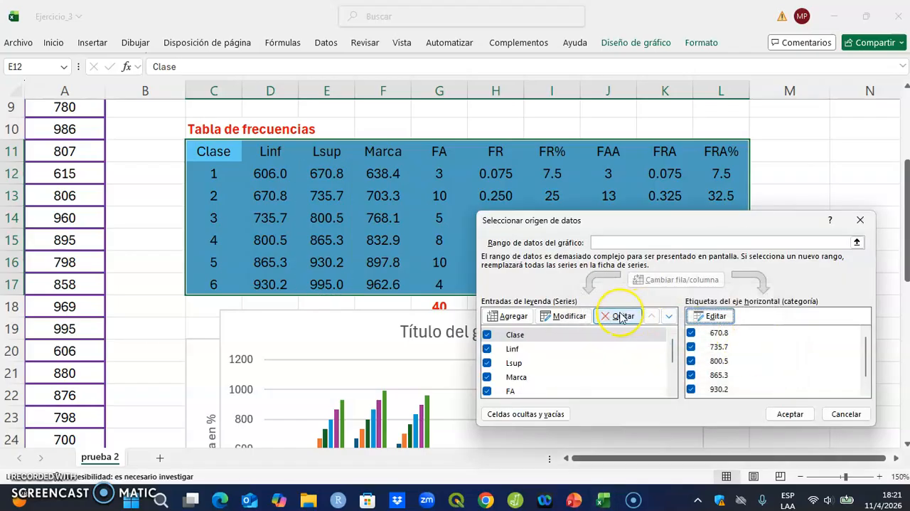
left_click(621, 317)
left_click(621, 317)
left_click(621, 316)
left_click(621, 317)
left_click(621, 317)
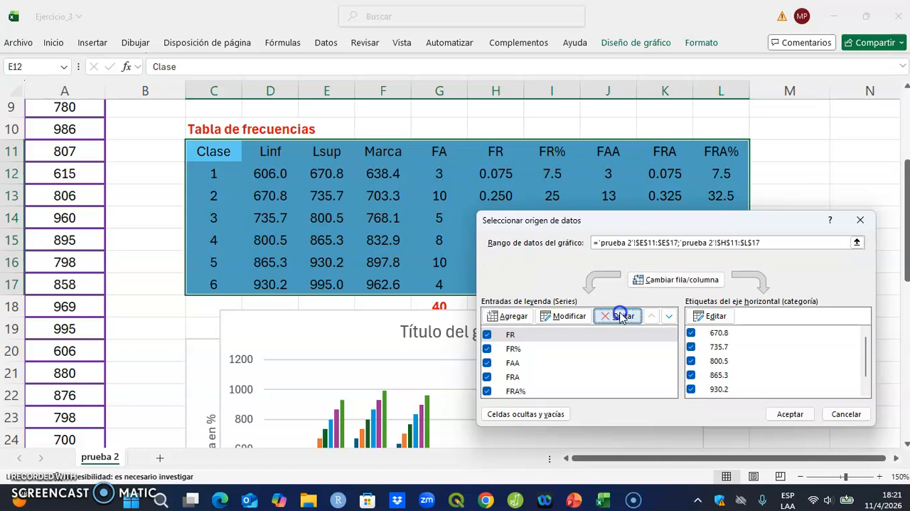
left_click(621, 317)
left_click(621, 316)
left_click(621, 317)
left_click(621, 316)
left_click(790, 413)
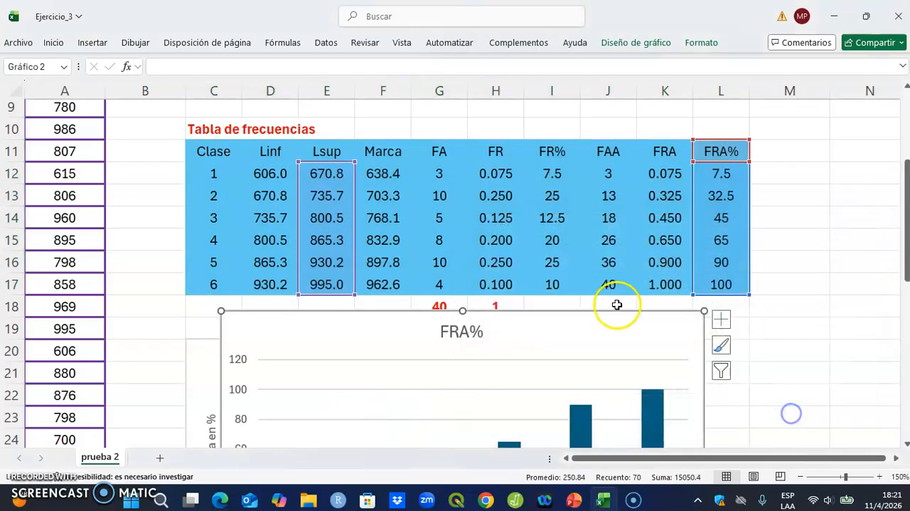
Step: Move the FRA% chart below the histogram and align its left edge with the histogram's
scroll(618, 306, "down", 2)
scroll(618, 306, "down", 1)
left_click(276, 132)
key("Down")
key("Down")
key("Down")
key("Down")
key("Down")
key("Down")
key("Down")
key("Down")
key("Down")
key("Down")
key("Down")
key("Down")
key("Down")
key("Down")
key("Down")
key("Down")
key("Down")
key("Down")
key("Down")
key("Down")
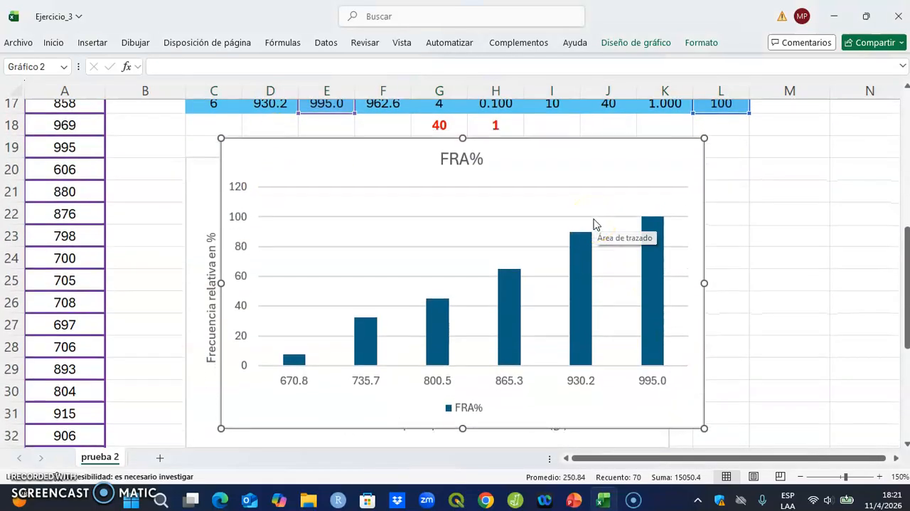
key("Down")
key("Down")
key("Down")
key("Down")
key("Down")
key("Down")
key("Down")
key("Down")
key("Down")
key("Down")
key("Down")
key("Down")
key("Down")
key("Down")
key("Down")
key("Down")
key("Down")
key("Down")
key("Down")
key("Down")
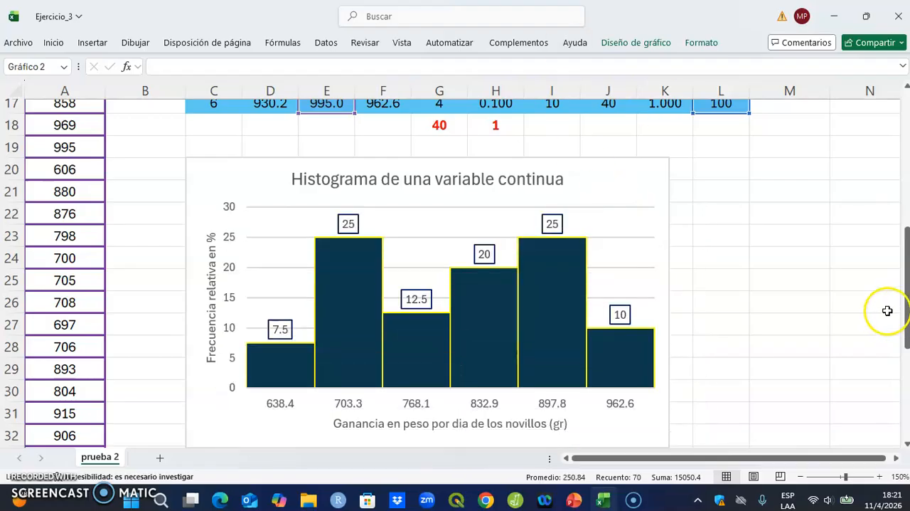
left_click_drag(902, 291, 907, 329)
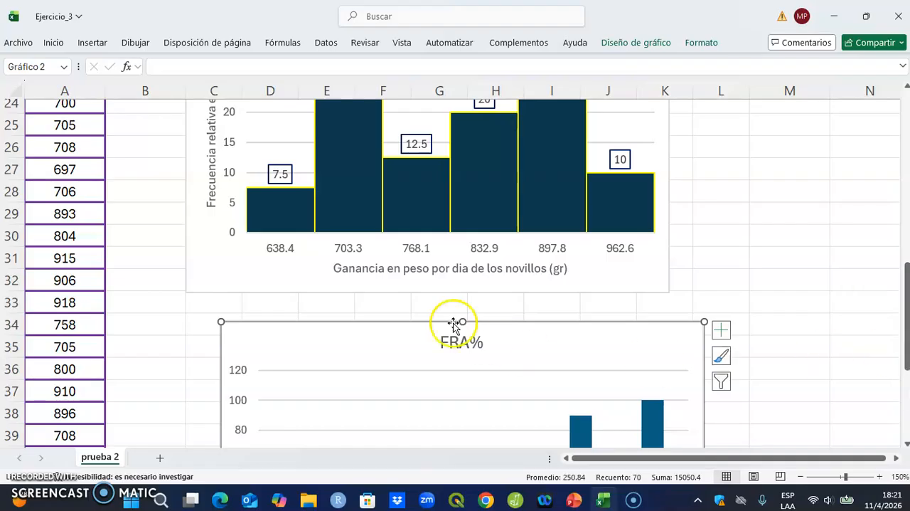
left_click(380, 331)
left_click_drag(380, 332, 347, 321)
Step: Replace the FRA% chart's title with "Ojiva de una variable continua"
left_click(445, 333)
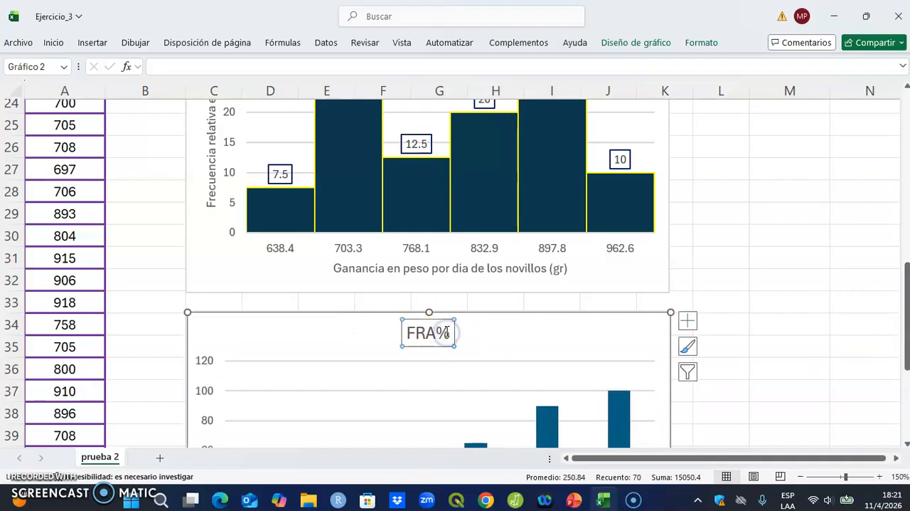
double_click(446, 333)
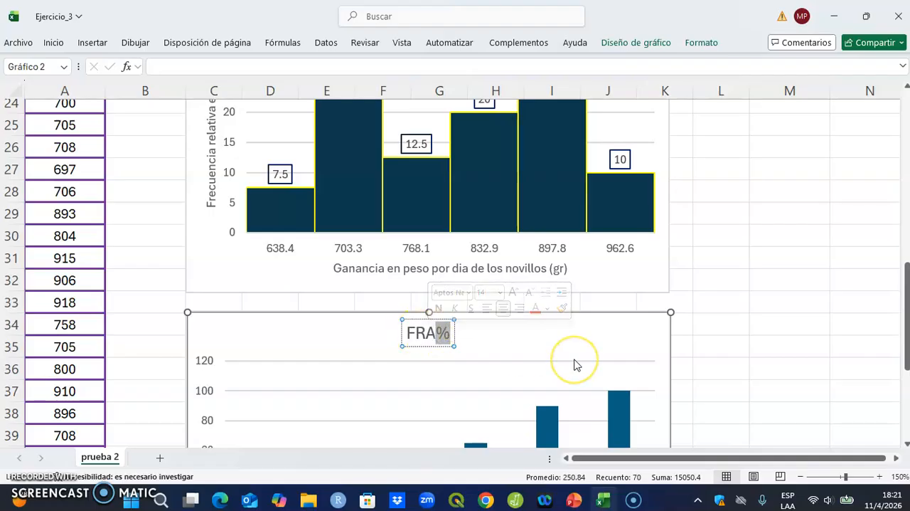
key("BackSpace")
key("BackSpace")
key("BackSpace")
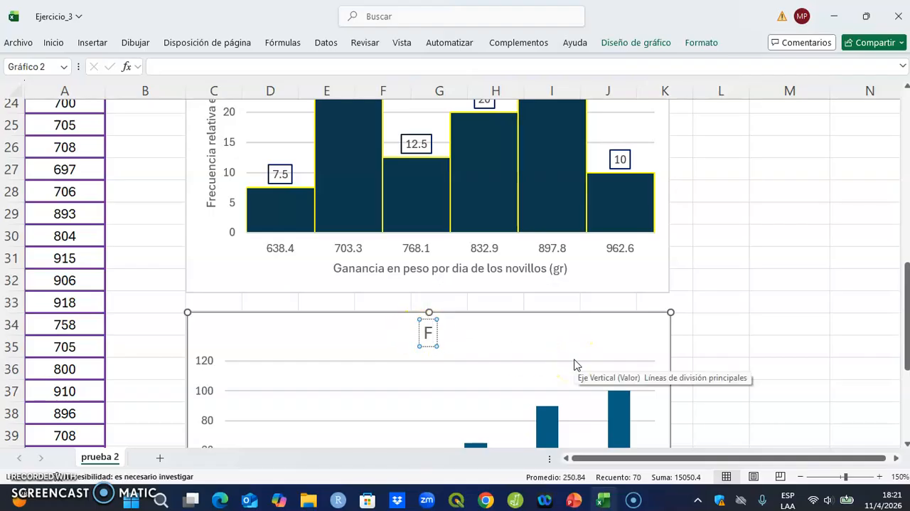
type("Ojiva")
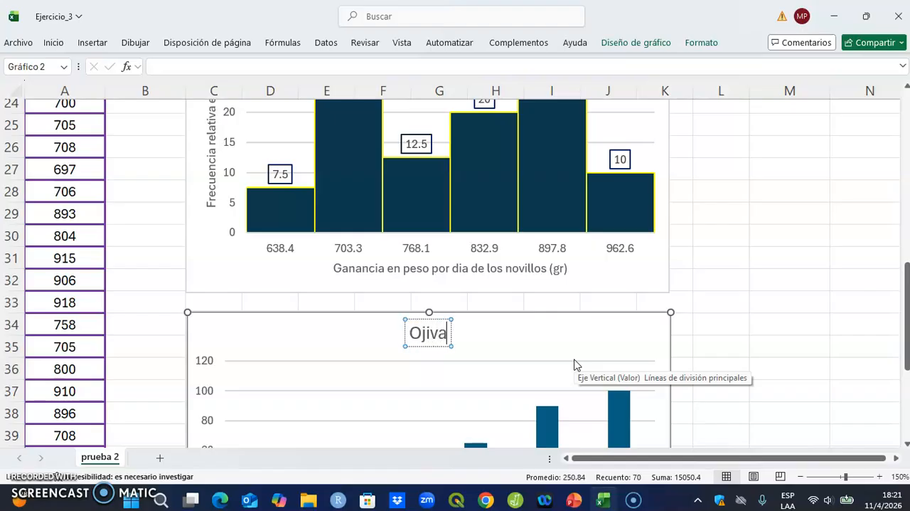
type(" de una variable")
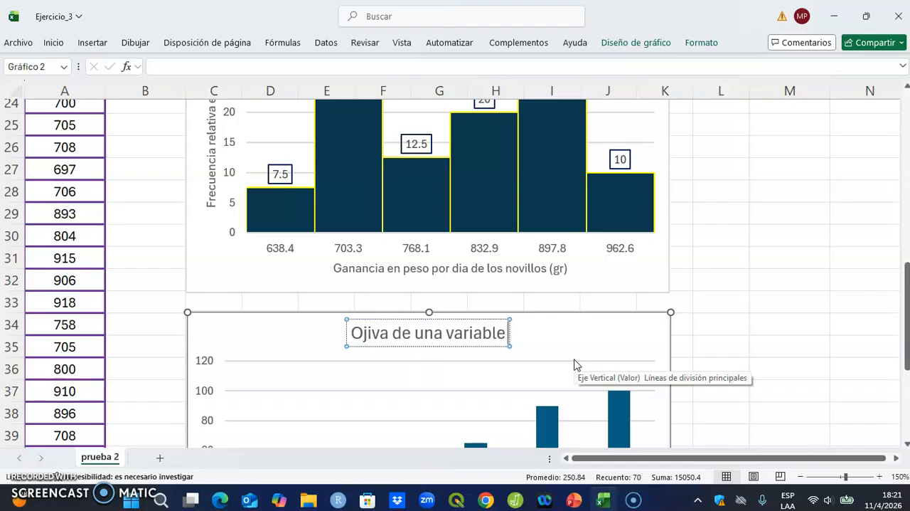
type(" conto")
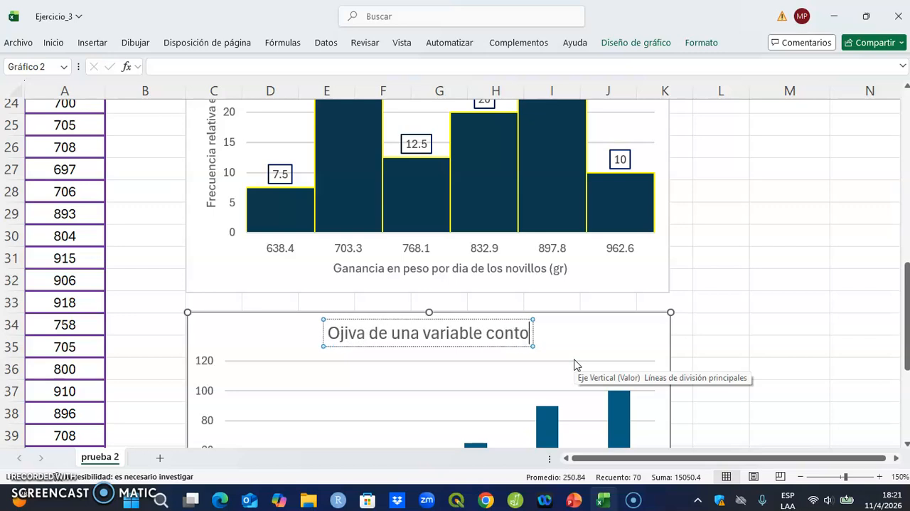
key("BackSpace")
type("inua")
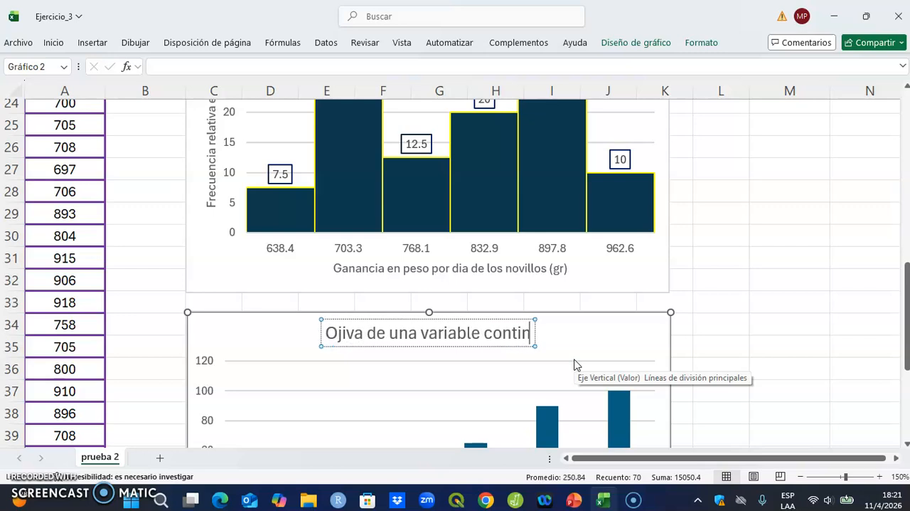
left_click(651, 337)
Step: Add axis titles to the ogive chart and delete its FRA% legend
left_click(690, 326)
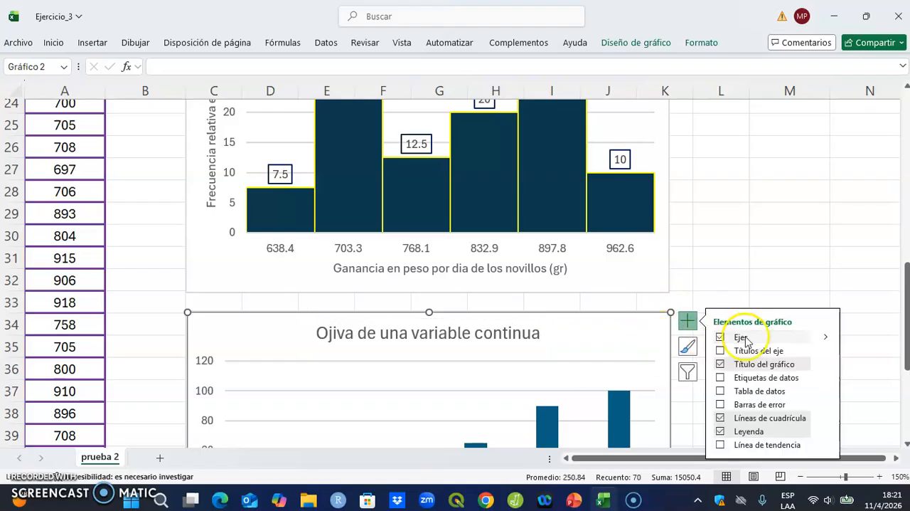
left_click(725, 350)
scroll(590, 376, "down", 4)
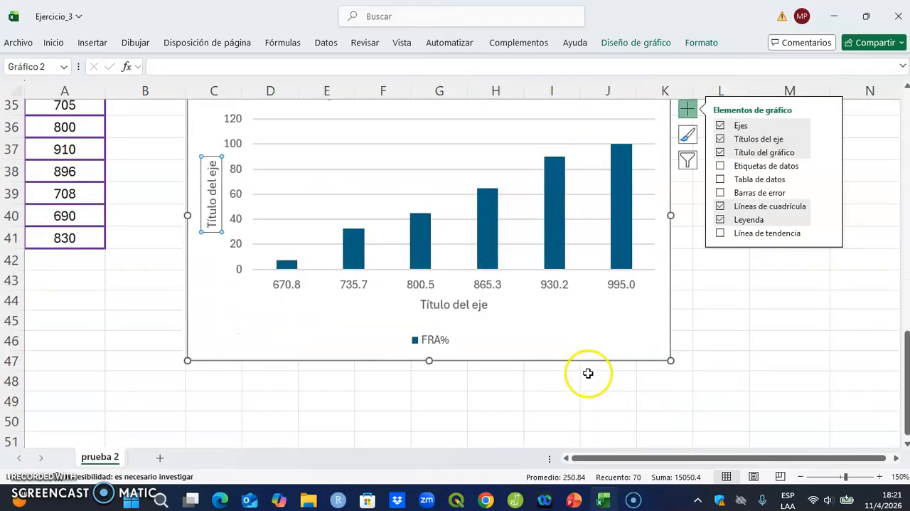
left_click(443, 344)
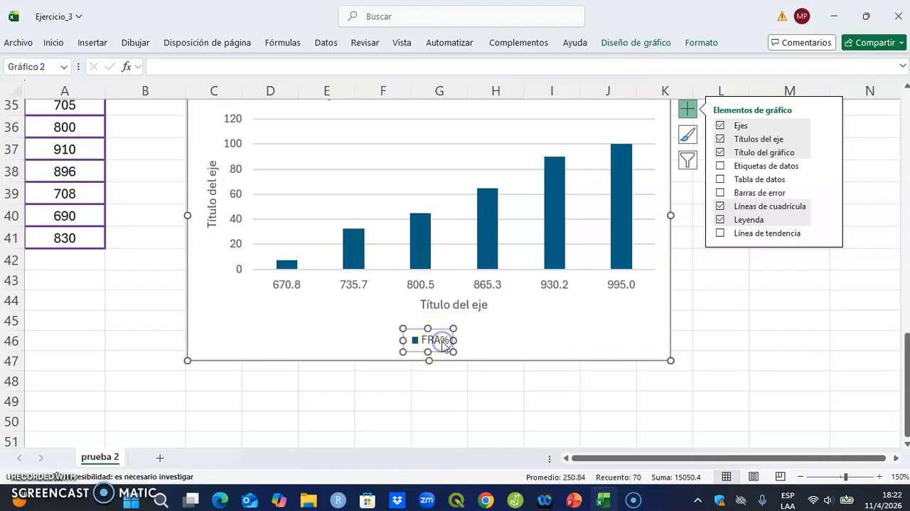
key("Delete")
Step: Set the ogive chart's horizontal axis title to "Limites superiores de clase"
left_click(443, 342)
left_click_drag(420, 334, 501, 331)
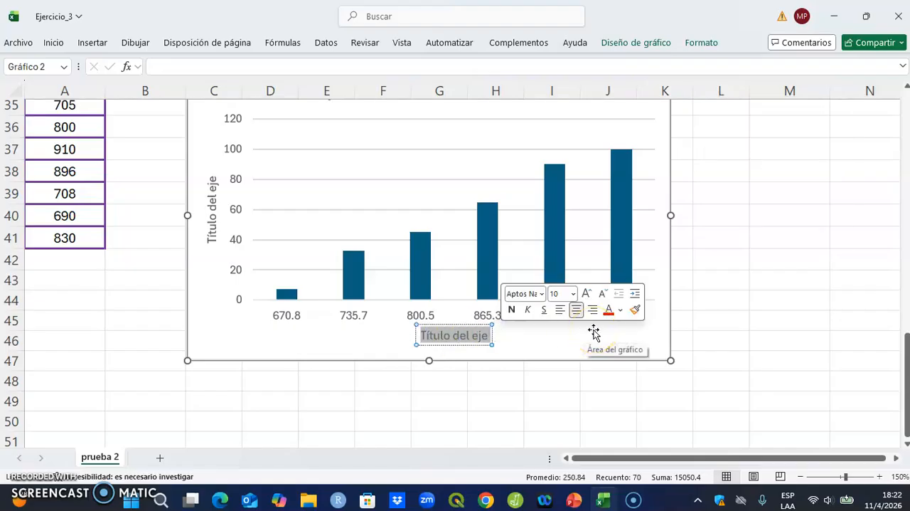
type("Limites")
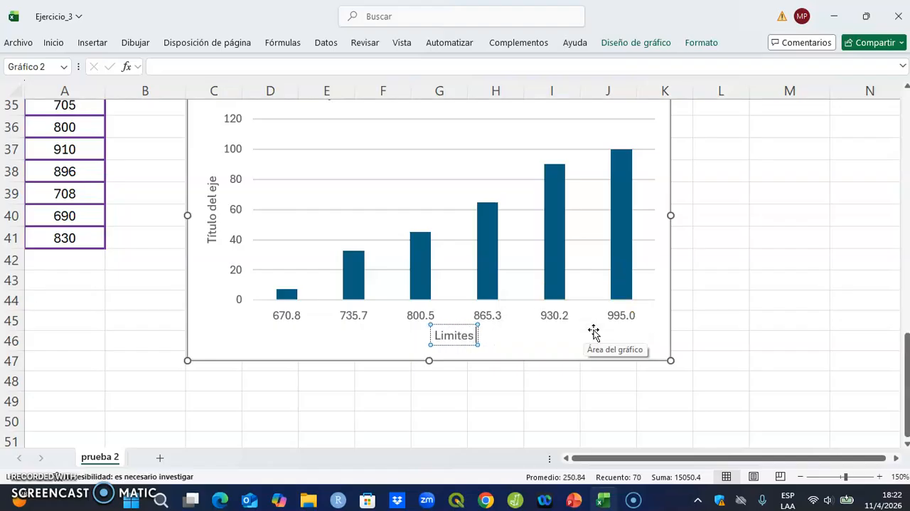
type("ores de")
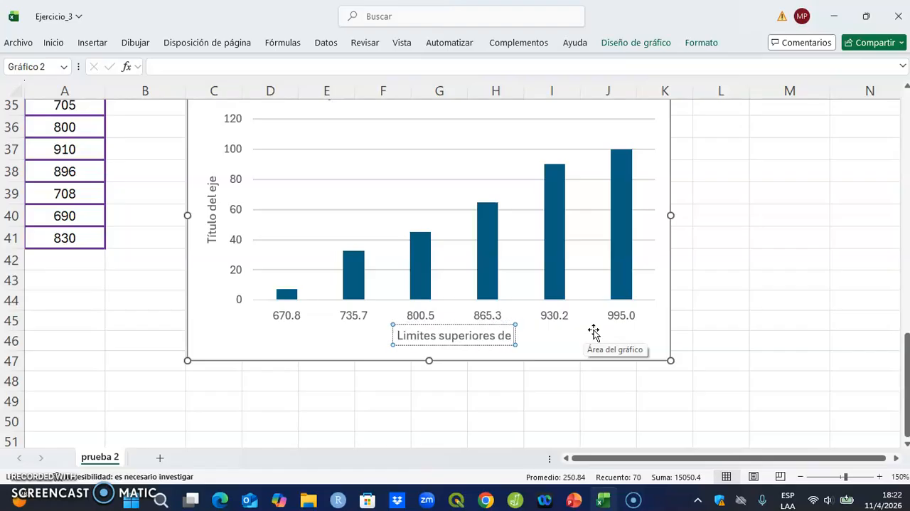
type(" clase")
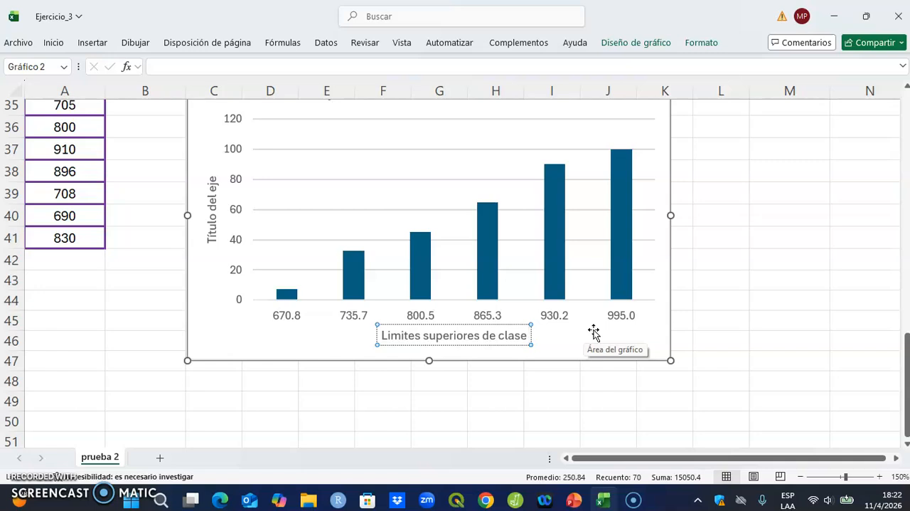
Step: Replace the ogive chart's vertical axis title with "Frecuecnia relativa acumulada en %" and close the formatting pane
left_click(212, 243)
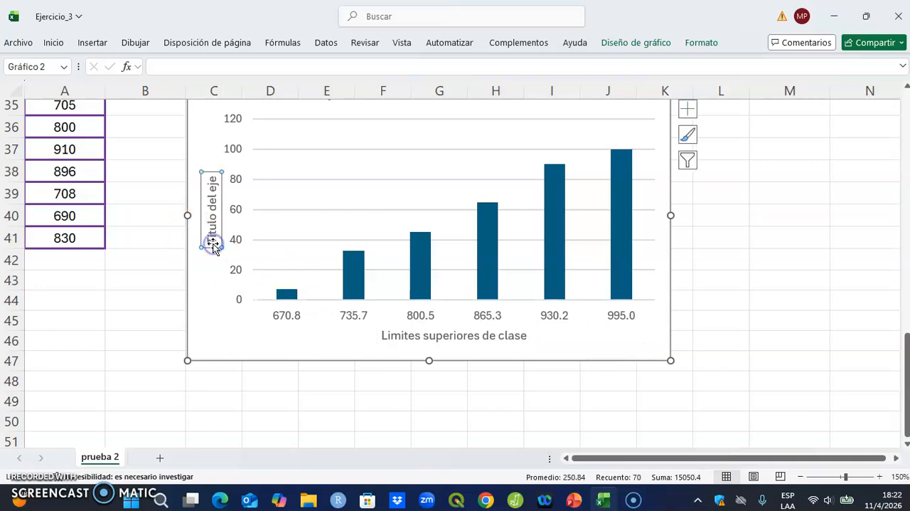
double_click(213, 243)
type("Frecuencia")
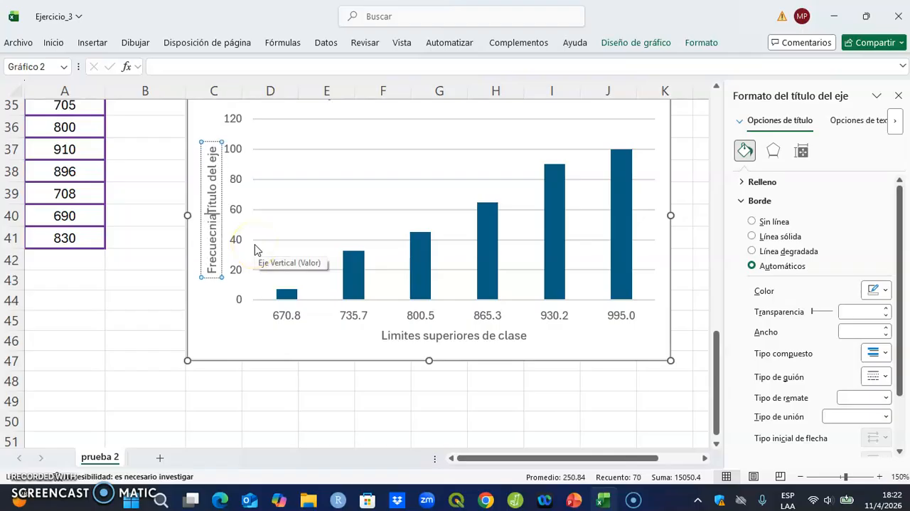
type(" relativa acumulada en")
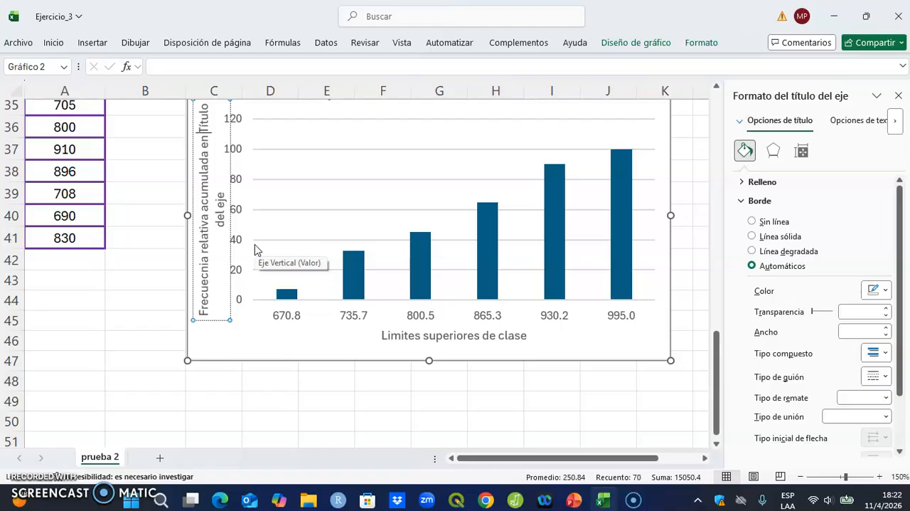
type(" %")
key("Delete")
key("Delete")
key("Delete")
key("Delete")
key("Delete")
key("Delete")
key("Delete")
key("Delete")
key("Delete")
key("Delete")
key("Delete")
key("Delete")
key("Delete")
key("Delete")
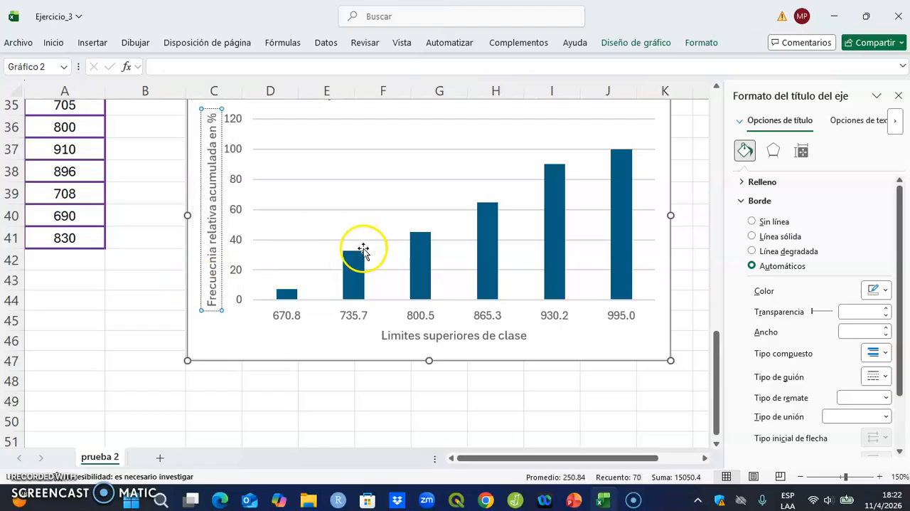
left_click(898, 95)
Step: Add data labels to the columns of the ogive chart
scroll(749, 172, "up", 1)
left_click(646, 154)
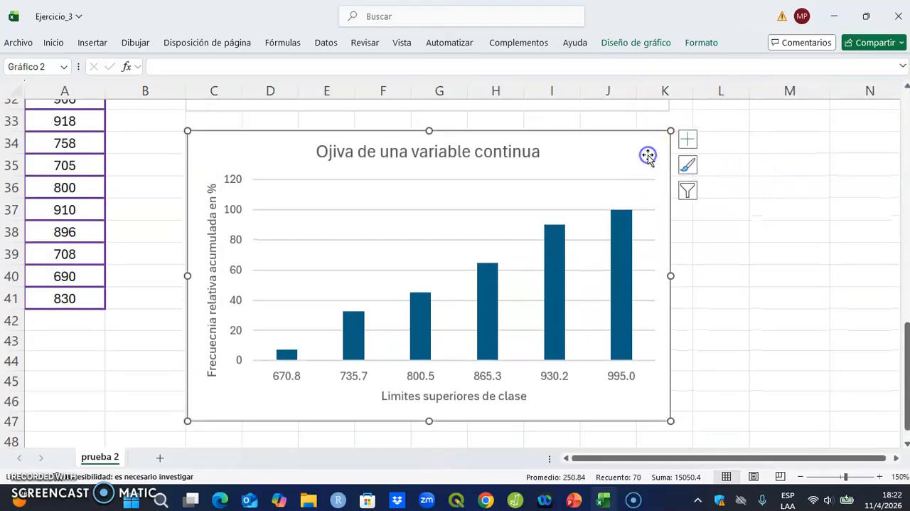
left_click(688, 141)
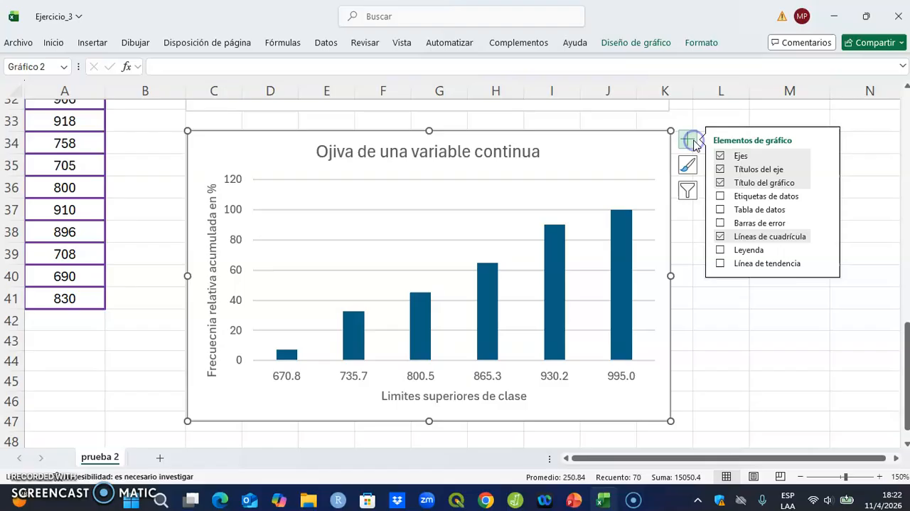
left_click(759, 197)
left_click(788, 319)
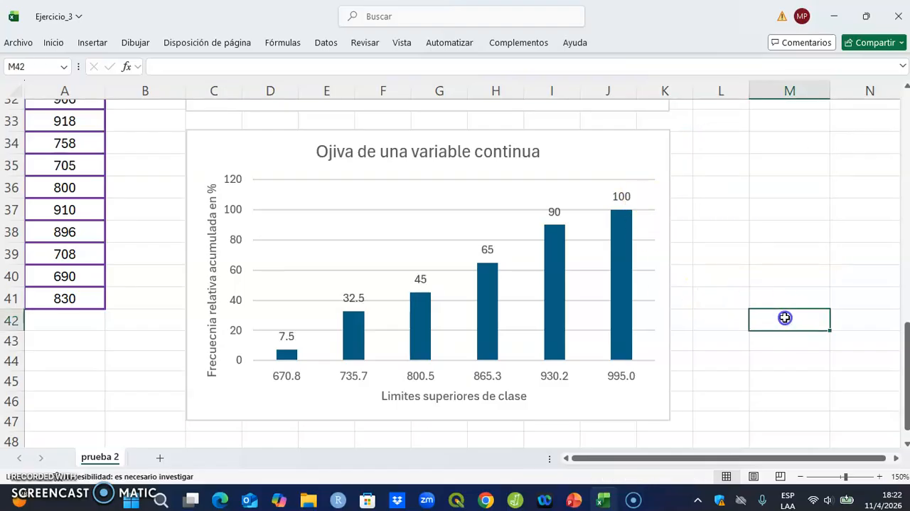
Step: Give the ogive chart's data labels a solid line border, then close the formatting pane and deselect the chart
left_click(629, 204)
right_click(620, 201)
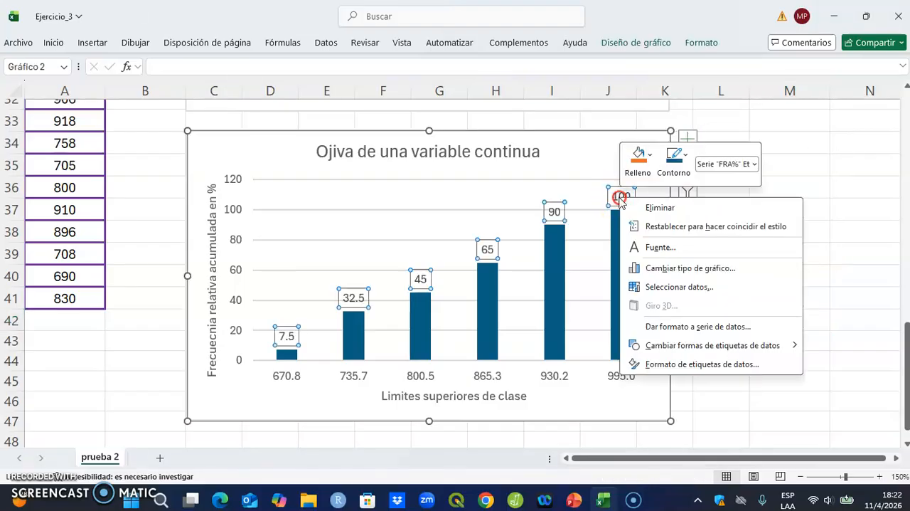
left_click(685, 364)
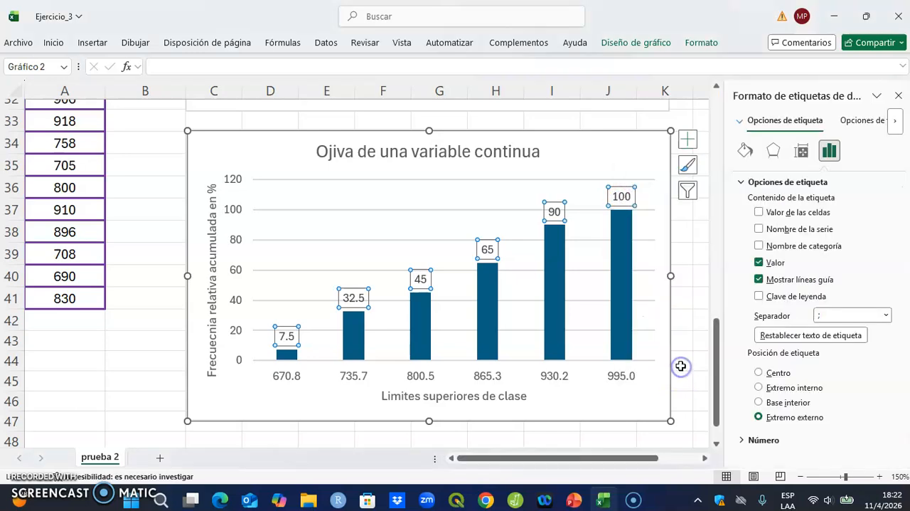
left_click(745, 154)
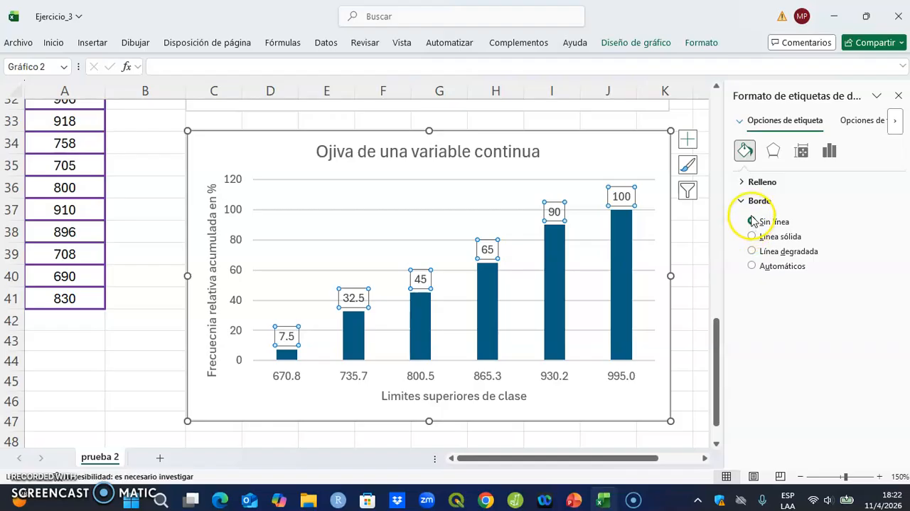
left_click(772, 237)
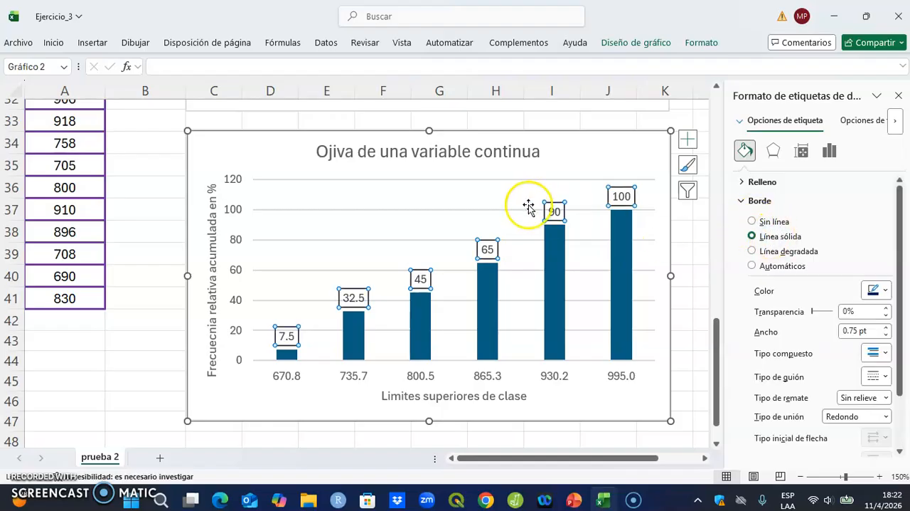
left_click(900, 96)
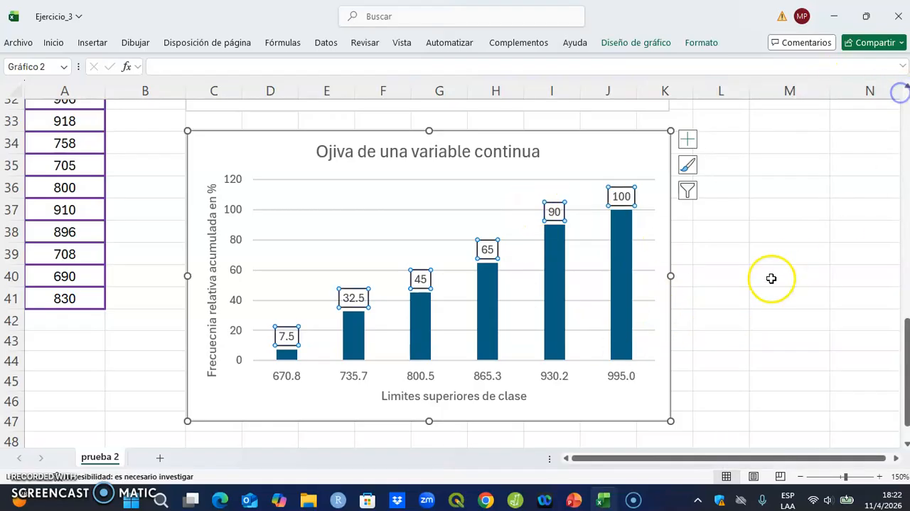
left_click(769, 277)
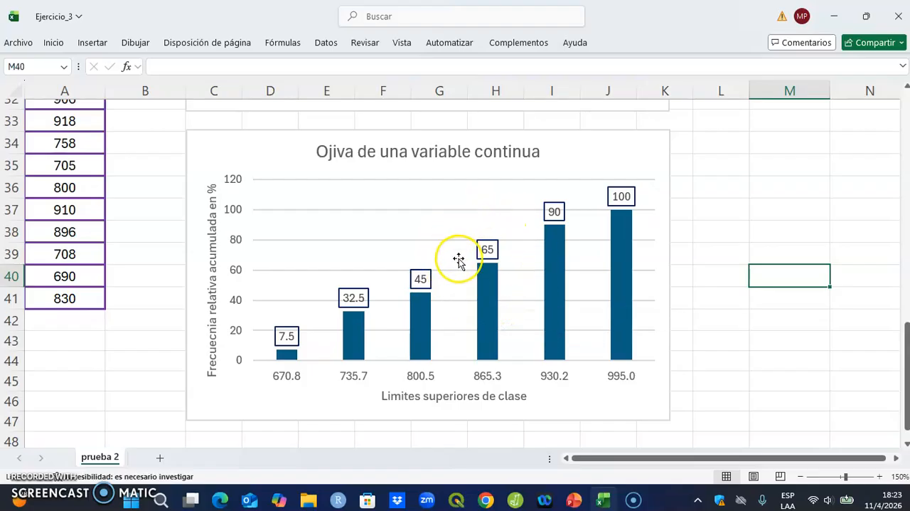
mouse_move(491, 326)
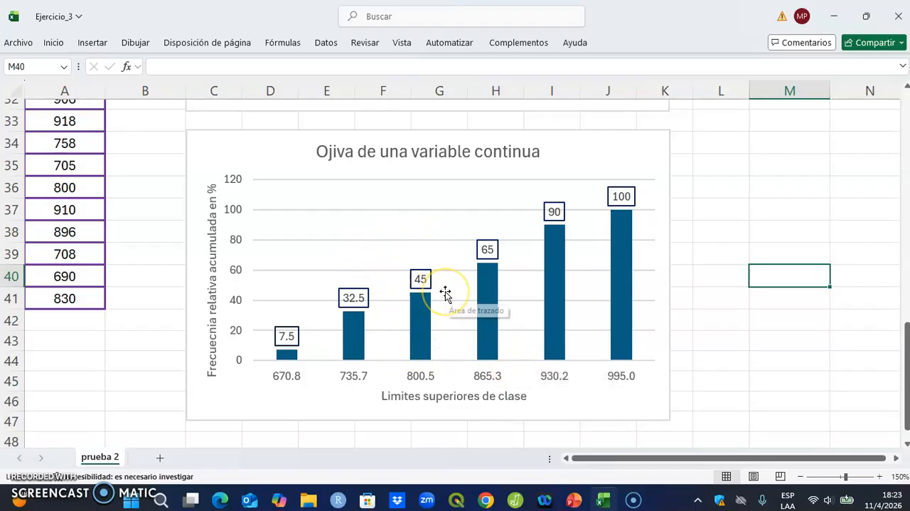
left_click(442, 377)
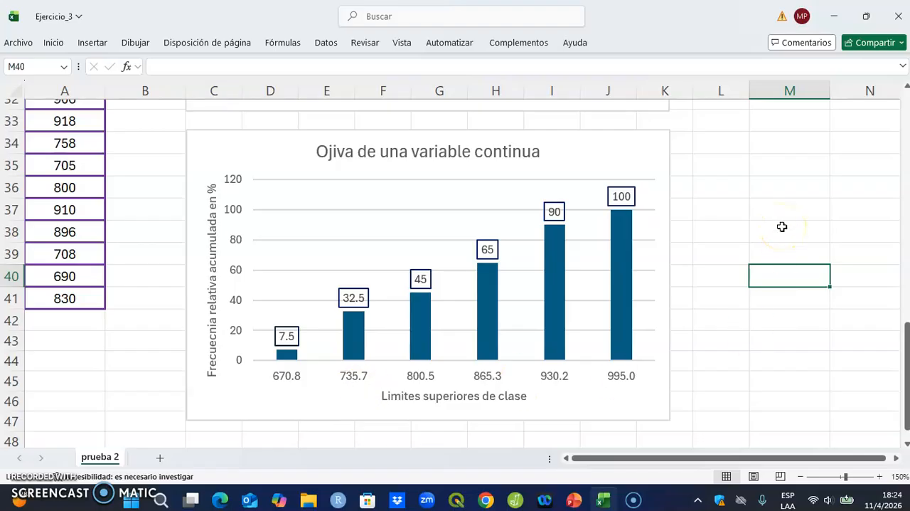
scroll(782, 226, "up", 3)
scroll(782, 226, "down", 2)
scroll(781, 227, "down", 1)
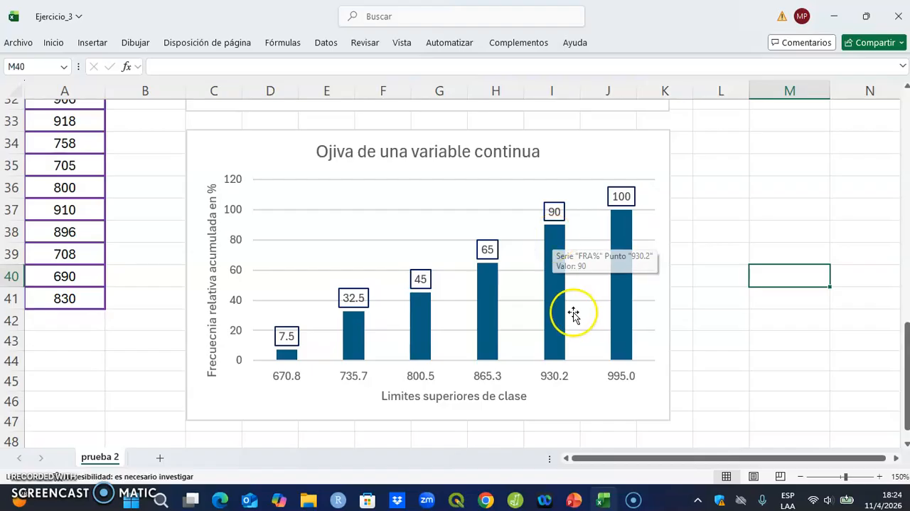
Step: Switch to the Ejercicio_3 presentation in PowerPoint, read the Preguntas slide's exercise questions, and return to the Excel workbook
mouse_move(573, 502)
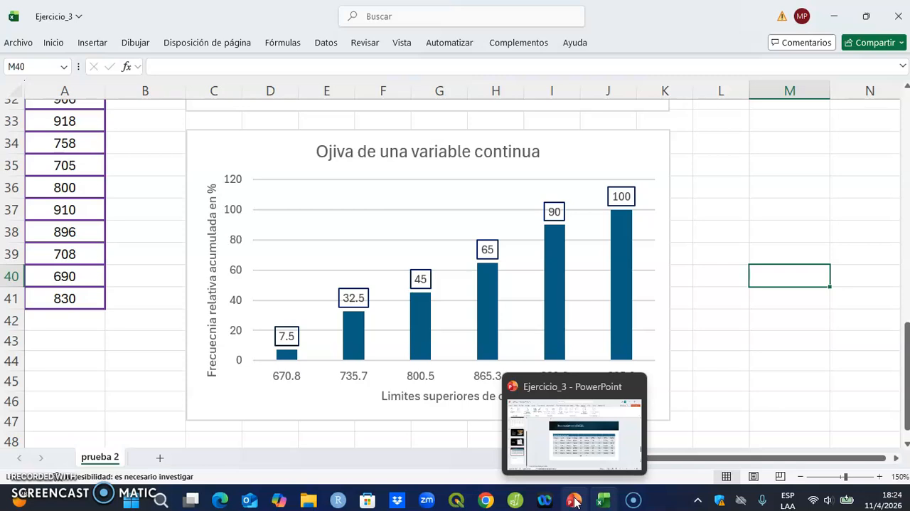
left_click(574, 502)
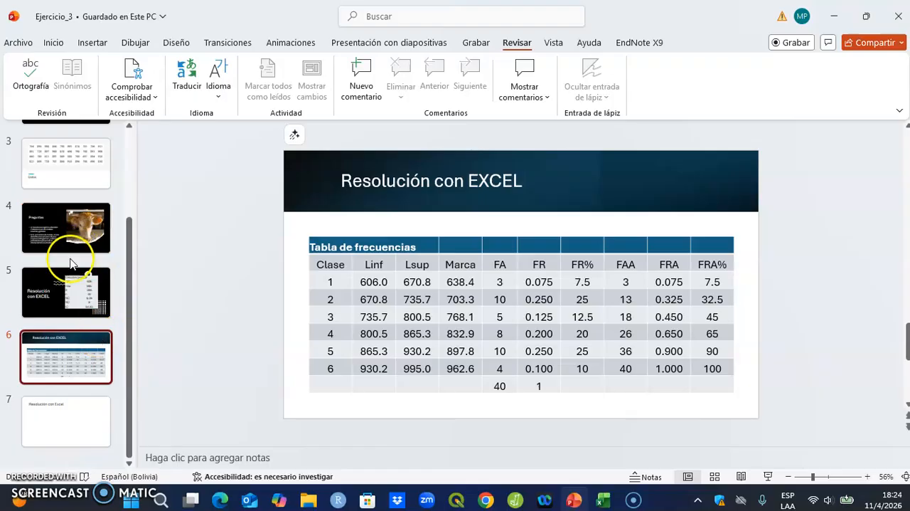
left_click(55, 233)
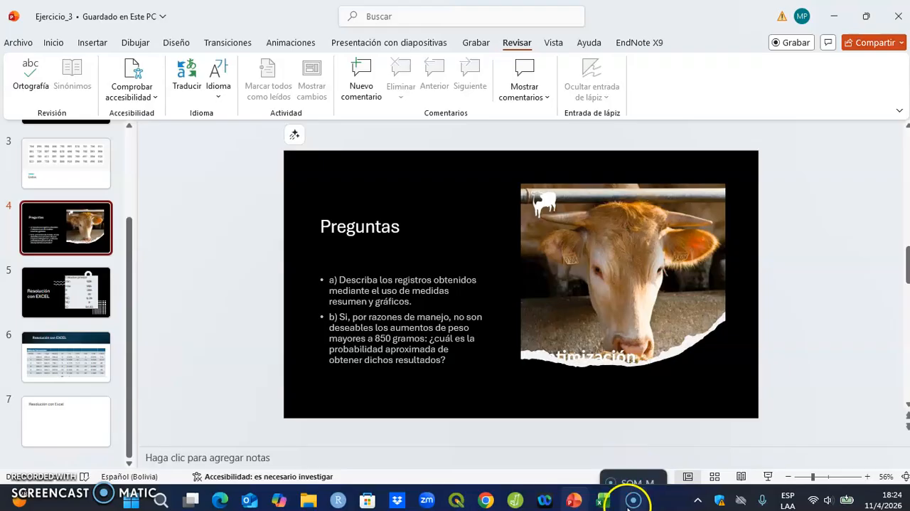
mouse_move(569, 503)
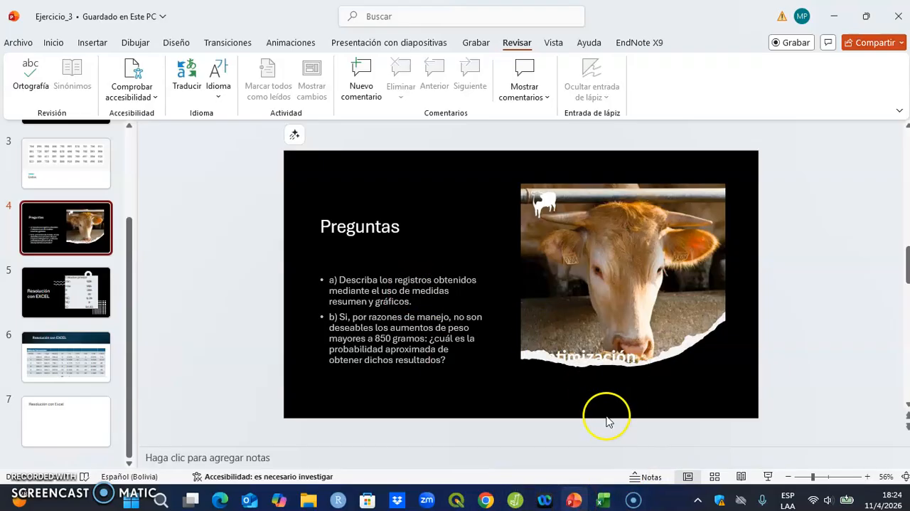
left_click(604, 501)
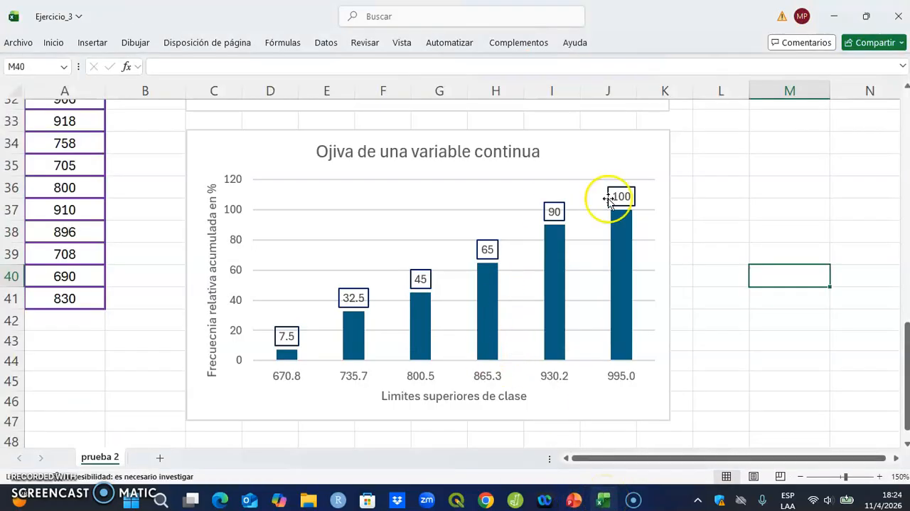
Step: Enter the heading "Medidas resumen" in cell C48 below the ogive chart
scroll(819, 203, "up", 10)
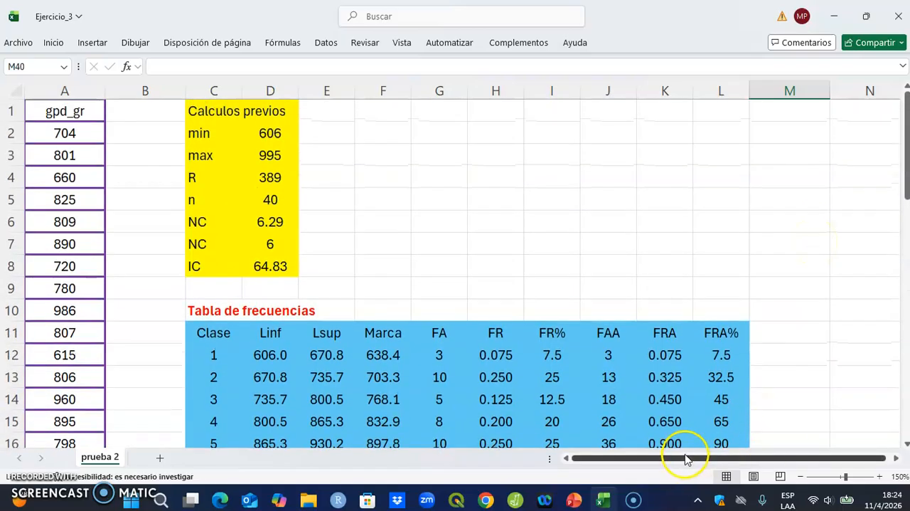
scroll(648, 348, "down", 13)
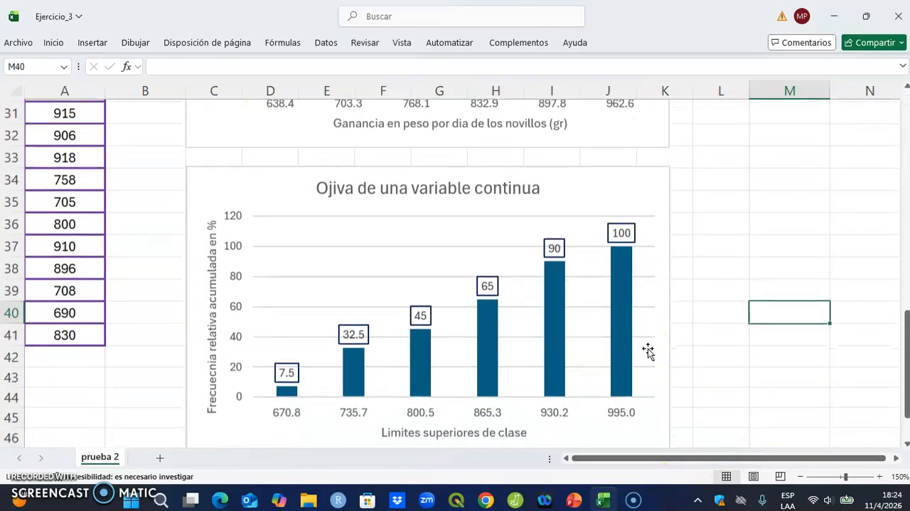
left_click(227, 299)
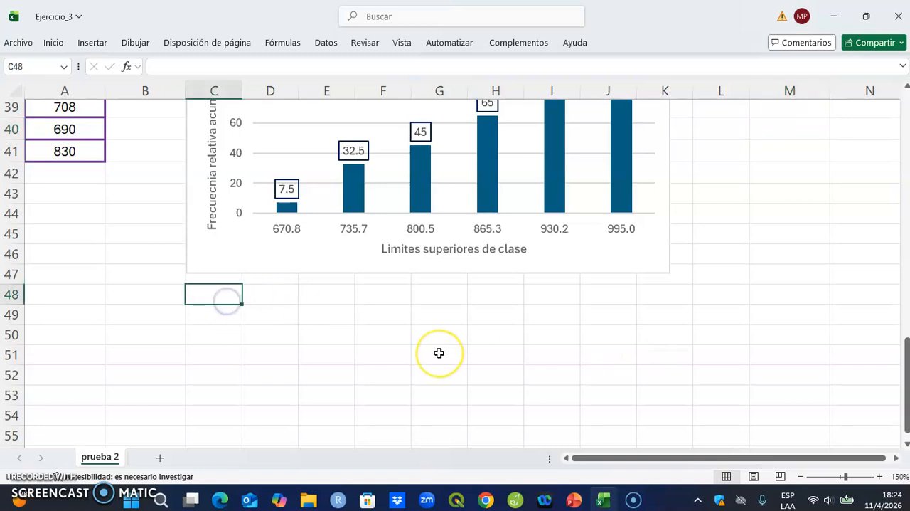
type("Medidas resumen")
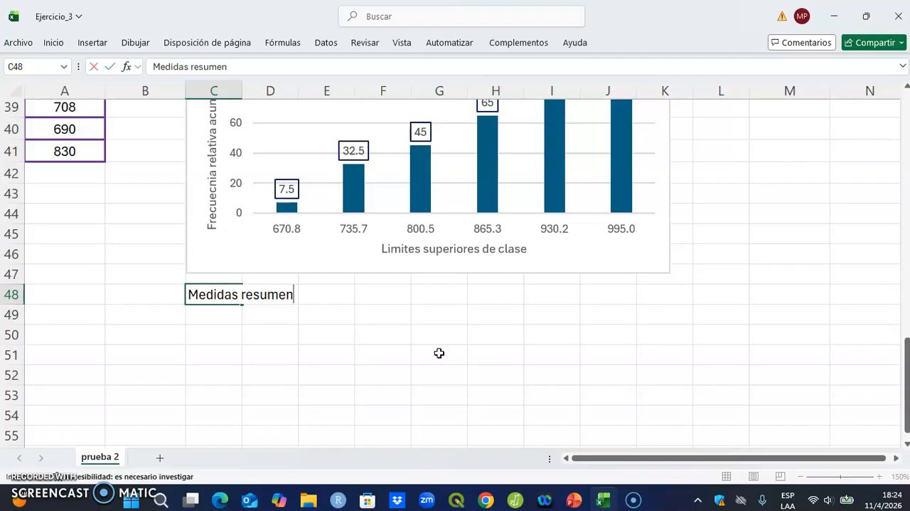
left_click(339, 356)
Step: Format the "Medidas resumen" heading in C48 as bold red text
left_click(205, 294)
left_click(55, 18)
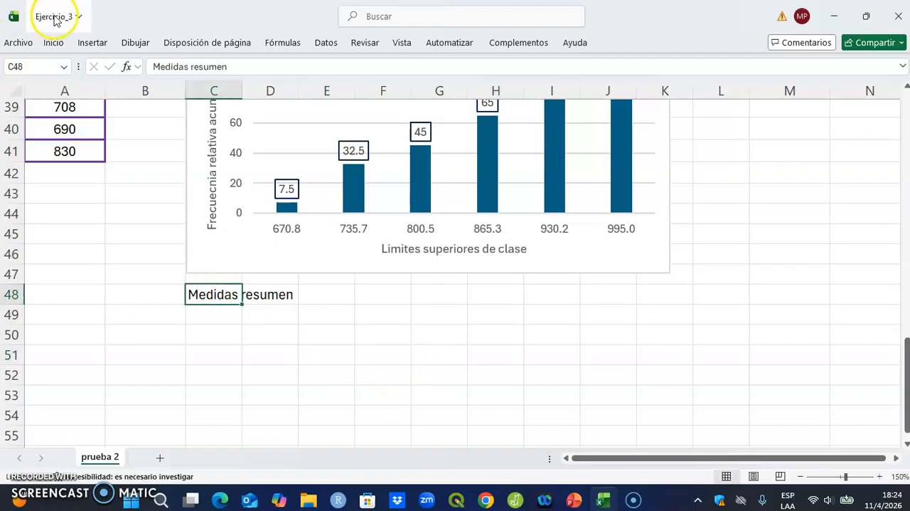
left_click(53, 42)
left_click(214, 92)
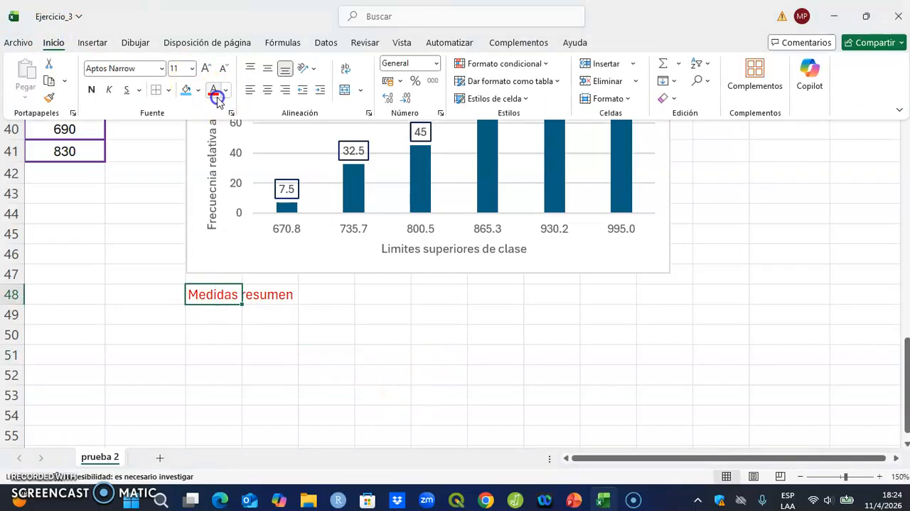
left_click(92, 89)
left_click(453, 432)
left_click(458, 370)
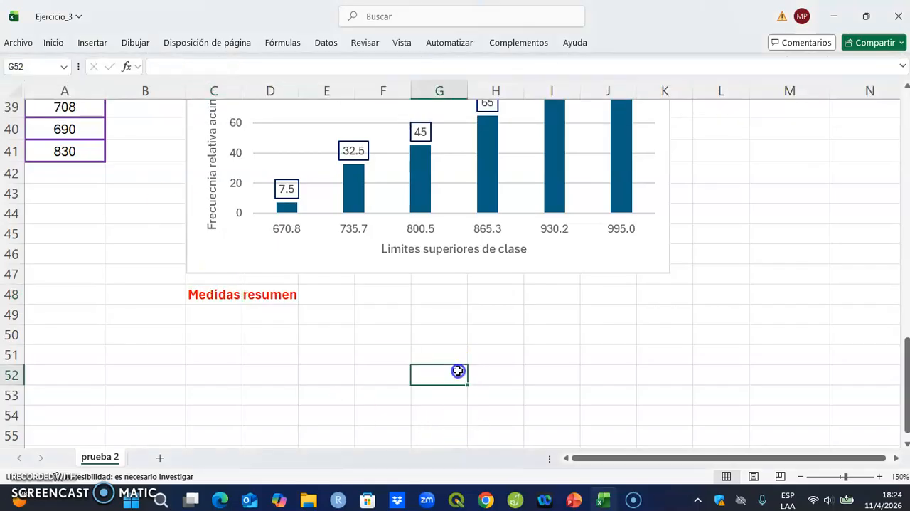
Step: Start the Estadística descriptiva data analysis and set its input range to $A$2:$A$41
scroll(458, 370, "up", 13)
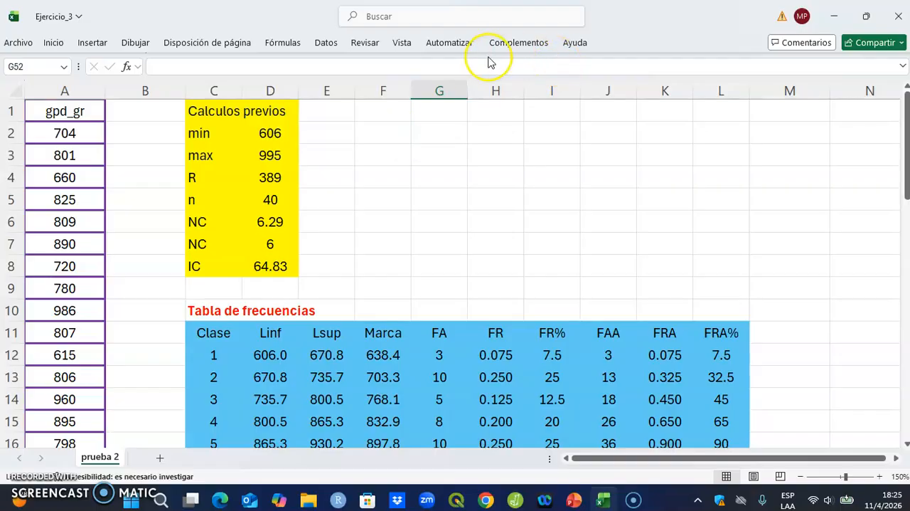
left_click(326, 43)
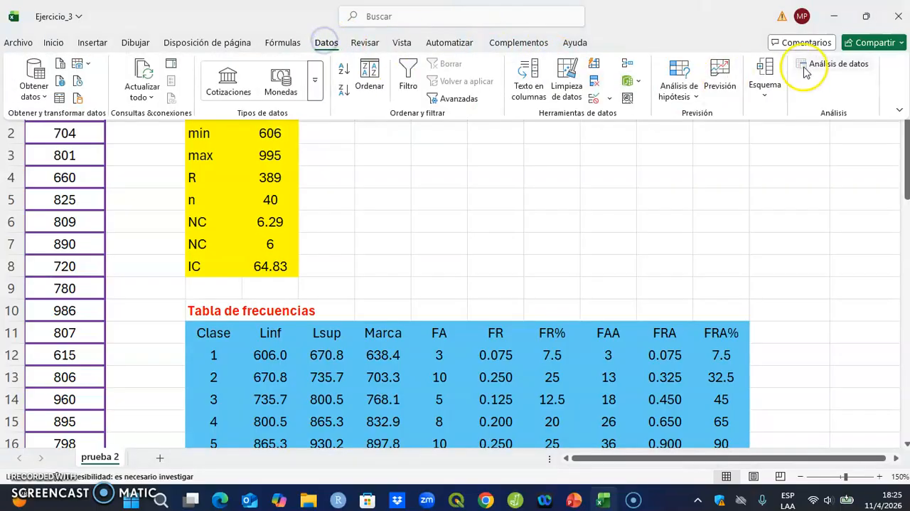
left_click(825, 64)
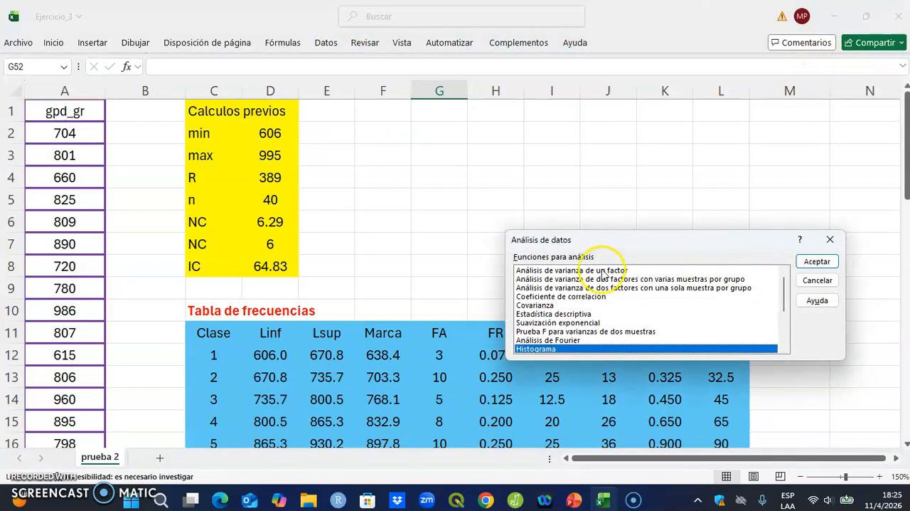
left_click(587, 314)
left_click(818, 261)
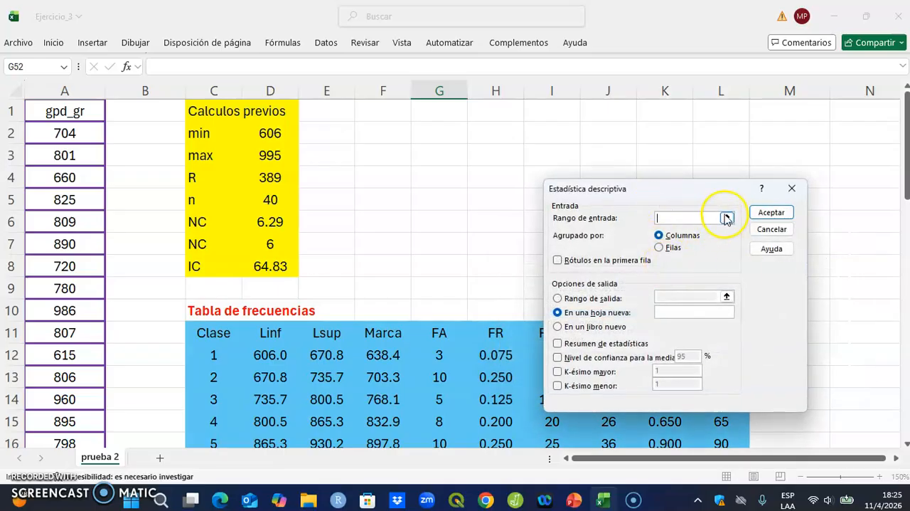
left_click(727, 221)
left_click(60, 133)
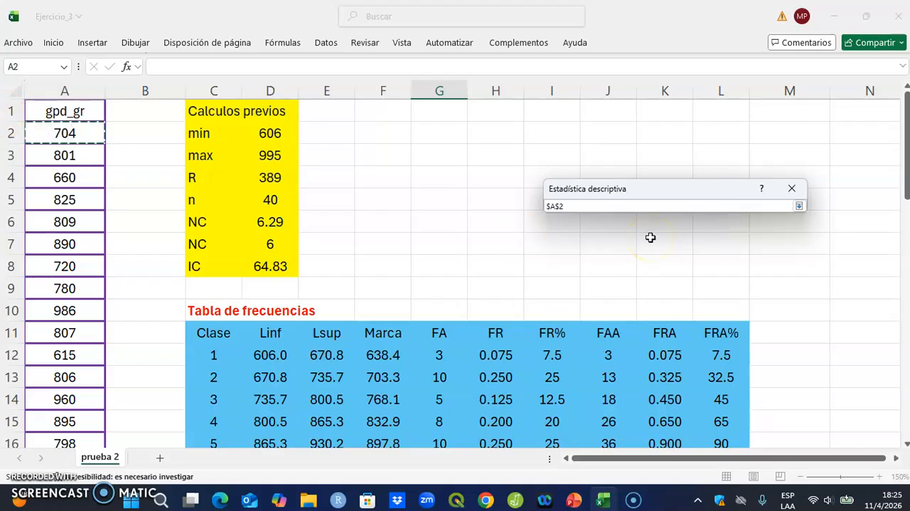
key("ctrl+shift+End")
key("shift+Left")
key("shift+Left")
key("shift+Left")
key("shift+Left")
key("shift+Left")
key("shift+Left")
key("shift+Left")
key("shift+Left")
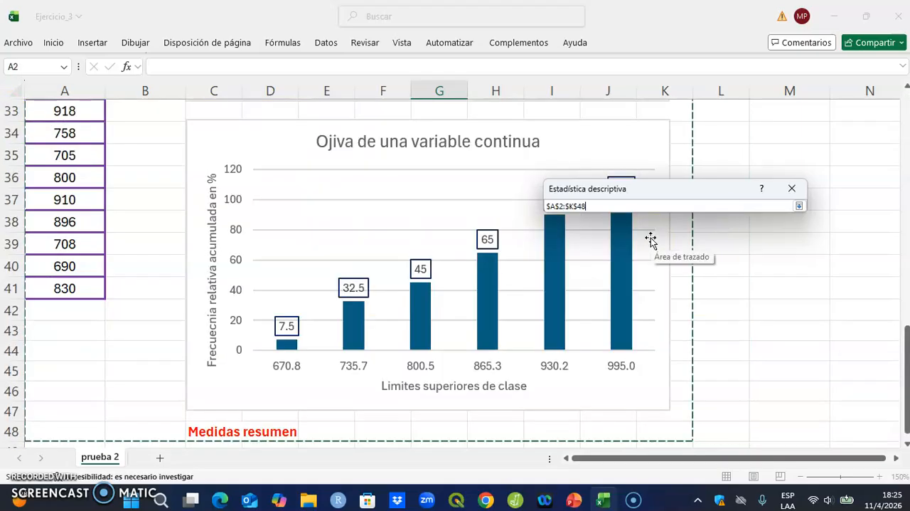
key("shift+Left")
key("shift+Left")
key("shift+Left")
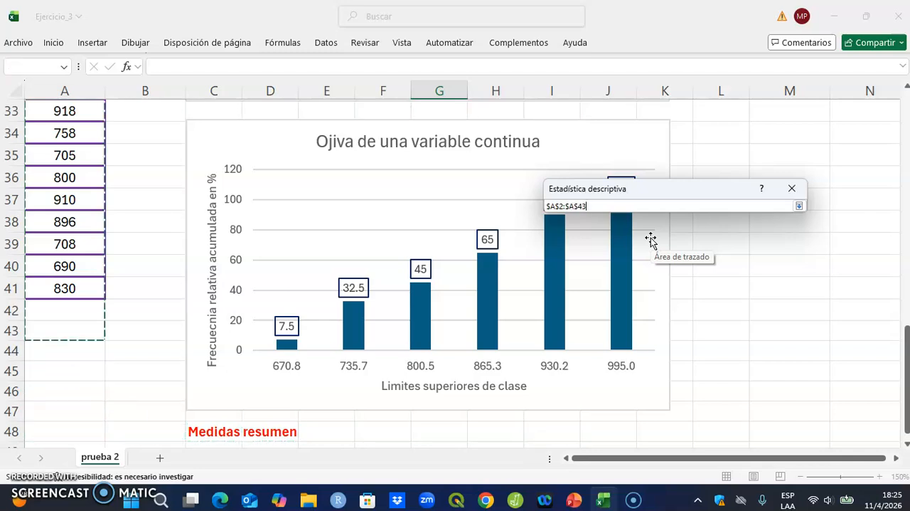
key("Return")
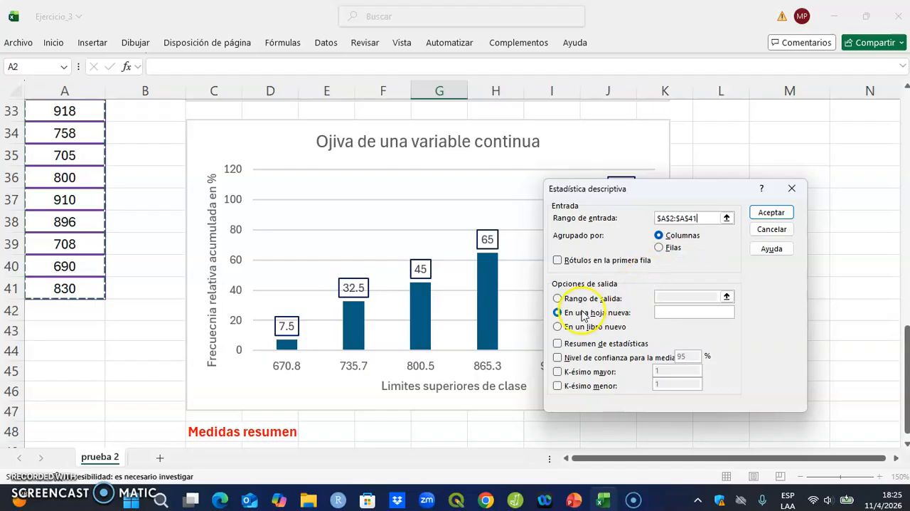
Step: Enable Resumen de estadísticas, set the output range to $C$50, and run the descriptive statistics analysis
left_click(613, 345)
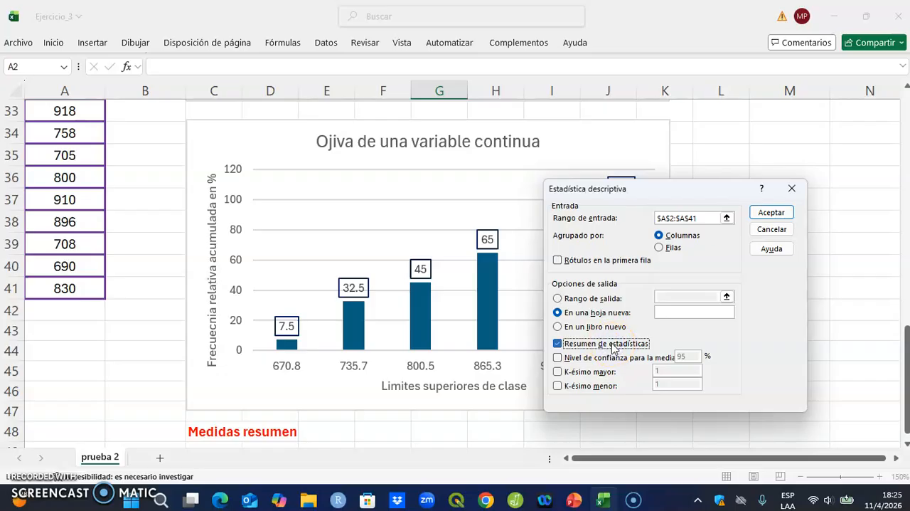
left_click(616, 301)
left_click(726, 296)
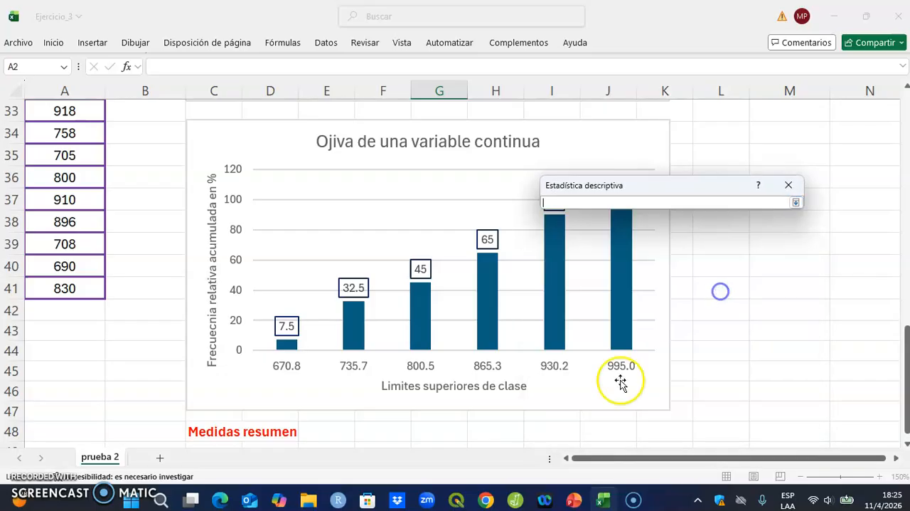
scroll(621, 383, "down", 4)
left_click(222, 230)
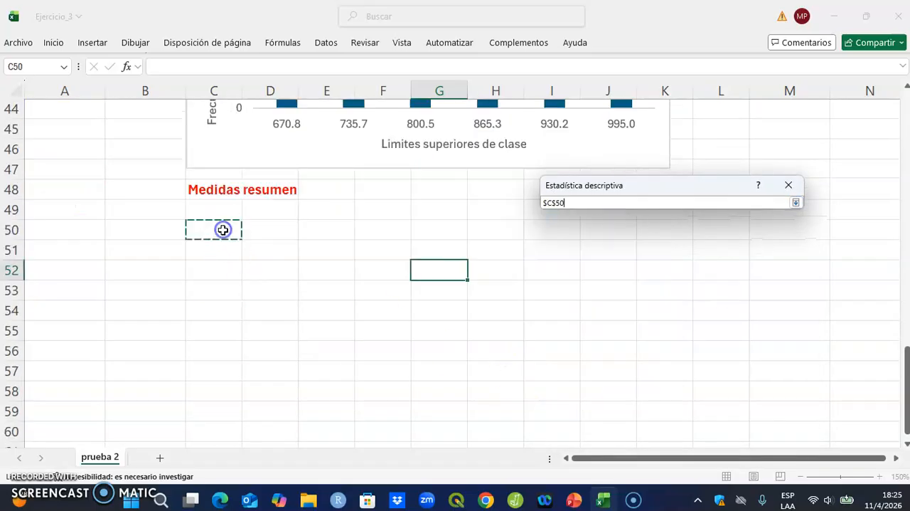
key("Return")
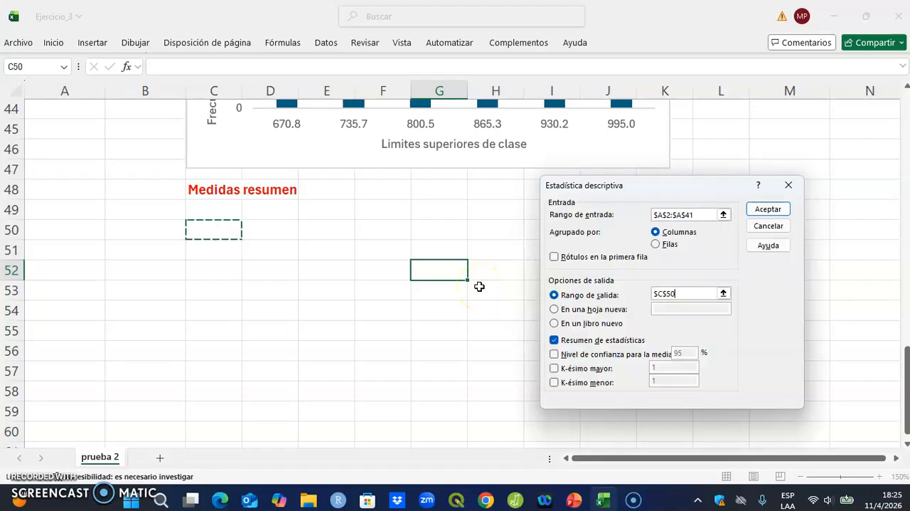
left_click(771, 209)
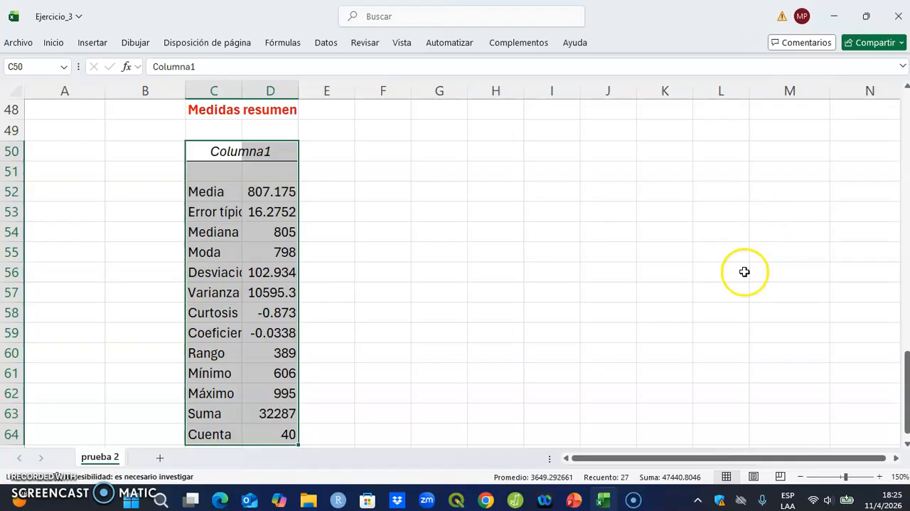
Step: Move the statistics from Media to Cuenta in C52:D64 to the block starting at F52
left_click(260, 194)
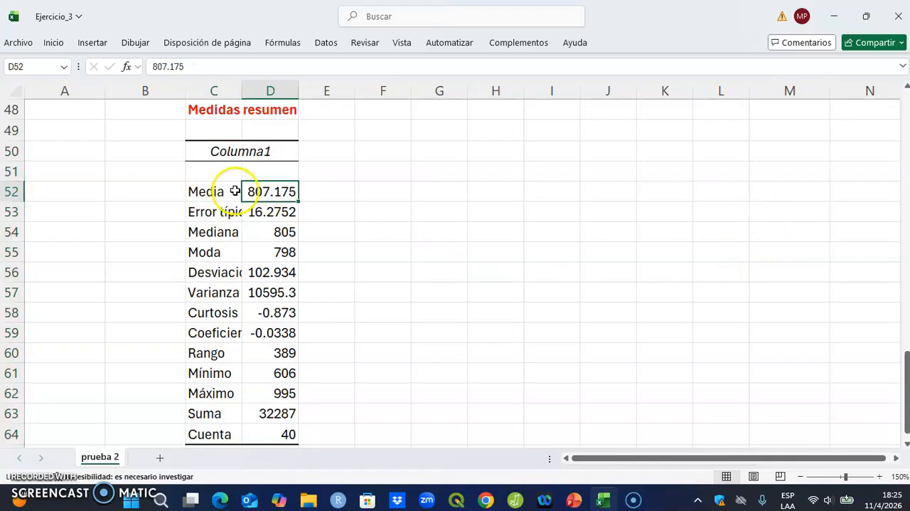
scroll(258, 214, "up", 6)
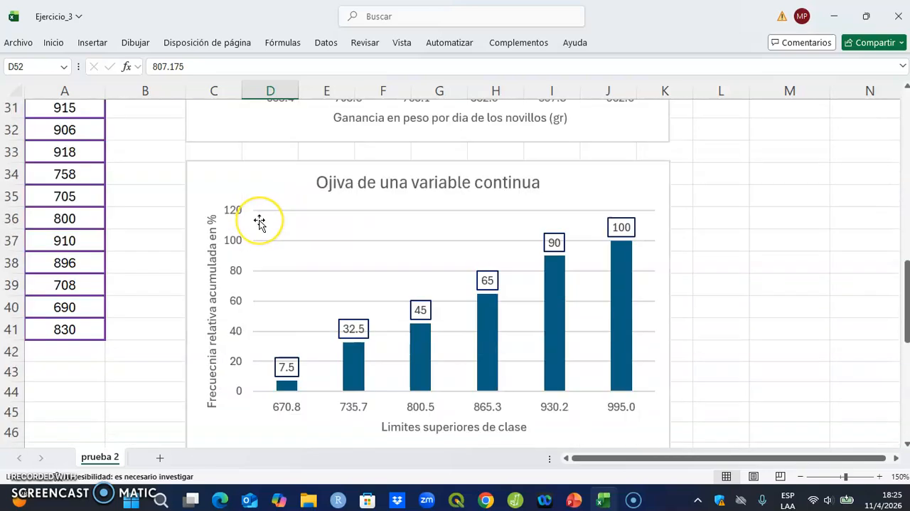
scroll(260, 221, "up", 10)
scroll(260, 222, "down", 9)
scroll(260, 222, "down", 7)
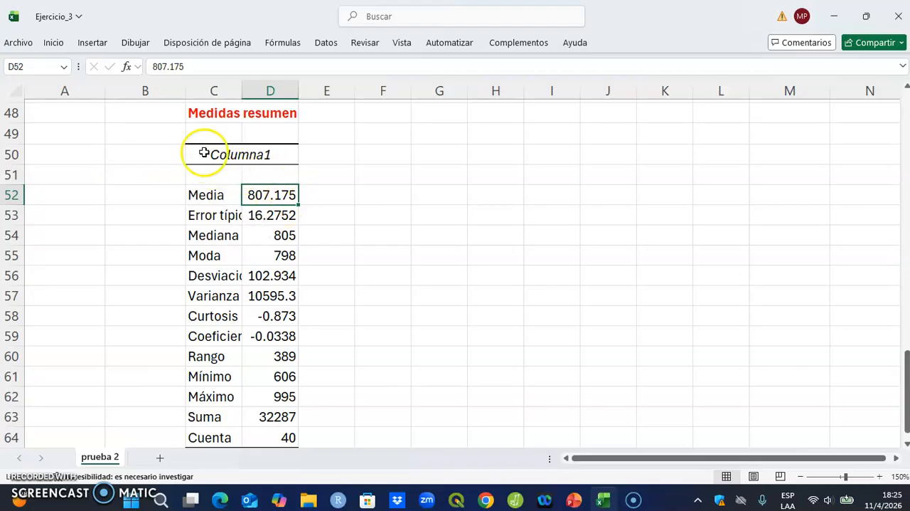
left_click(198, 195)
left_click_drag(199, 195, 267, 375)
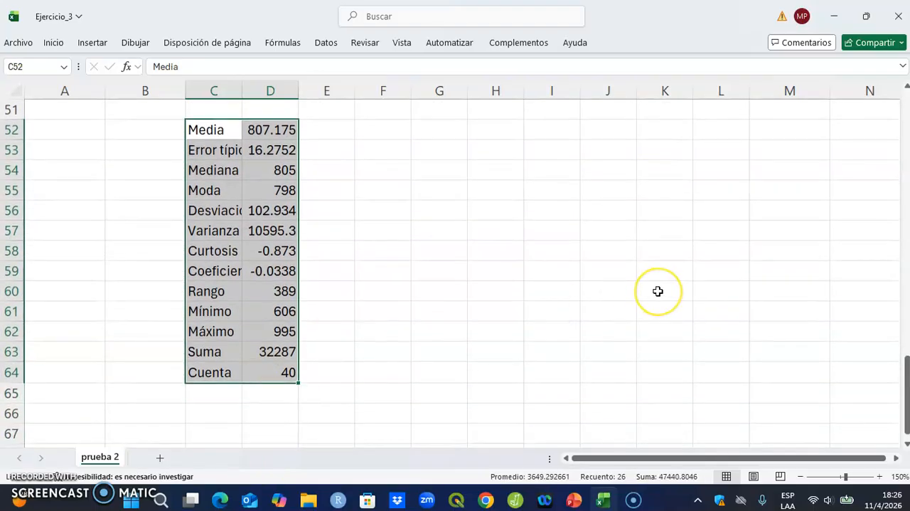
key("ctrl+c")
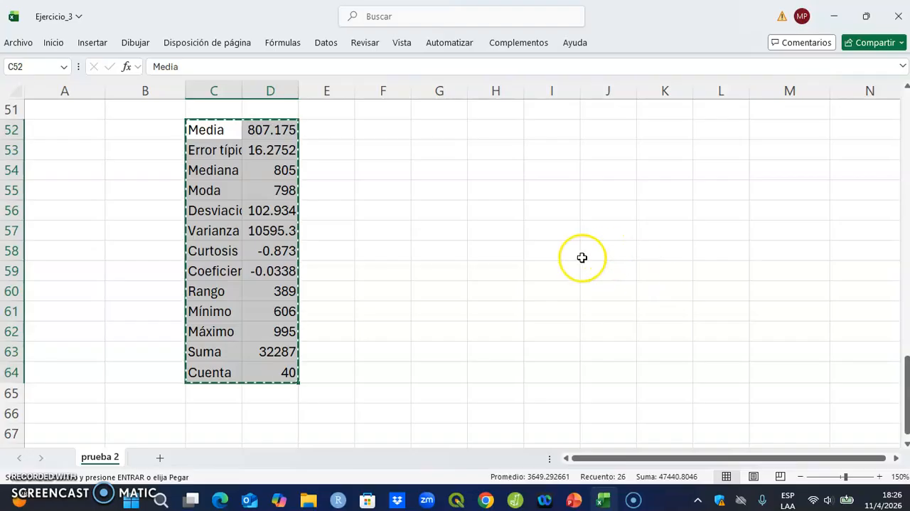
left_click(394, 129)
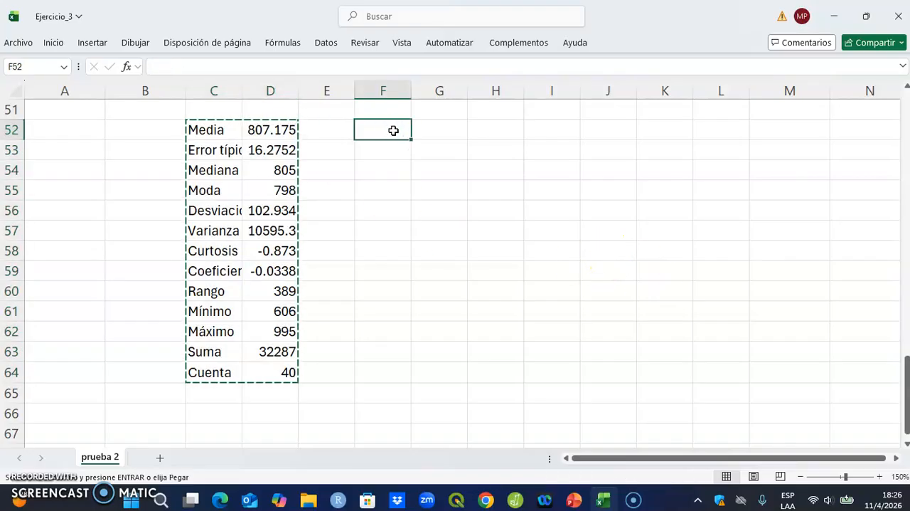
key("ctrl+v")
Step: Delete rows 49 and 50, including the Columna1 header, below the "Medidas resumen" heading
scroll(516, 209, "up", 2)
left_click_drag(209, 190, 260, 211)
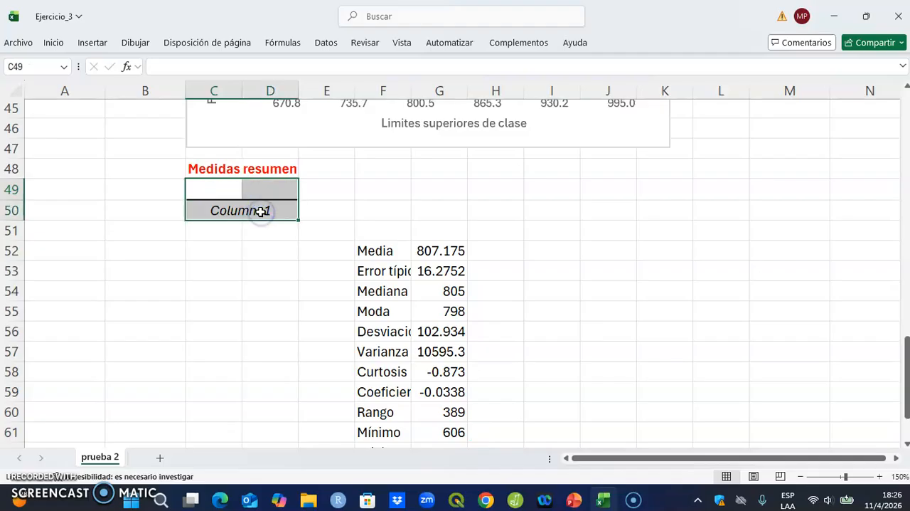
left_click_drag(12, 188, 13, 209)
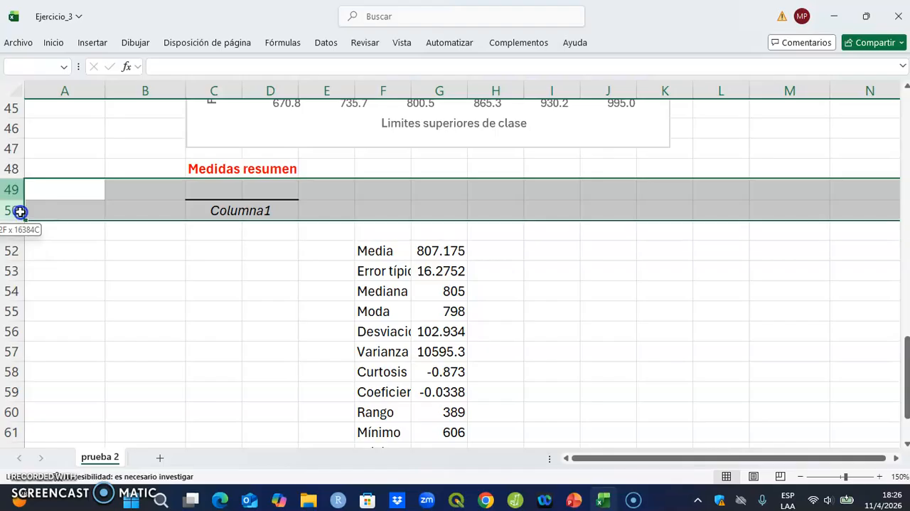
right_click(421, 190)
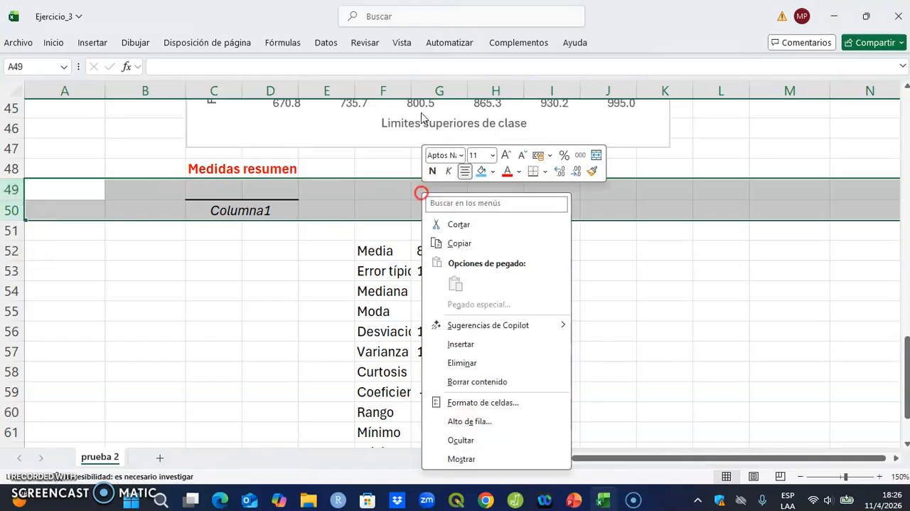
left_click(461, 362)
left_click(367, 208)
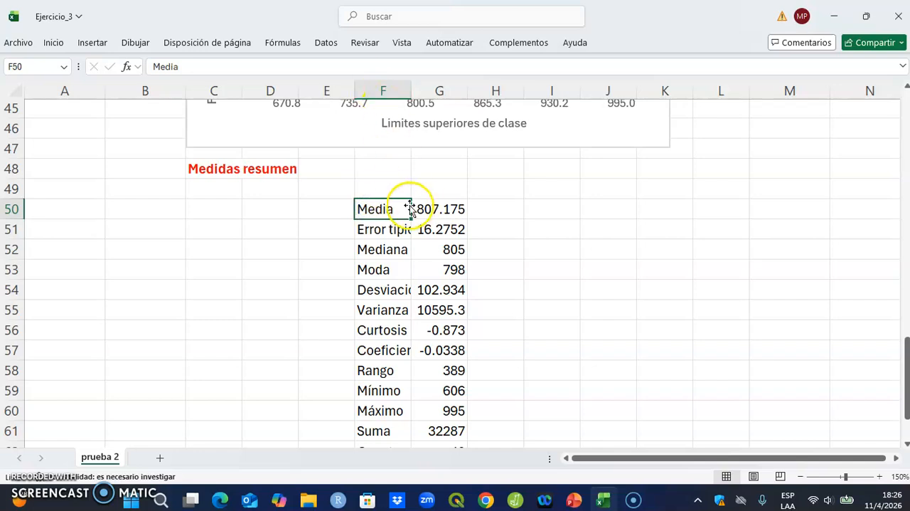
Step: Copy the statistics block F50:G62 to C49 directly under "Medidas resumen" and clear the original cells
left_click_drag(384, 206, 431, 430)
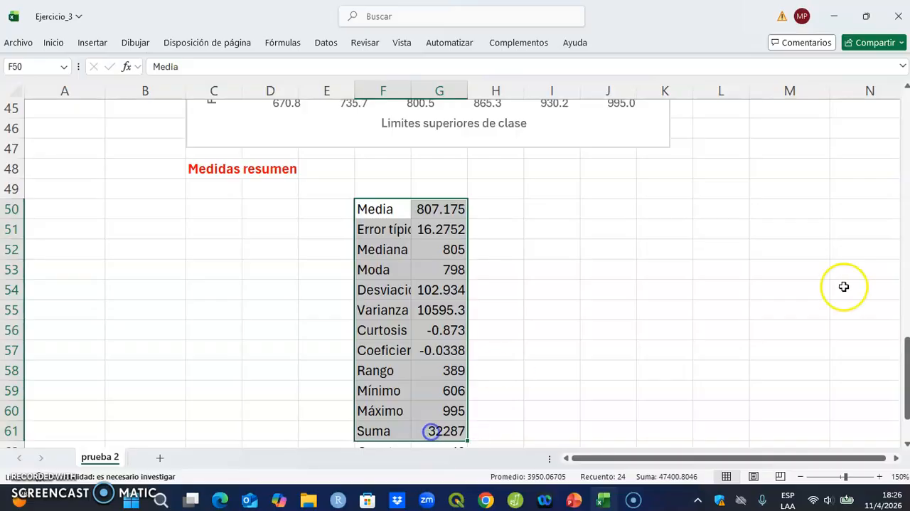
scroll(829, 282, "down", 2)
key("shift+Down")
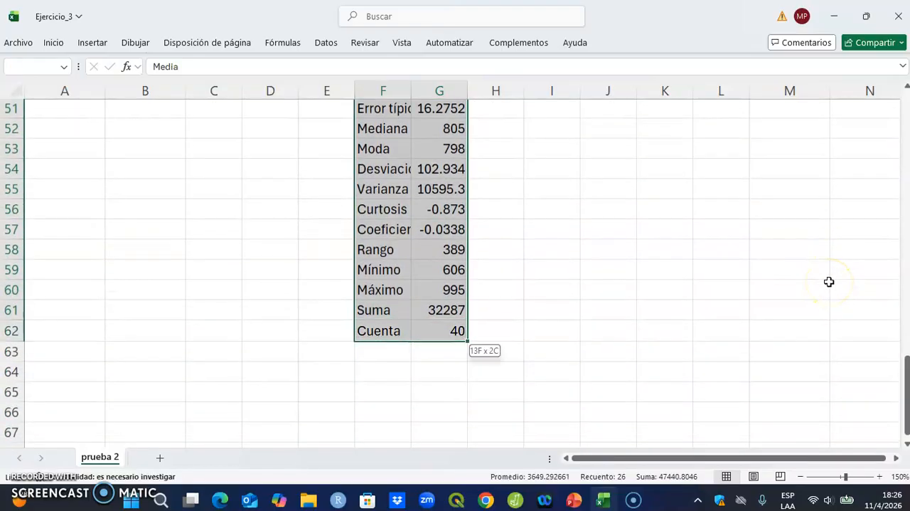
key("ctrl+c")
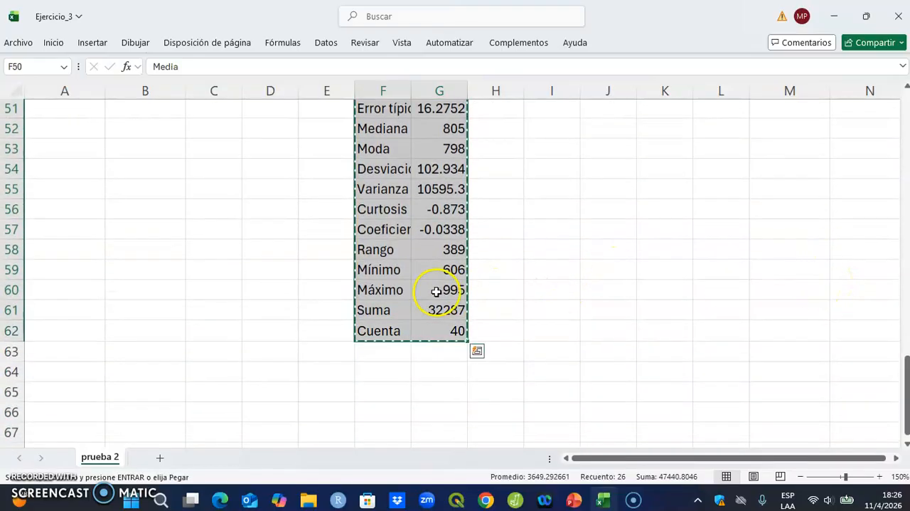
scroll(436, 291, "up", 2)
left_click(207, 192)
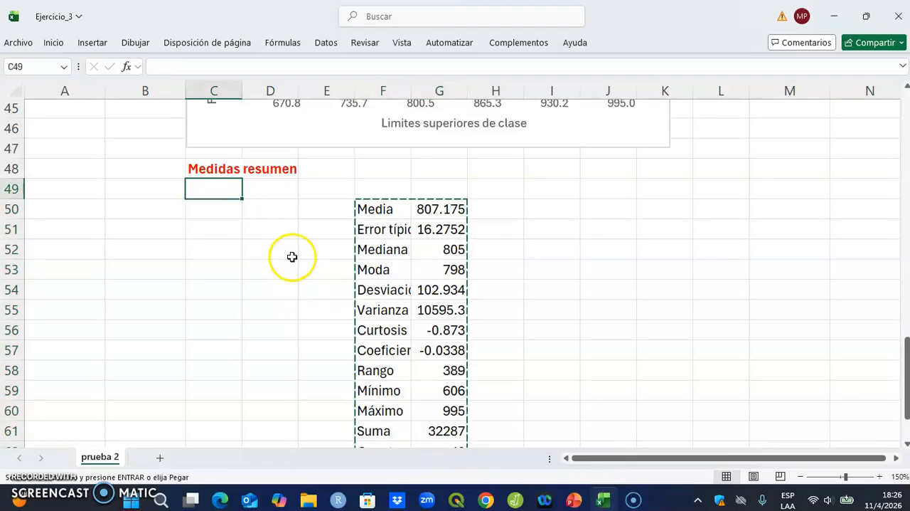
key("ctrl+v")
left_click_drag(372, 207, 482, 408)
key("Delete")
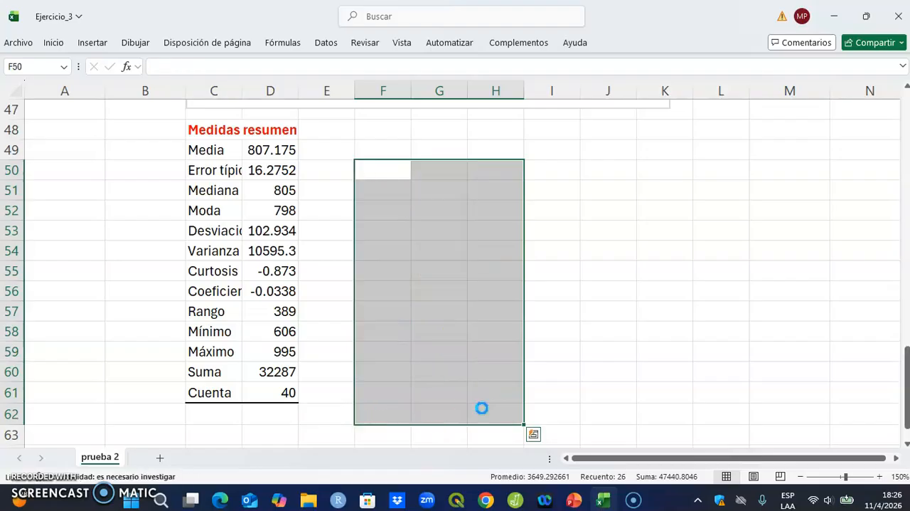
Step: Widen column C so more of each label in the "Medidas resumen" table fits
left_click(628, 322)
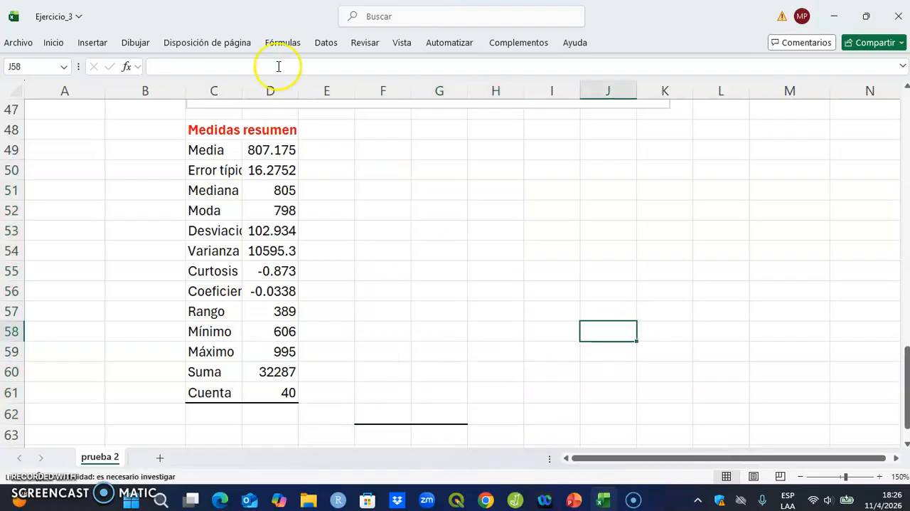
left_click(226, 89)
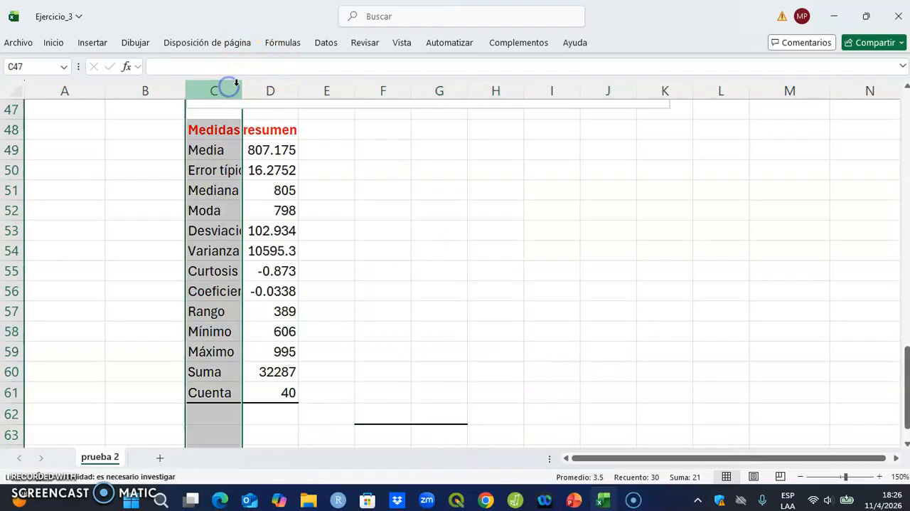
left_click_drag(238, 85, 258, 86)
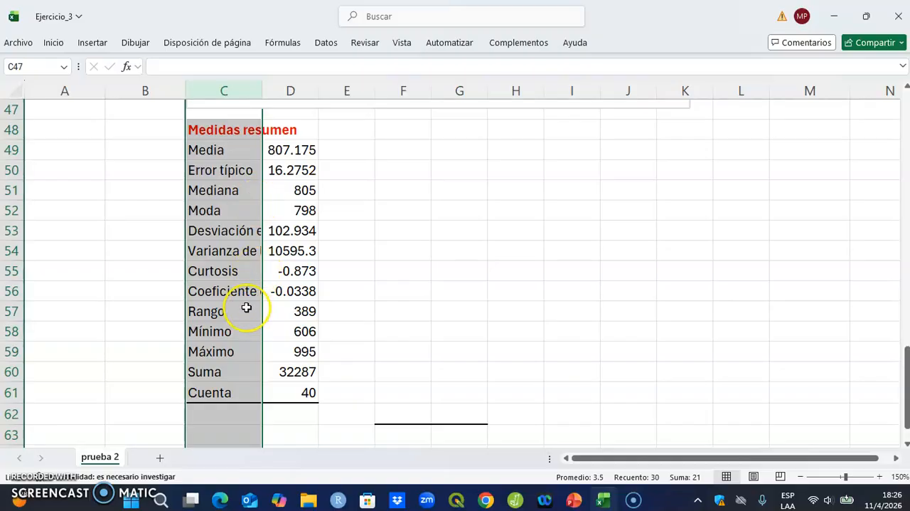
Step: Turn on text wrapping (Ajustar texto) for the "Desviación estándar" label in C53
left_click(214, 230)
right_click(214, 230)
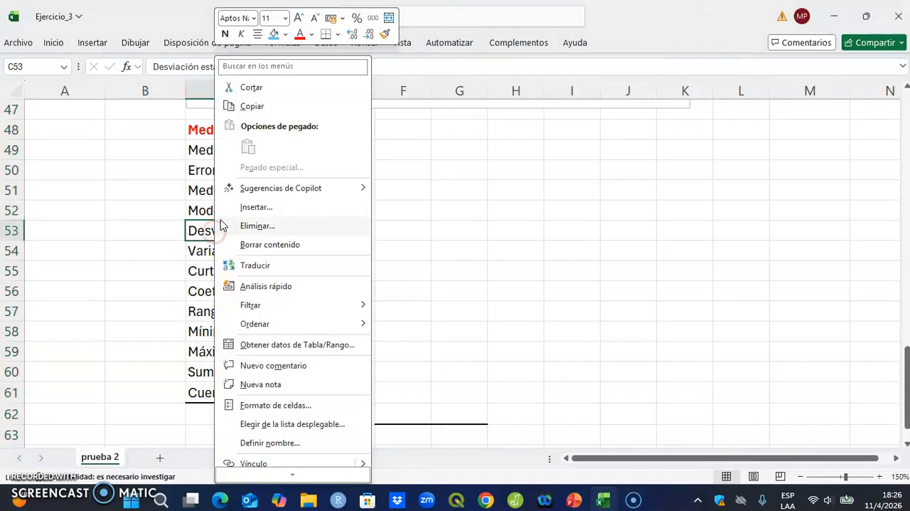
left_click(290, 405)
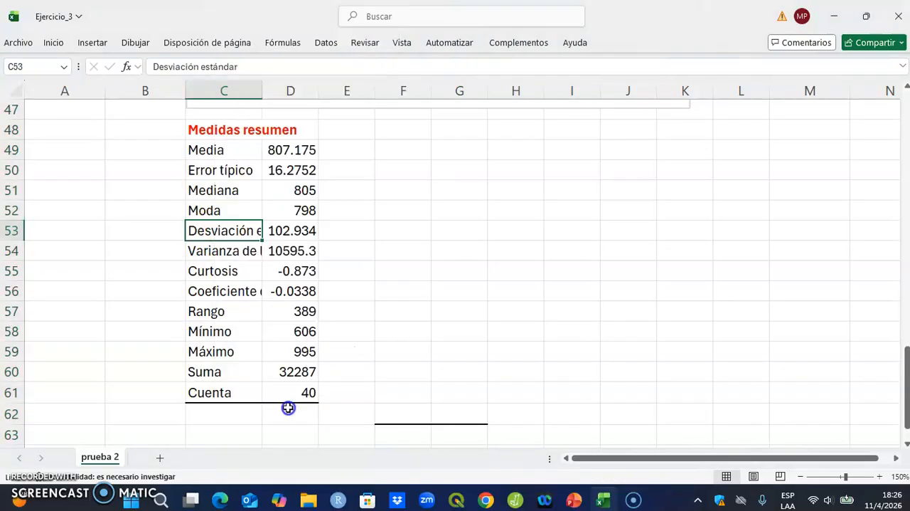
left_click(174, 187)
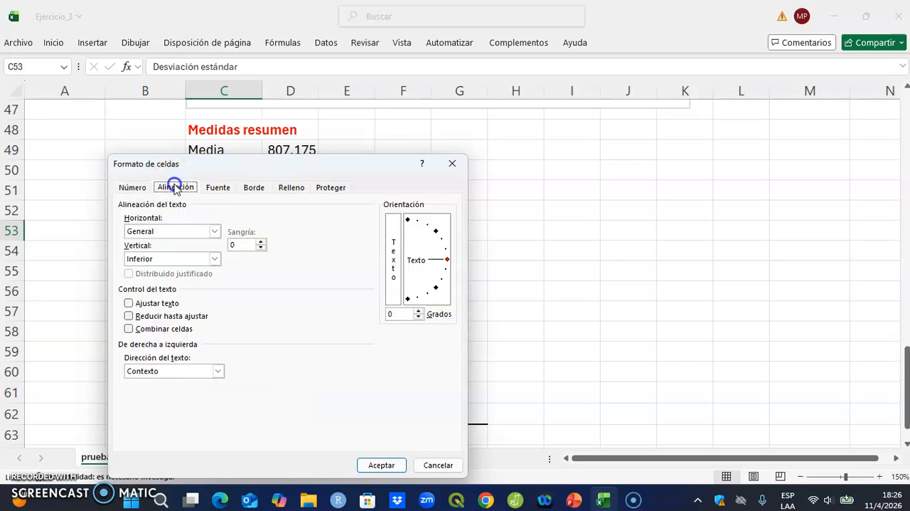
left_click(157, 303)
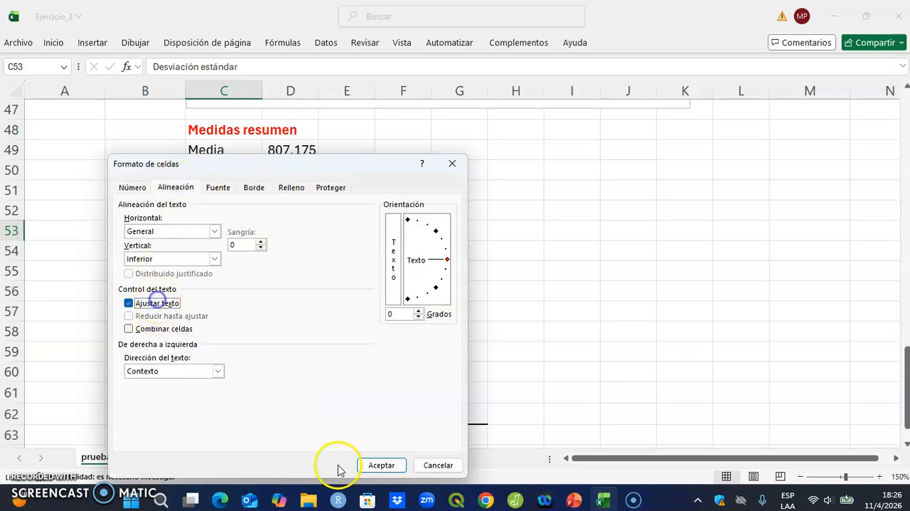
left_click(380, 465)
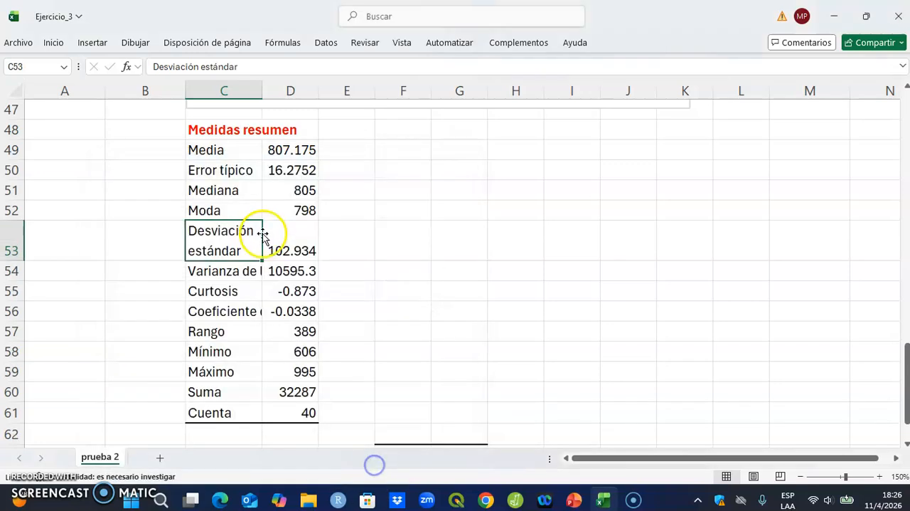
Step: Wrap the "Varianza de la muestra" label in C54 and reduce row 54's height to fit its two lines
left_click(235, 273)
right_click(234, 272)
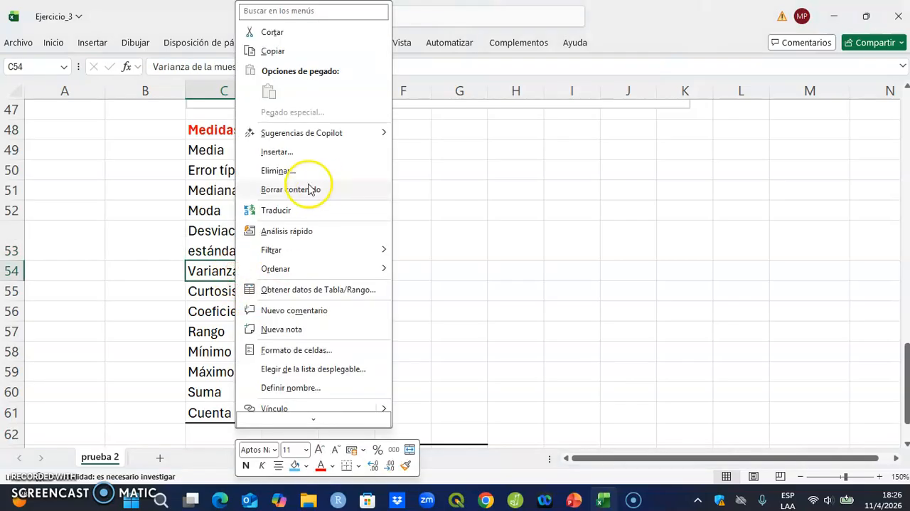
left_click(297, 349)
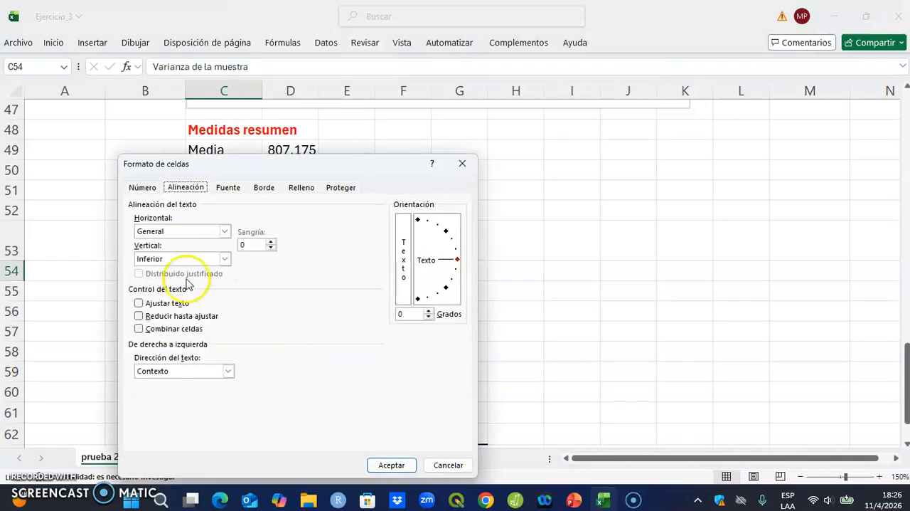
left_click(180, 303)
left_click(398, 464)
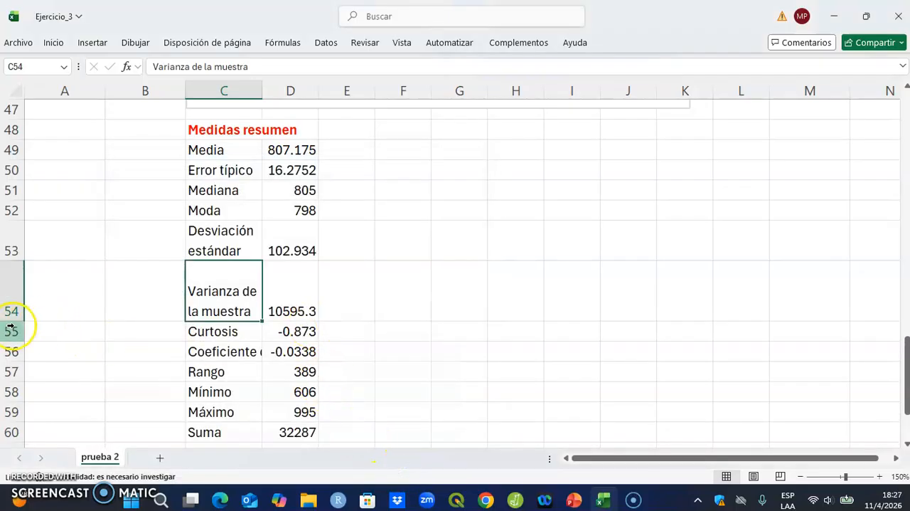
left_click_drag(14, 317, 17, 304)
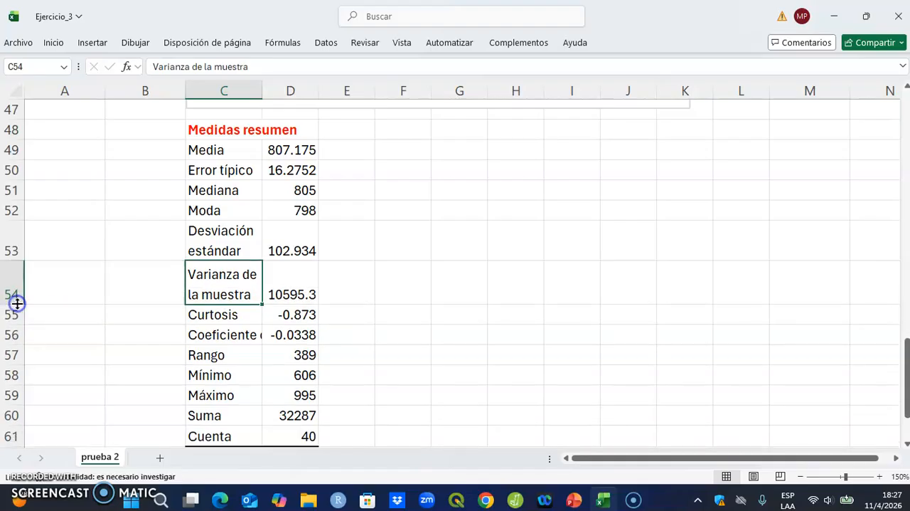
Step: Wrap the "Coeficiente de asimetría" label in C56 and adjust row 56's height to fit its three lines
left_click(226, 336)
right_click(225, 335)
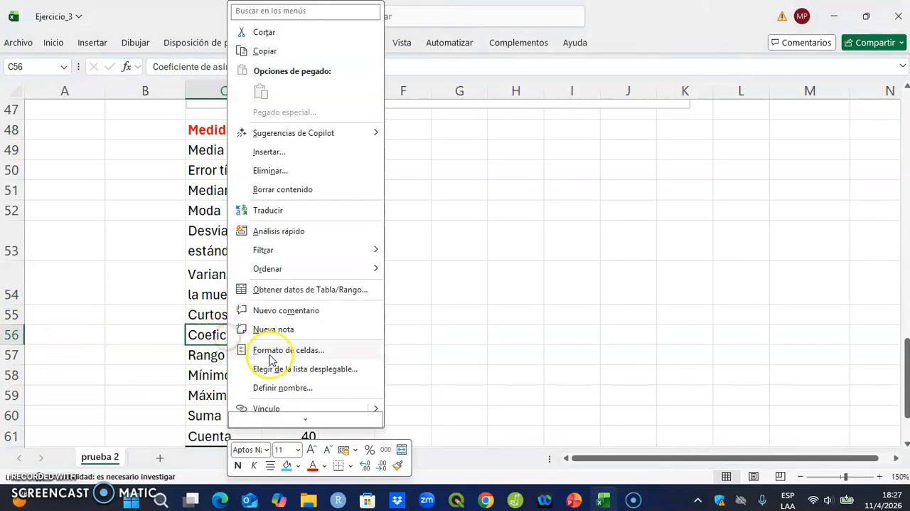
left_click(294, 354)
left_click(153, 303)
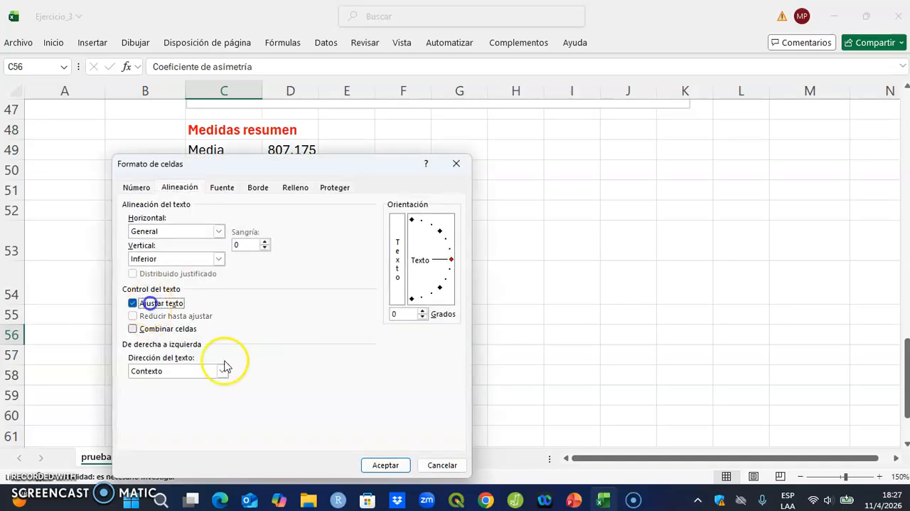
left_click(388, 465)
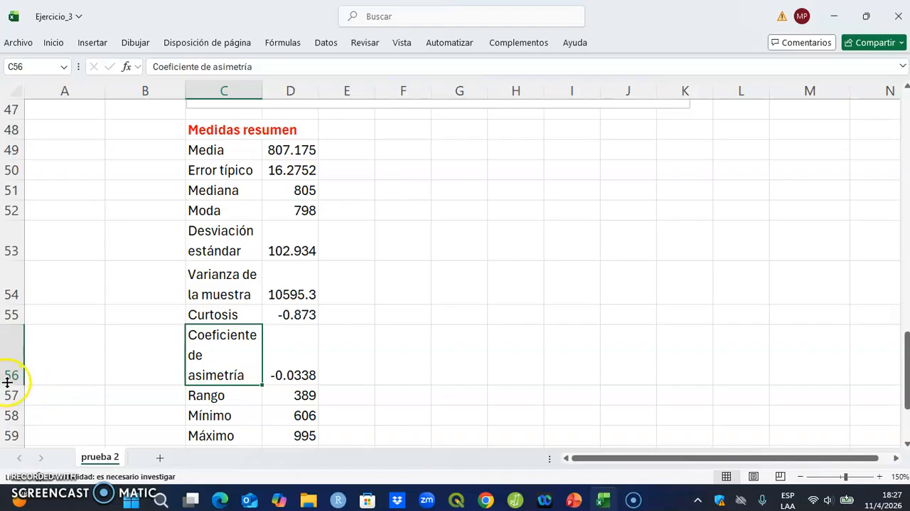
left_click_drag(8, 385, 14, 377)
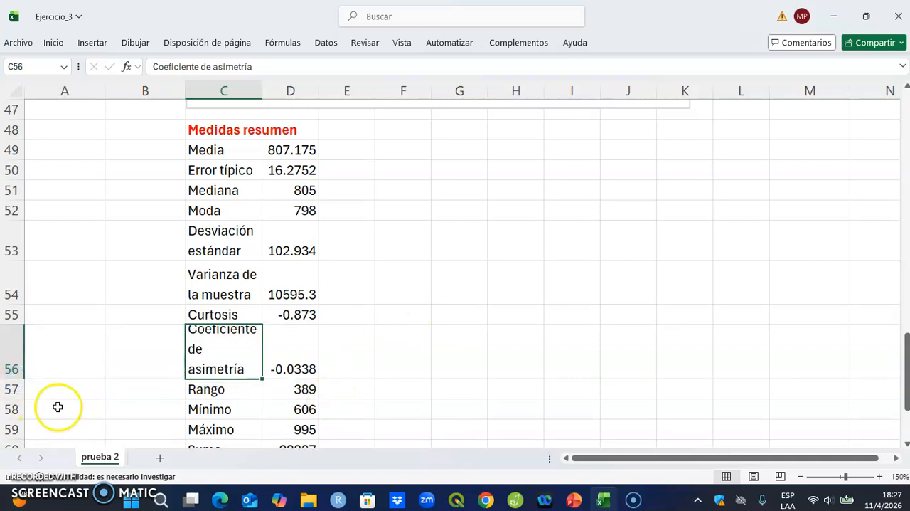
left_click_drag(10, 377, 11, 383)
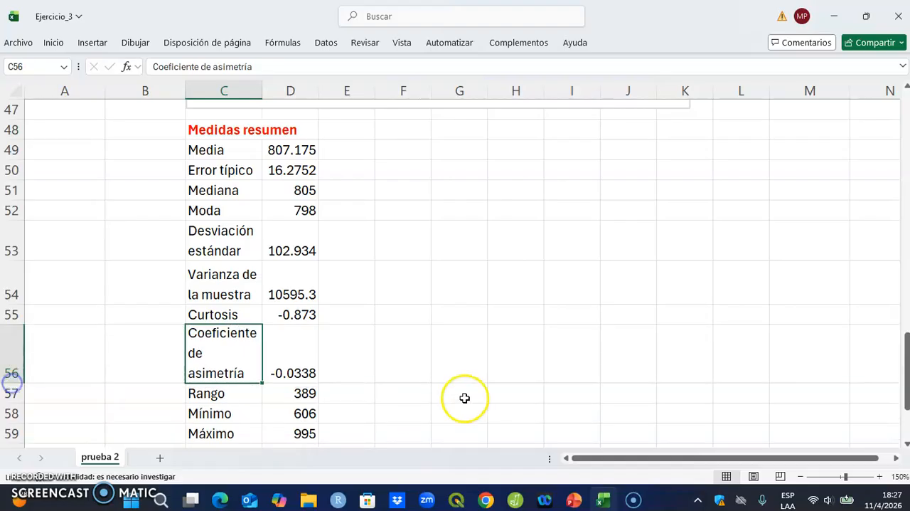
left_click(464, 397)
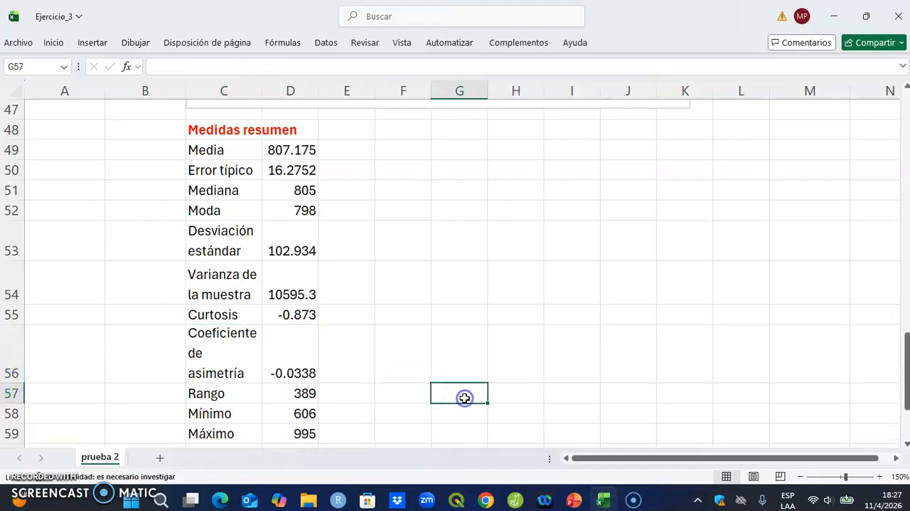
Step: Fill the statistics table C49:D61 with a light green theme colour
left_click(291, 156)
left_click_drag(205, 150, 316, 436)
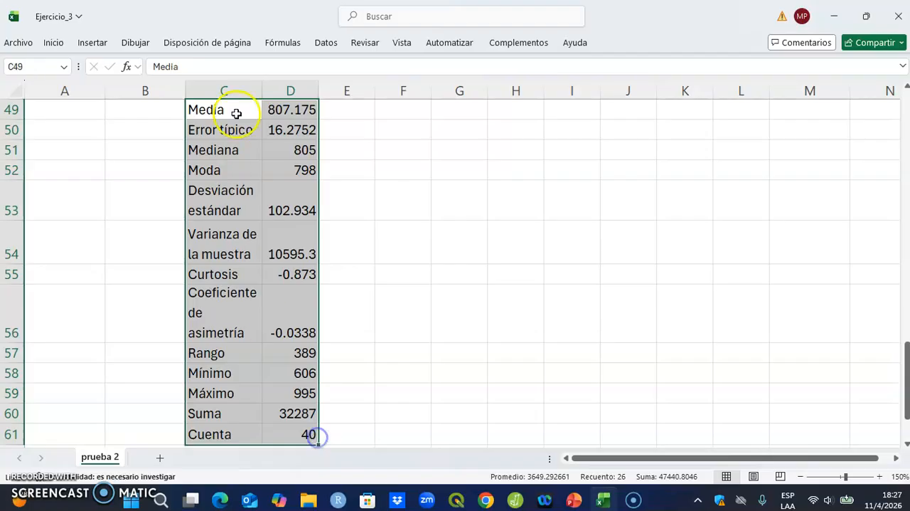
left_click(54, 42)
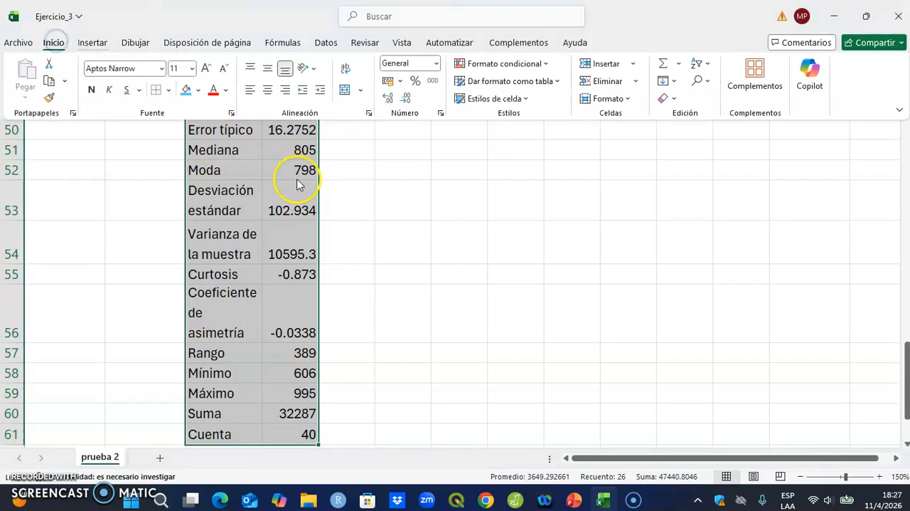
left_click(201, 88)
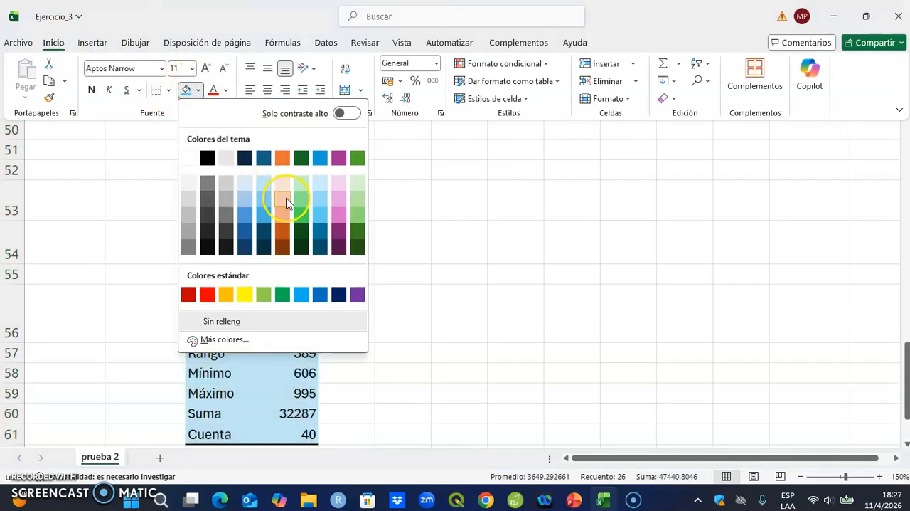
left_click(300, 197)
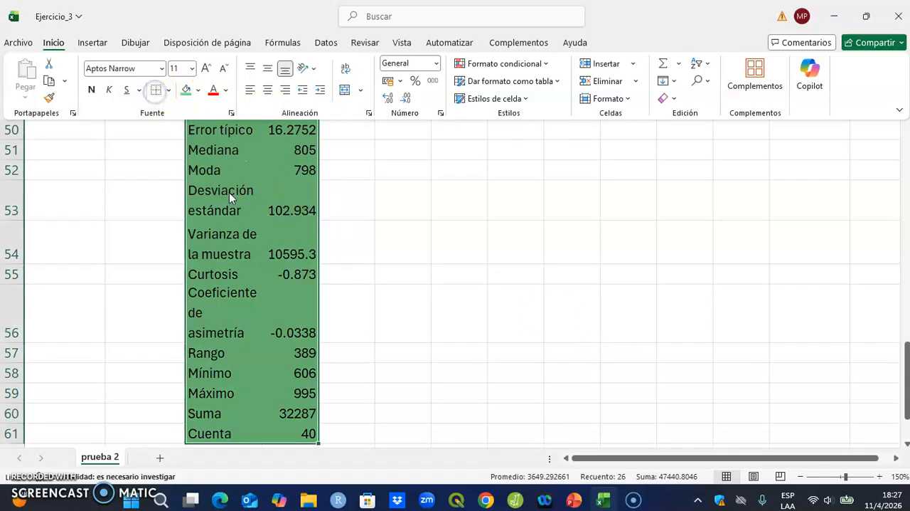
left_click(462, 309)
scroll(462, 306, "up", 1)
left_click(250, 279)
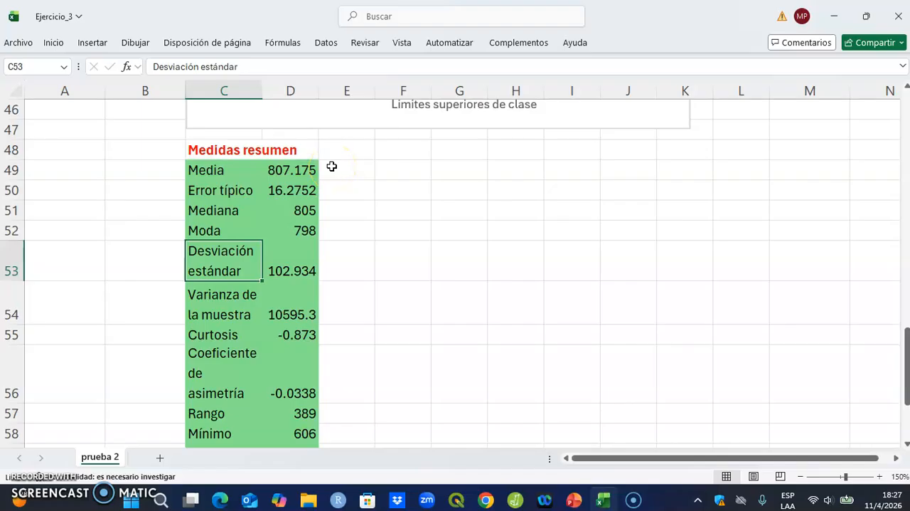
Step: Format the Media value in D49 as Número with 1 decimal place
left_click(297, 212)
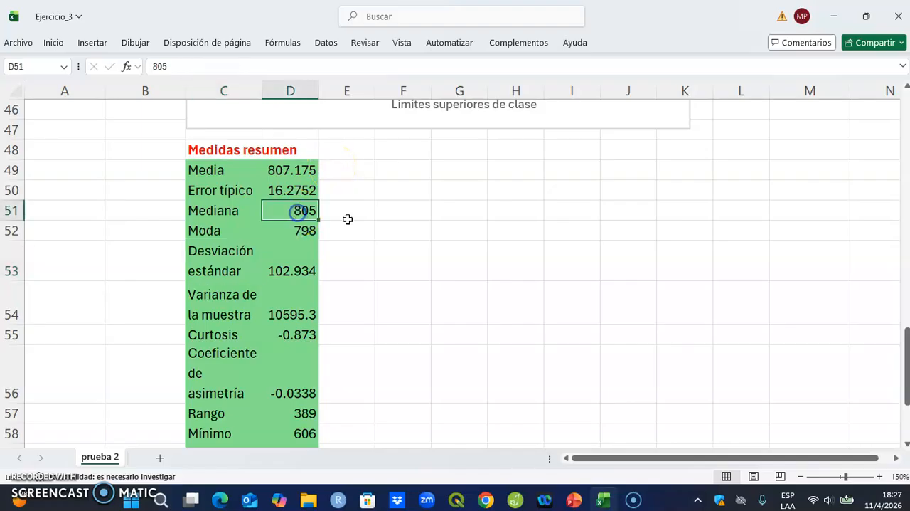
left_click(291, 170)
right_click(290, 172)
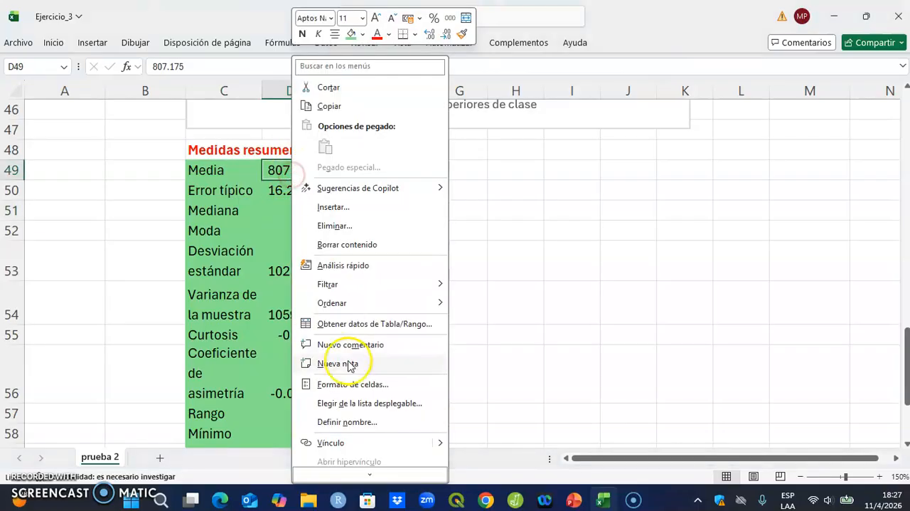
left_click(368, 388)
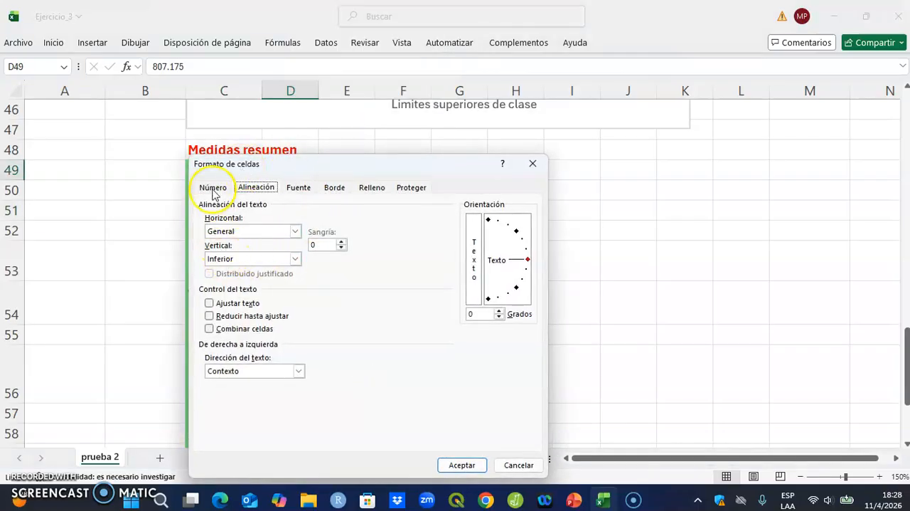
left_click(213, 187)
left_click(217, 225)
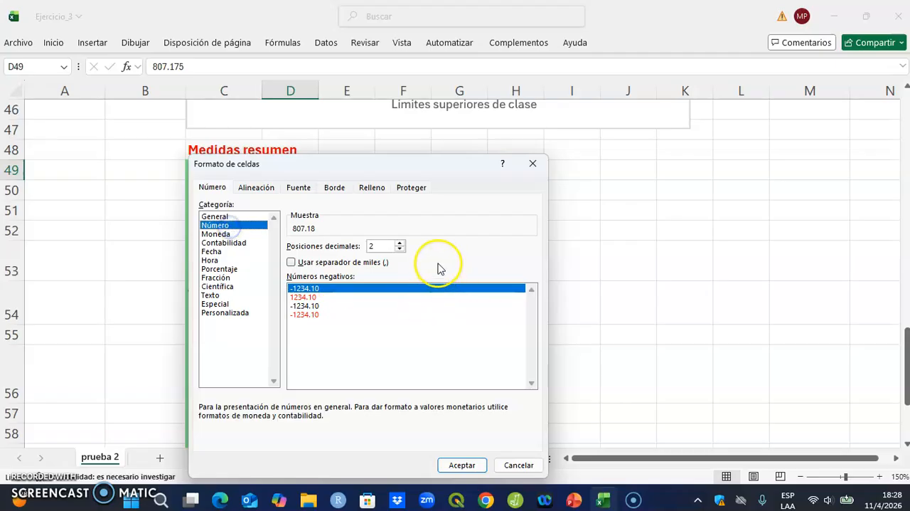
left_click(399, 249)
left_click(462, 464)
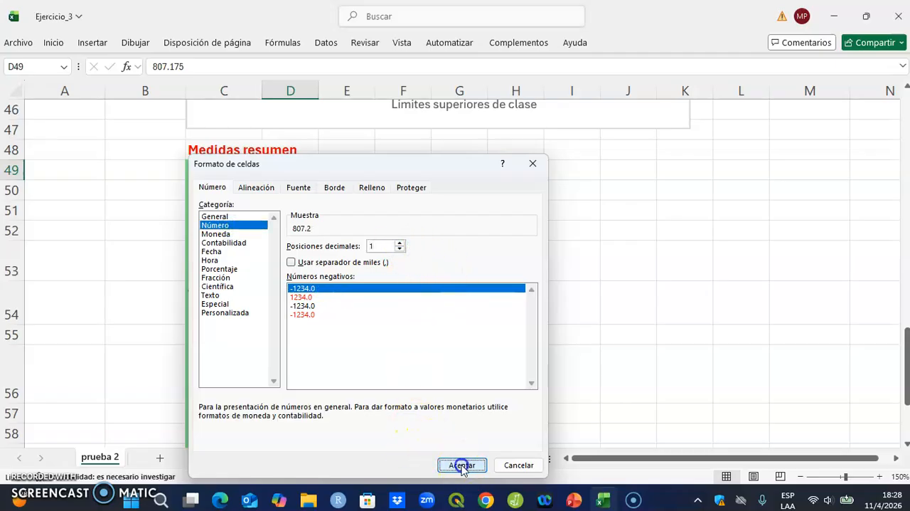
Step: Center the statistic values in D49:D61 horizontally
left_click(301, 190)
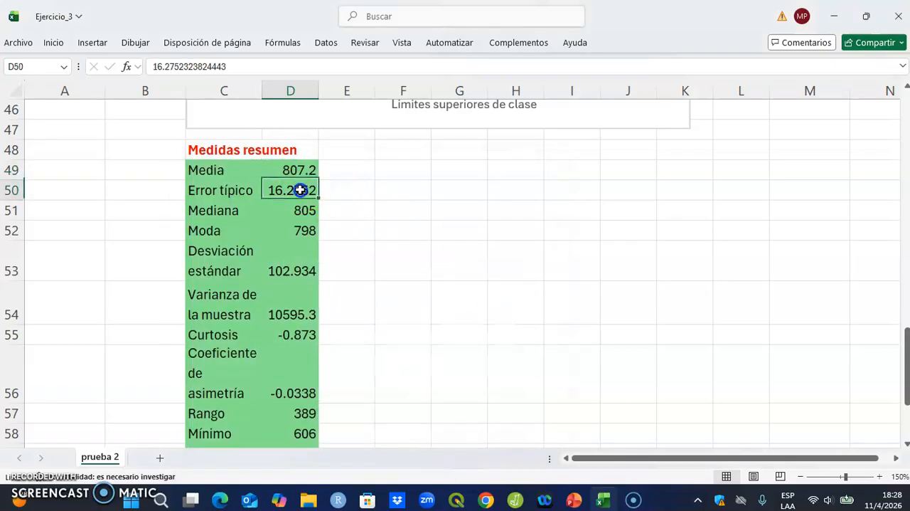
left_click(300, 208)
left_click(305, 231)
left_click_drag(291, 174, 290, 416)
left_click(55, 41)
scroll(393, 210, "up", 3)
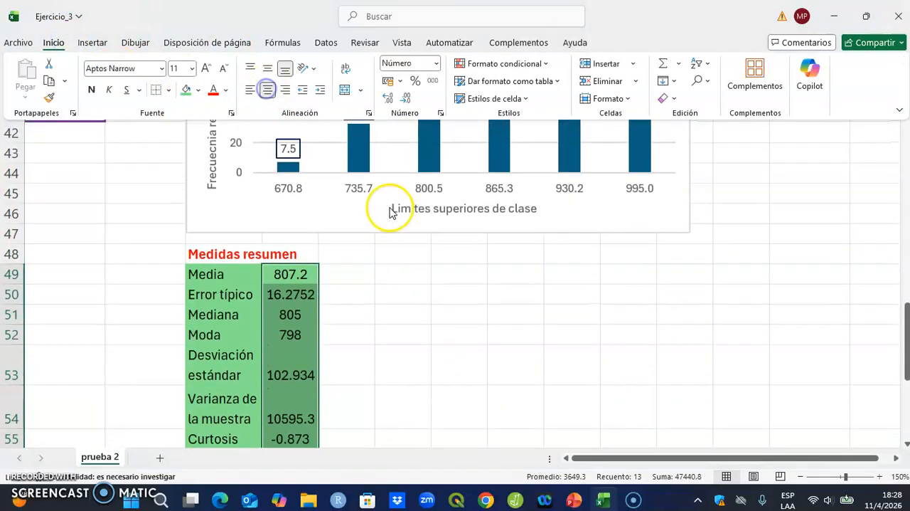
left_click(421, 311)
scroll(420, 311, "down", 2)
left_click(412, 291)
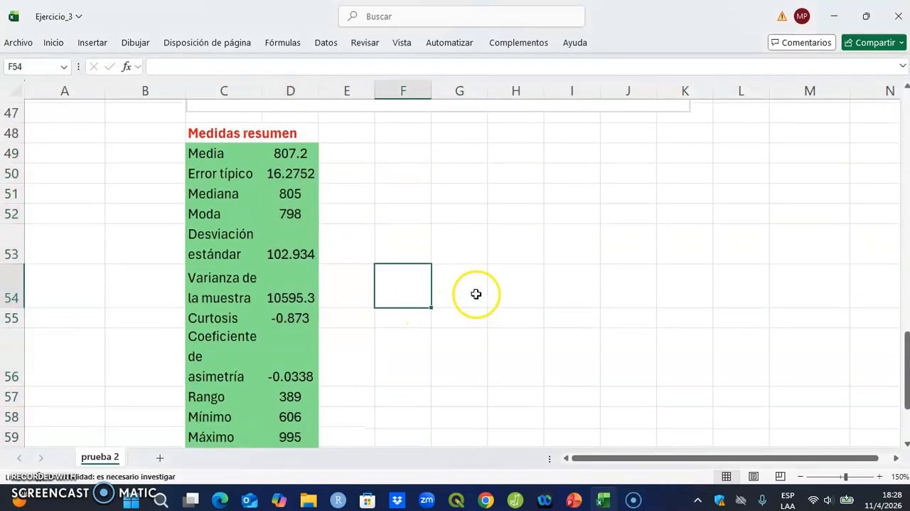
Step: Format the Desviación estándar value in D53 as Número with 2 decimal places
left_click(206, 238)
left_click(305, 255)
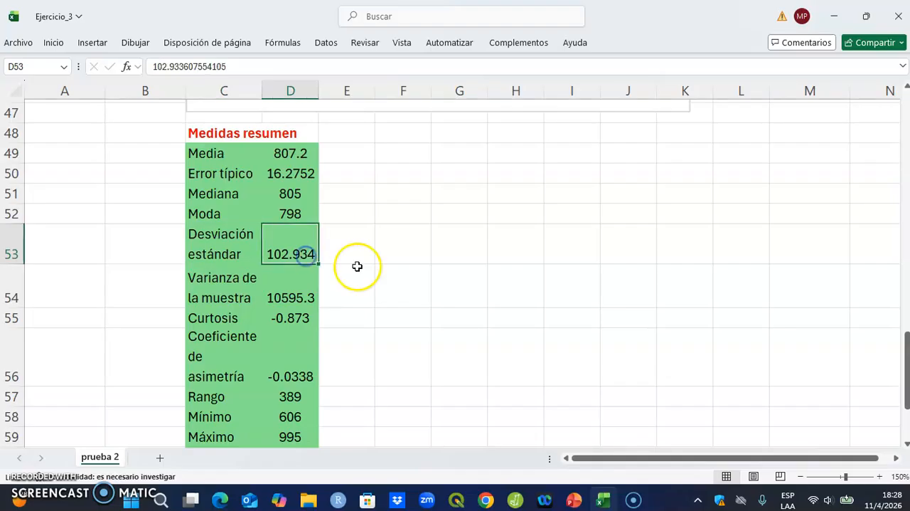
right_click(302, 253)
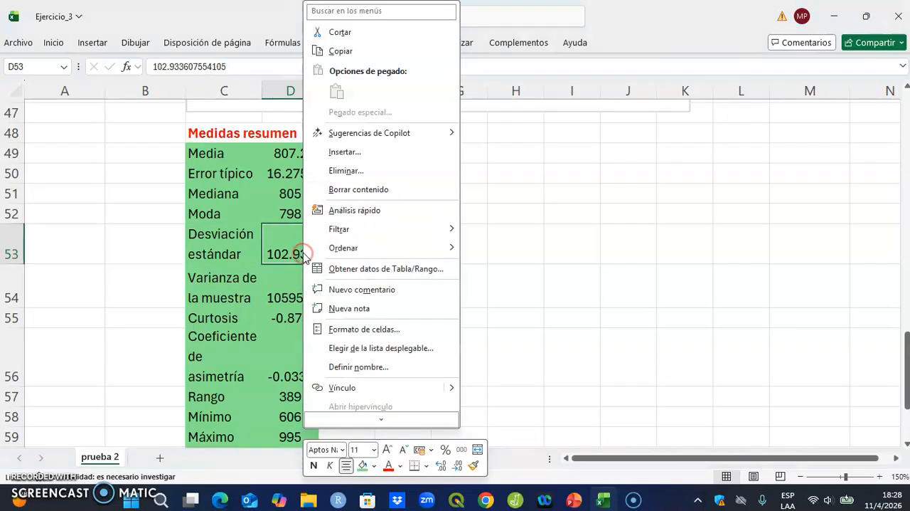
left_click(374, 329)
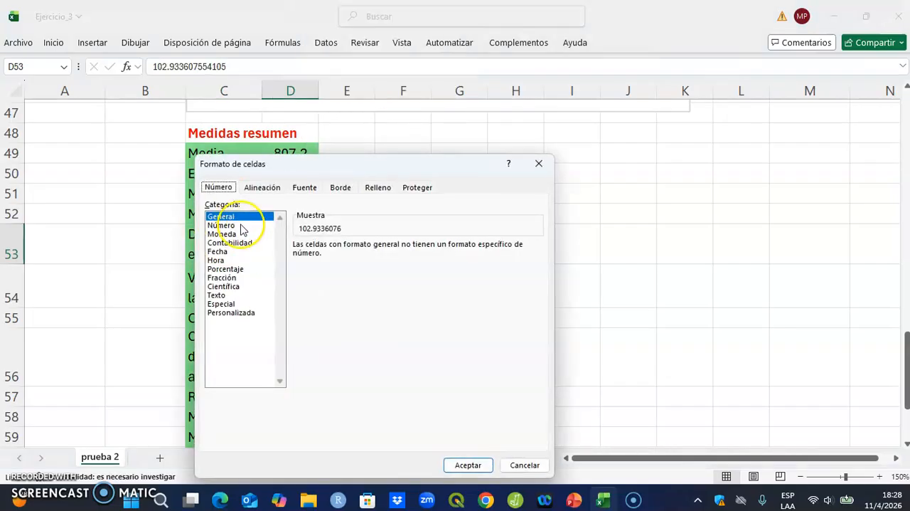
left_click(241, 224)
left_click(468, 464)
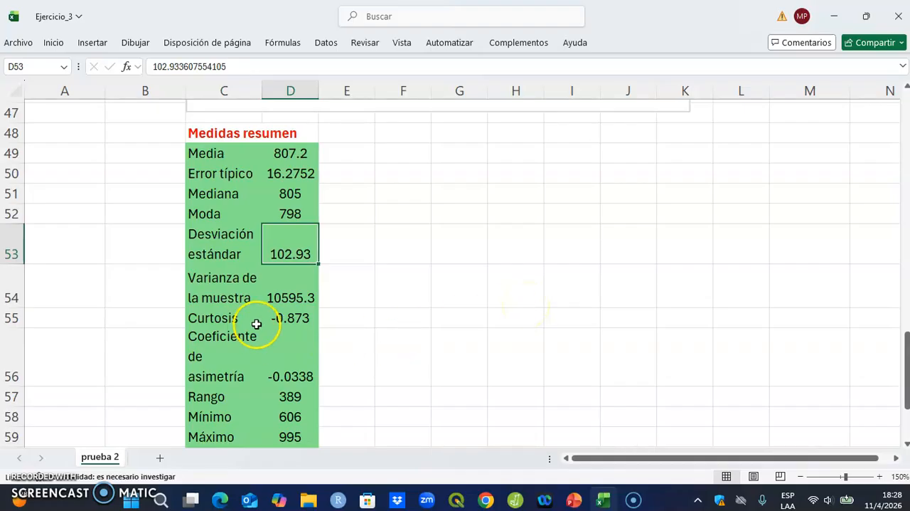
Step: Review the Curtosis, Coeficiente de asimetría and Cuenta entries in the Medidas resumen table
left_click(257, 323)
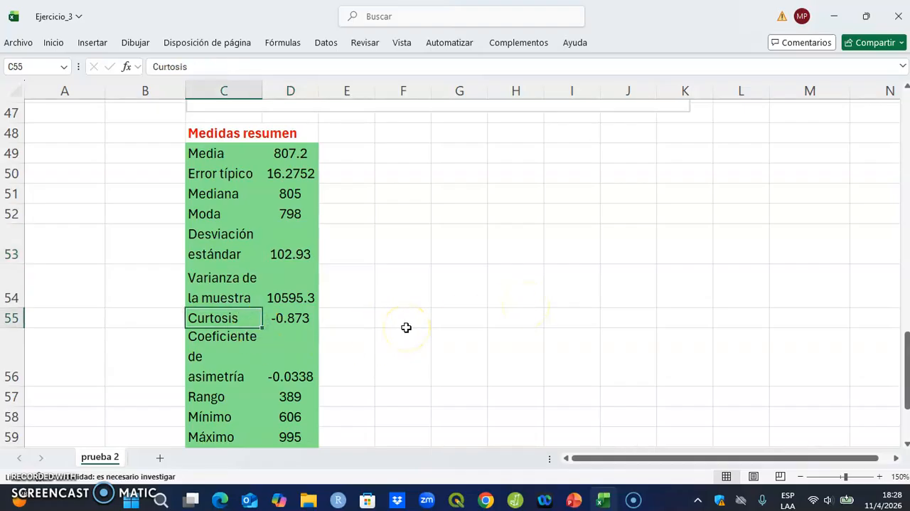
left_click(240, 337)
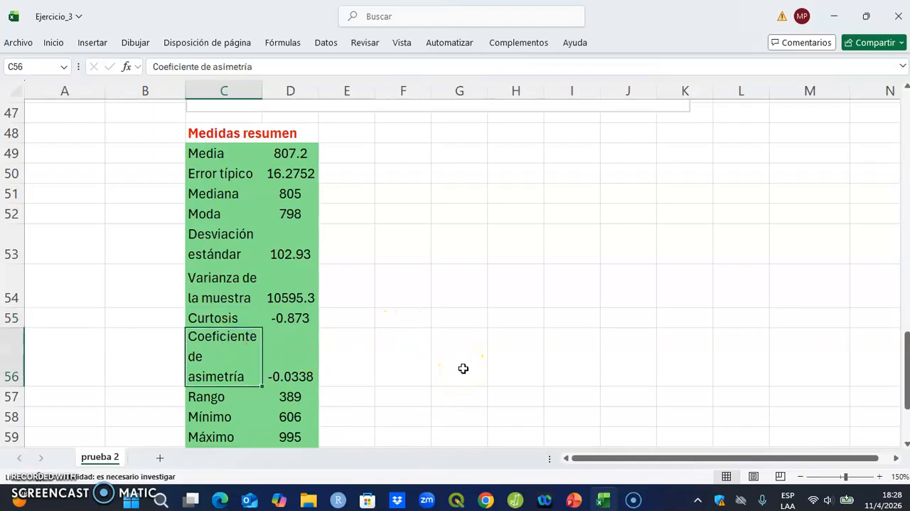
scroll(463, 368, "down", 1)
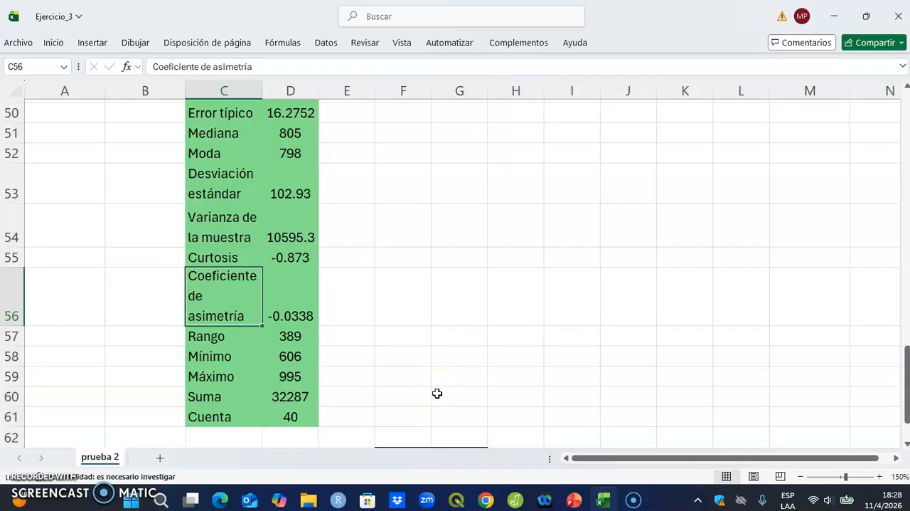
left_click(290, 418)
left_click(290, 150)
scroll(349, 297, "up", 1)
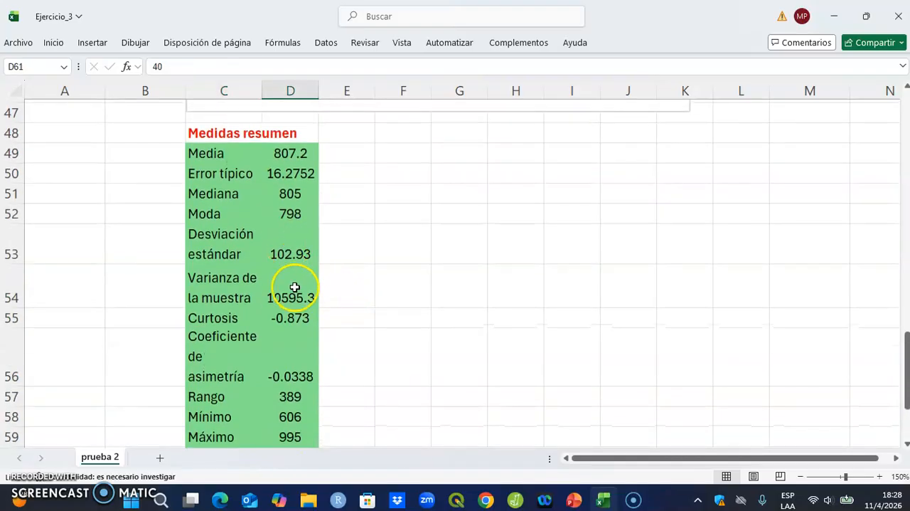
Step: Add the label CV in C62, directly below Cuenta in the statistics table
scroll(290, 290, "down", 2)
left_click(220, 378)
left_click(443, 386)
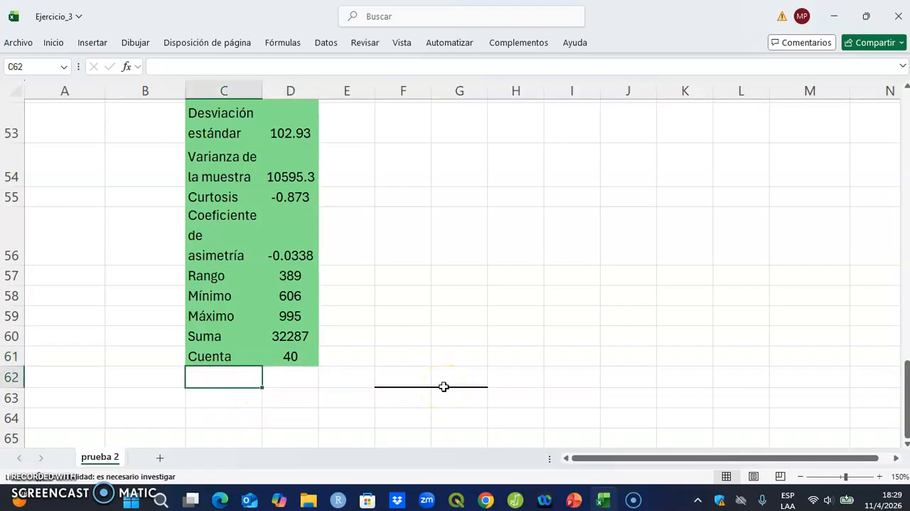
type("V")
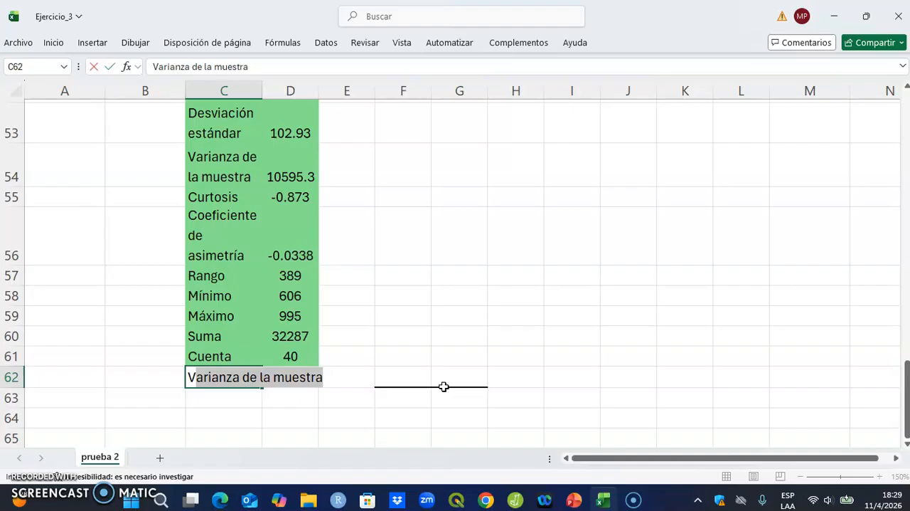
key("Delete")
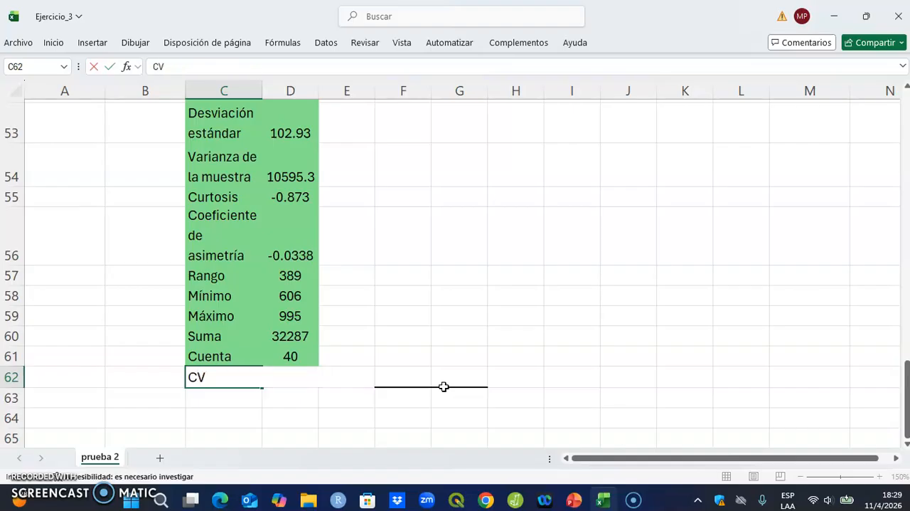
key("Tab")
Step: Calculate the coefficient of variation in D62 with the formula =(D53/D49)*100
type("=")
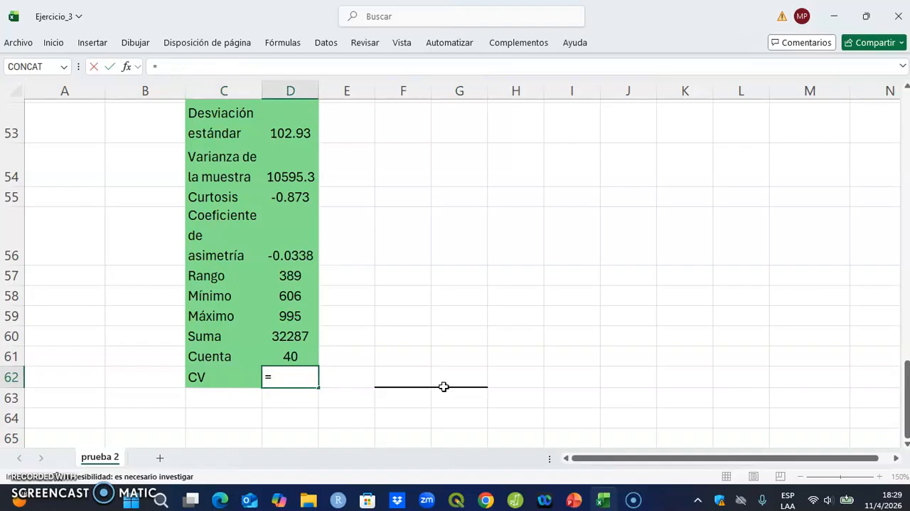
type("(")
key("Up")
key("Up")
key("Up")
key("Up")
key("Up")
key("Up")
key("Up")
key("Up")
key("Up")
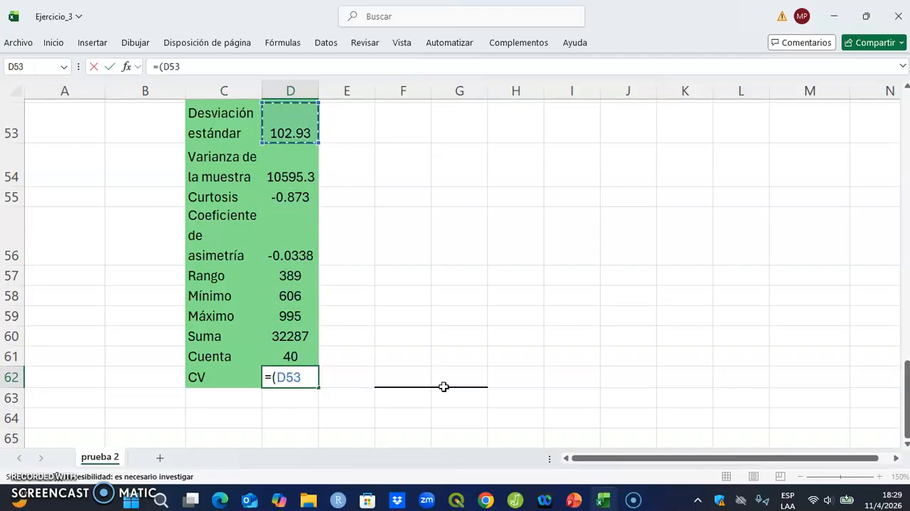
type("/")
key("Up")
key("Up")
key("Up")
key("Up")
key("Up")
key("Up")
key("Up")
key("Up")
key("Up")
key("Up")
key("Up")
key("Up")
key("Up")
key("Up")
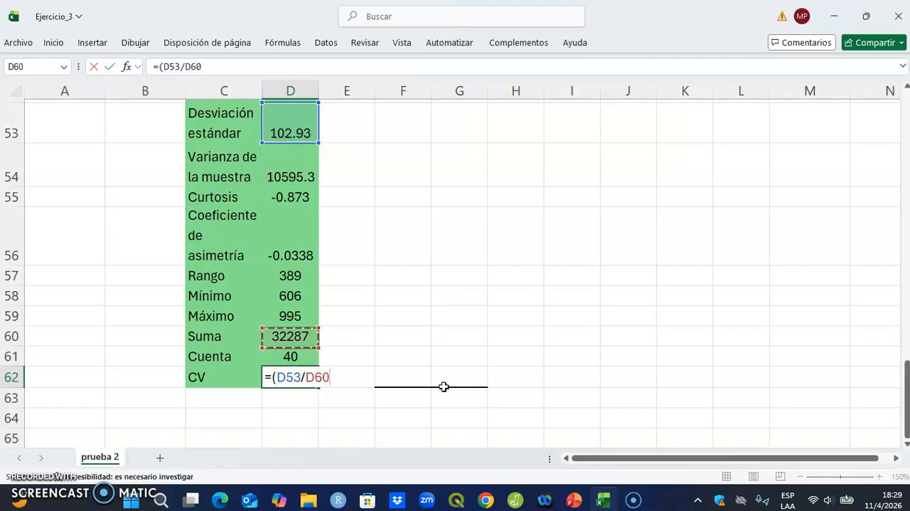
key("Down")
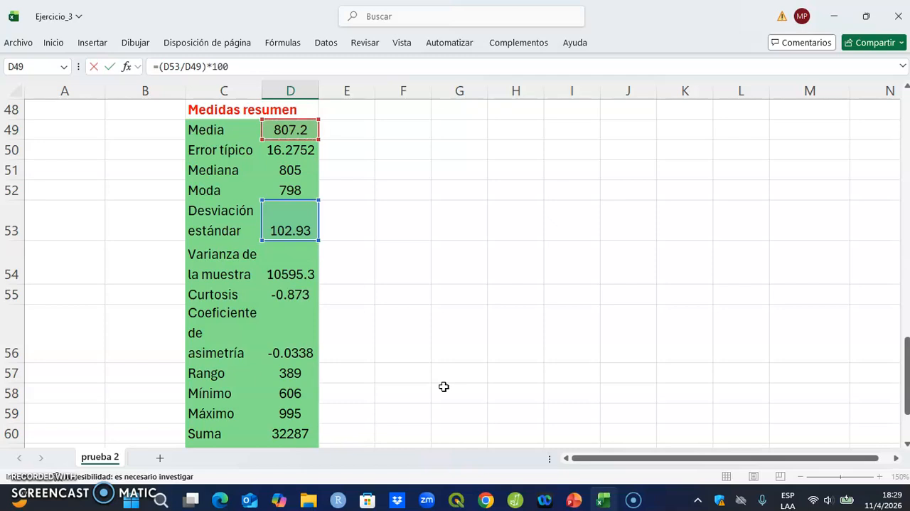
type(")*100")
key("Return")
Step: Fill the CV row C62:D62 with the same light green as the rest of the statistics table
left_click_drag(233, 411, 292, 412)
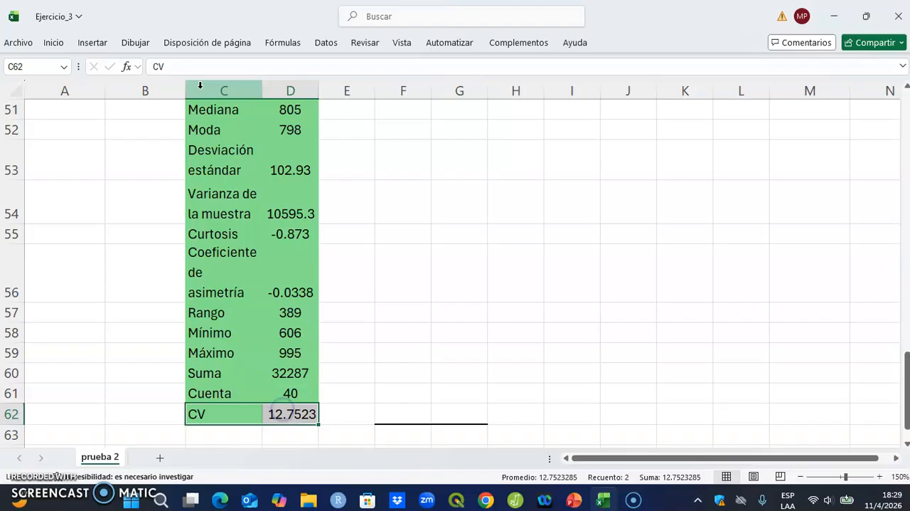
left_click(92, 41)
left_click(61, 41)
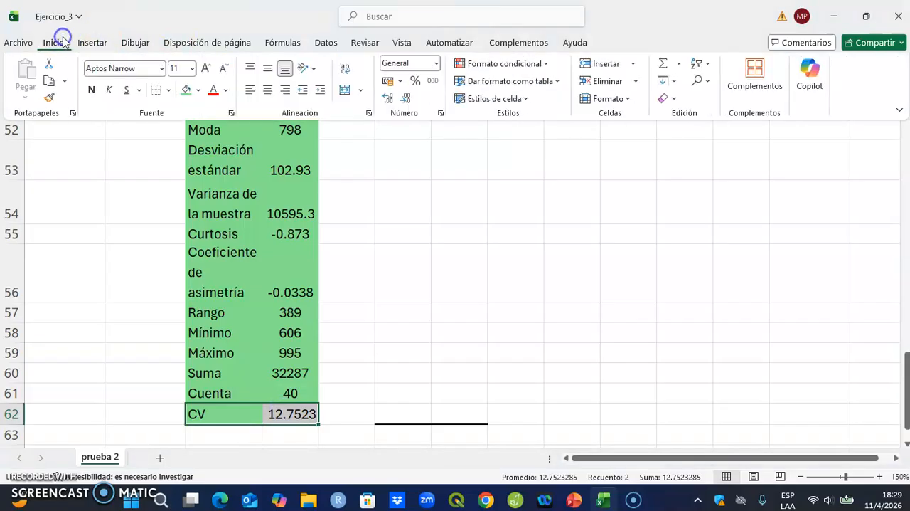
left_click(185, 90)
left_click(542, 333)
Step: Format the CV value in D62 as Número with 1 decimal place
left_click(281, 414)
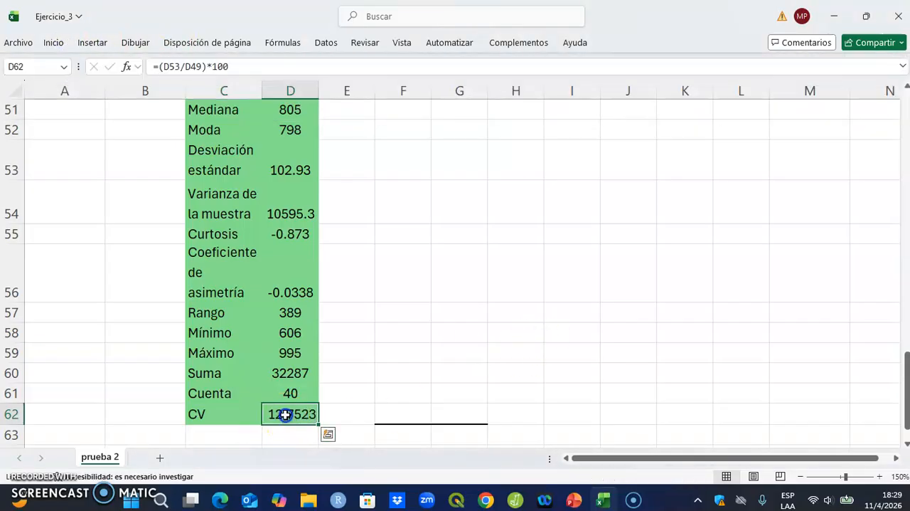
right_click(284, 414)
left_click(347, 329)
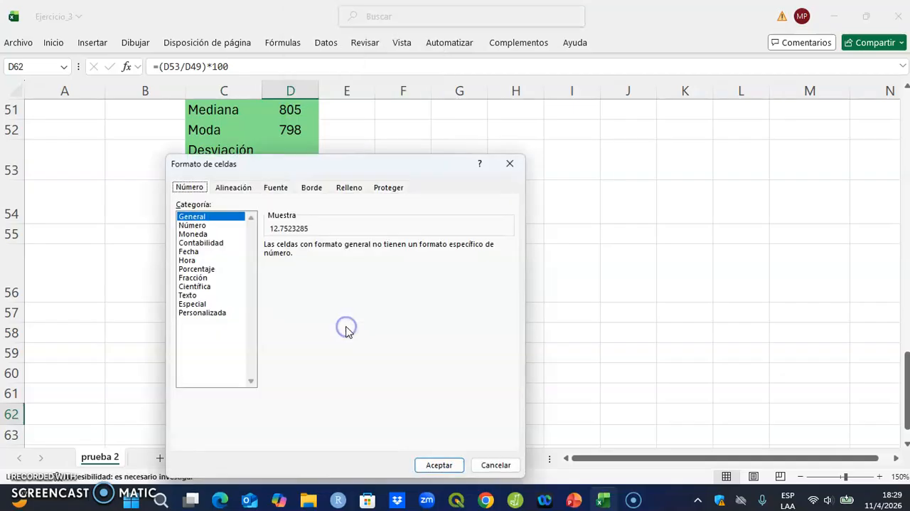
left_click(212, 225)
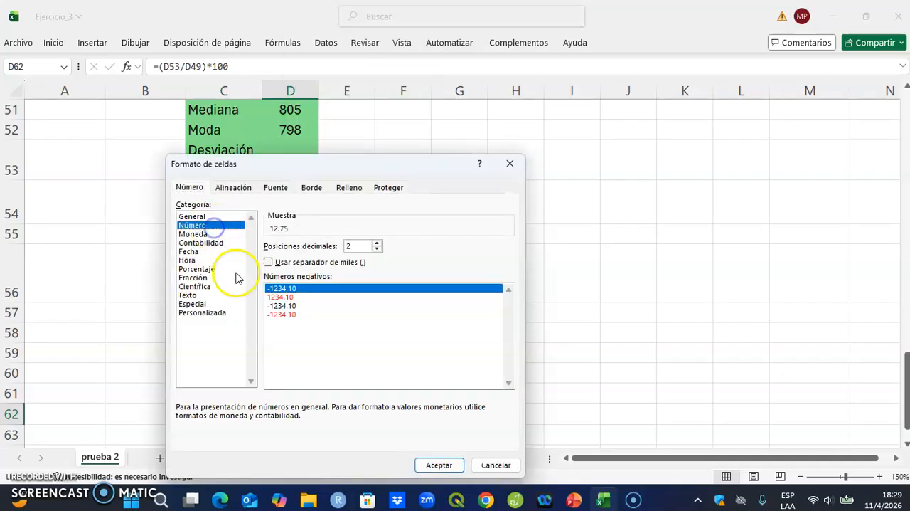
left_click(377, 249)
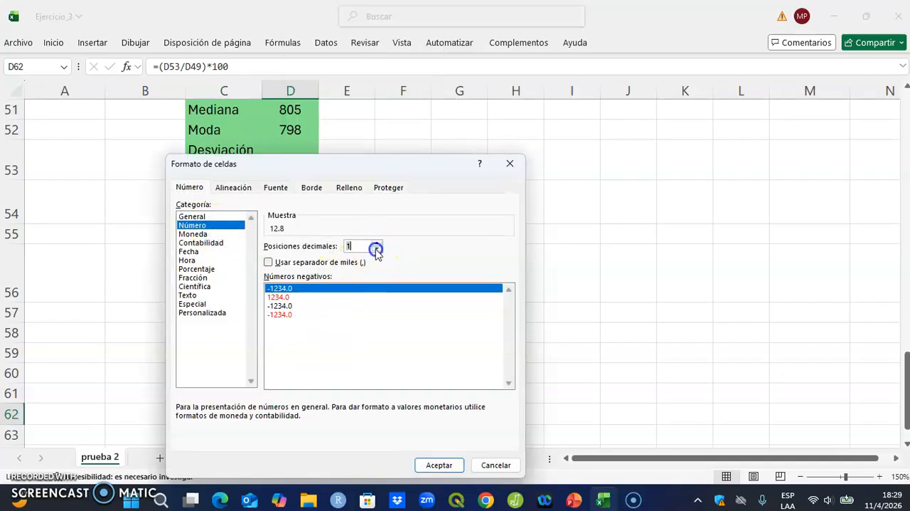
left_click(434, 464)
left_click(655, 295)
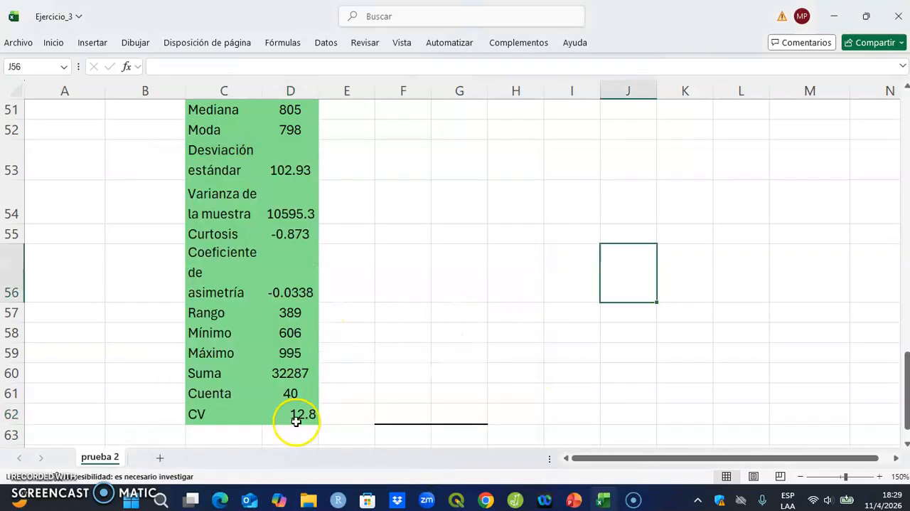
Step: Center the statistic values in D49:D62 horizontally, including the CV value
scroll(324, 242, "up", 2)
left_click_drag(291, 191, 277, 375)
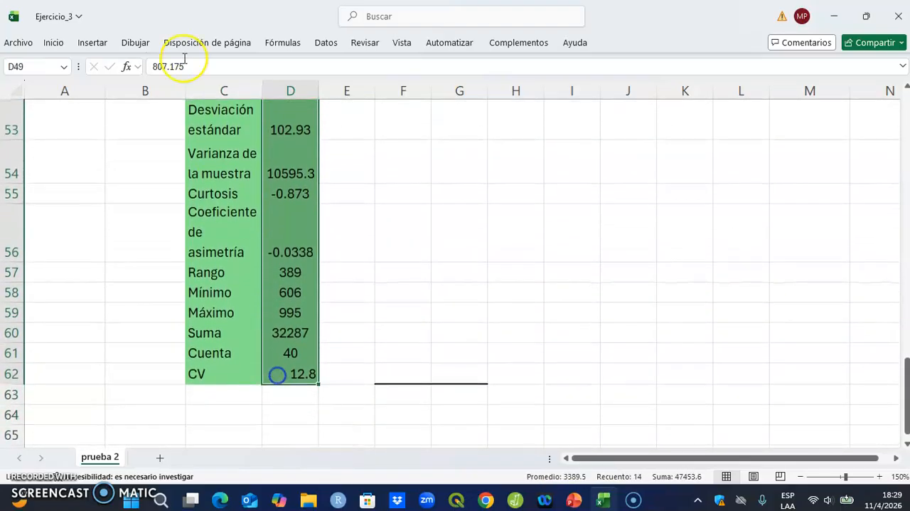
left_click(54, 43)
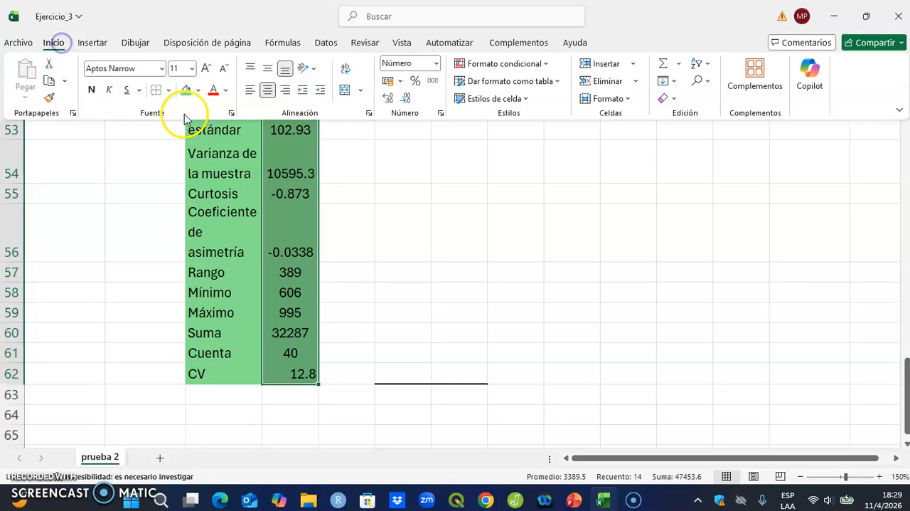
left_click(268, 89)
left_click(270, 93)
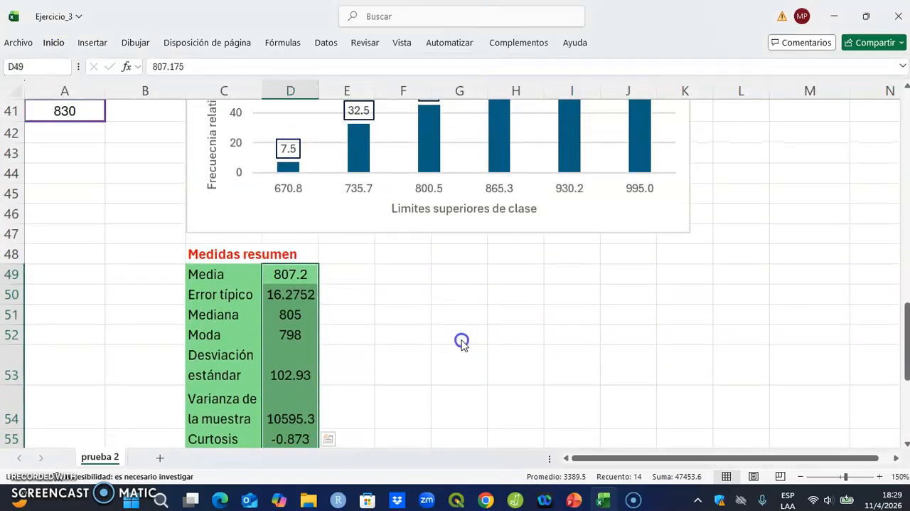
left_click(436, 338)
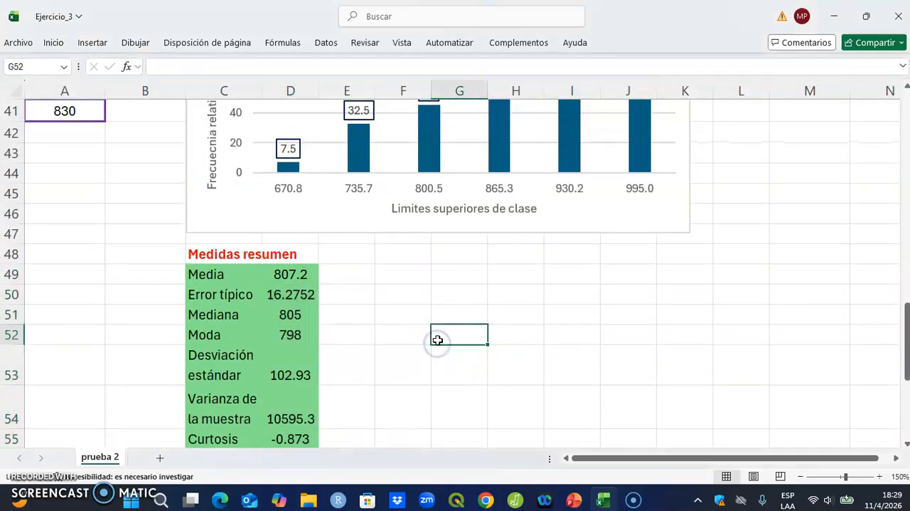